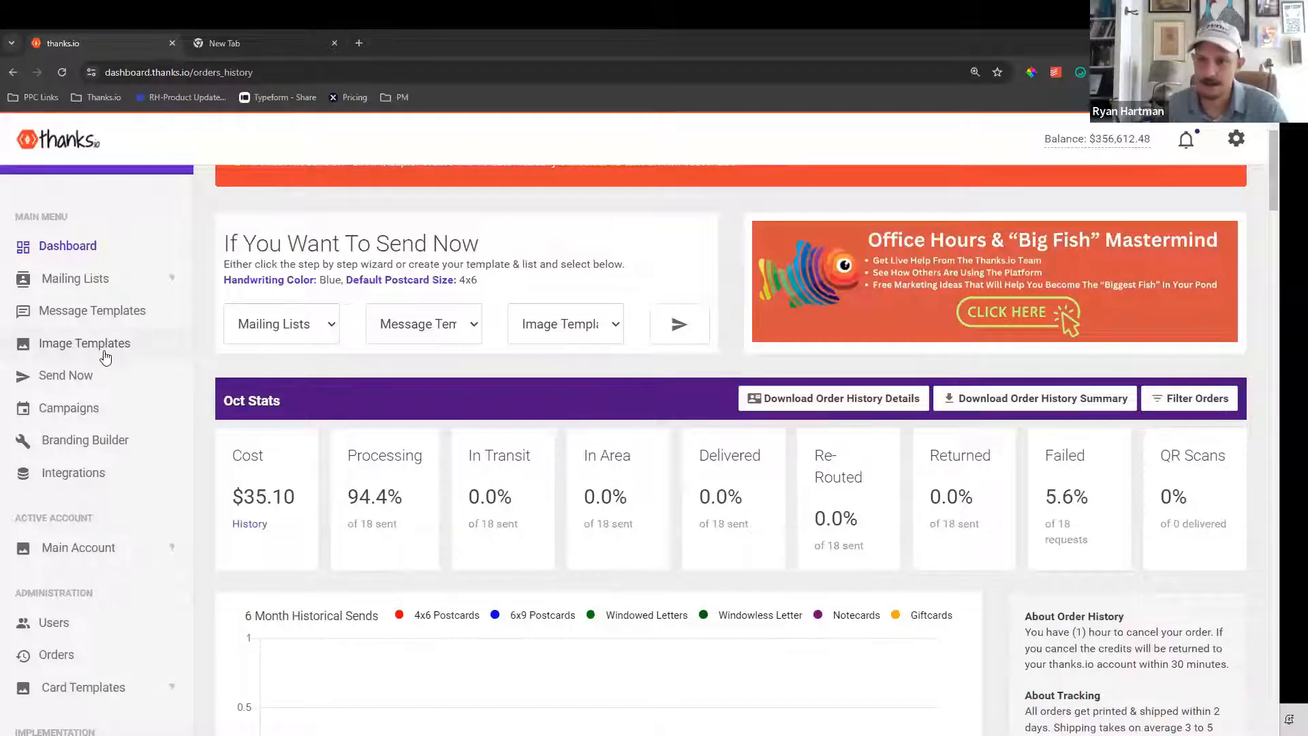
Open the Image Builder for postcards from the image templates and look over its configuration form
click(104, 348)
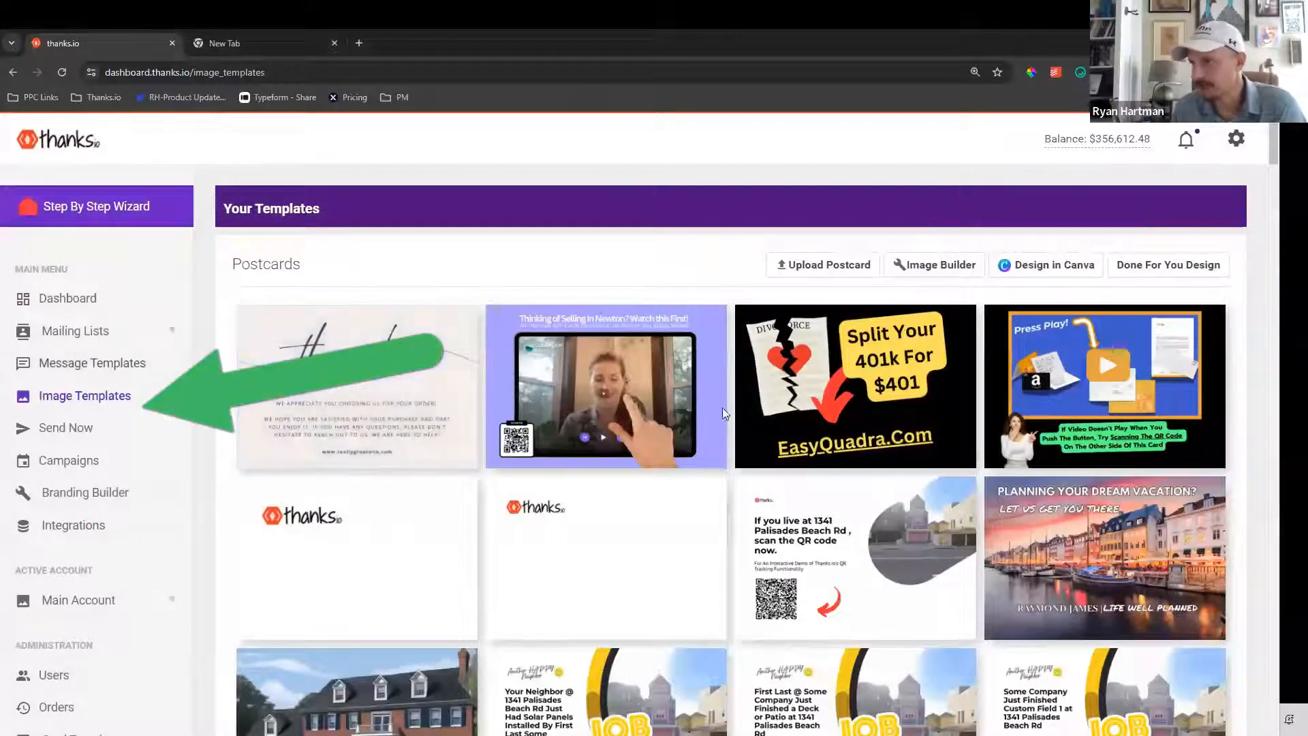
mouse_move(515, 446)
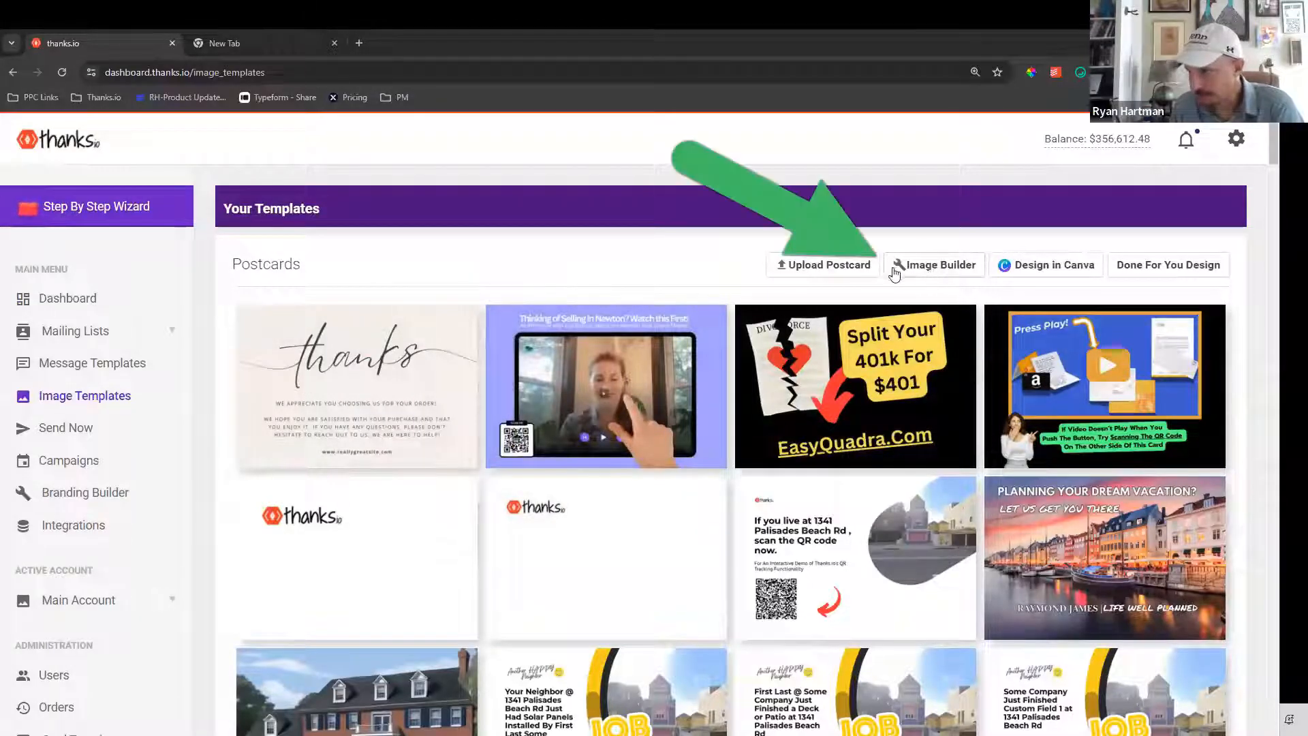
click(927, 271)
scroll(788, 327, down, 10)
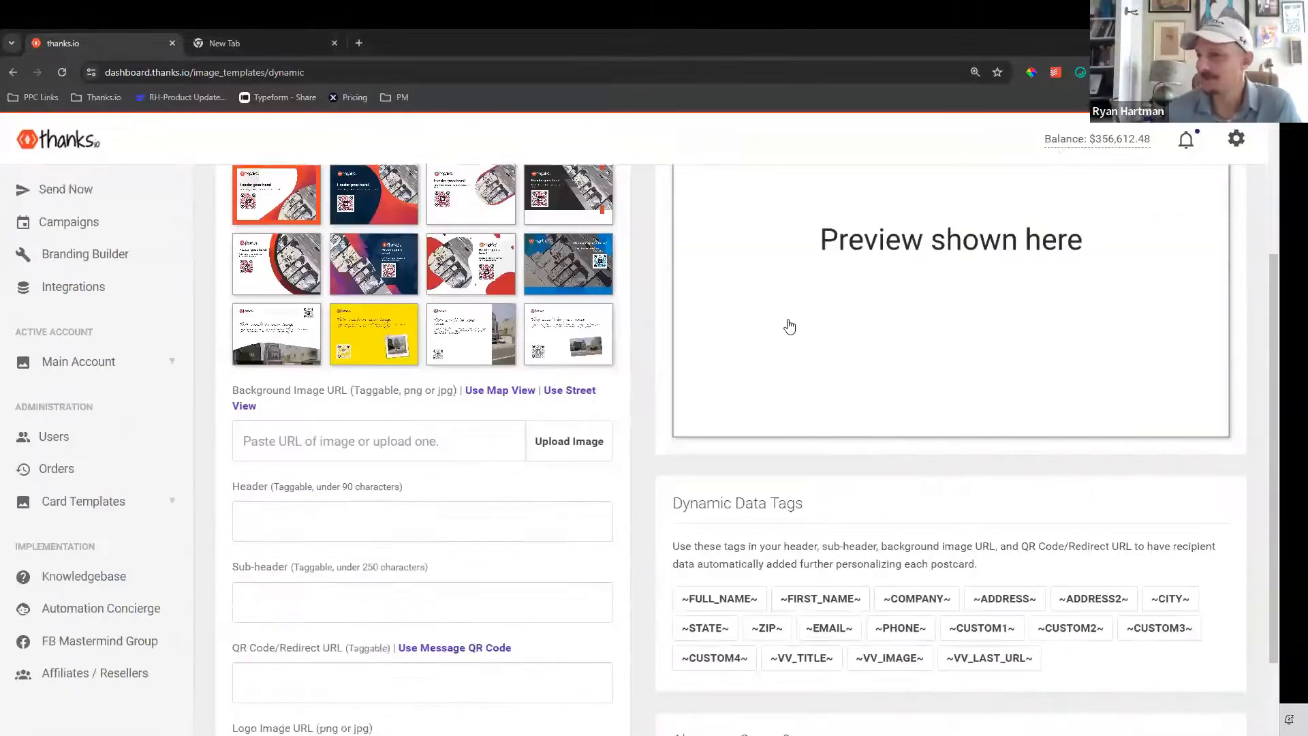
scroll(786, 357, up, 9)
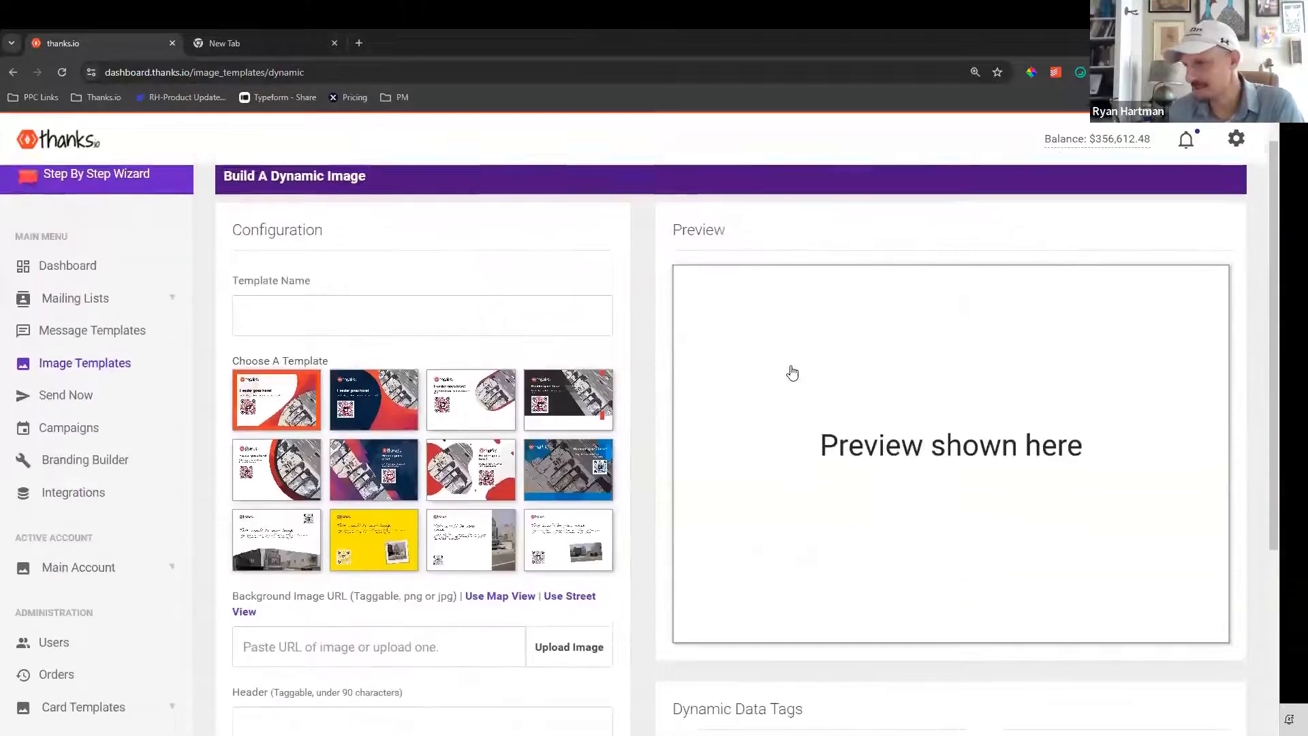
scroll(789, 361, down, 8)
scroll(792, 371, up, 9)
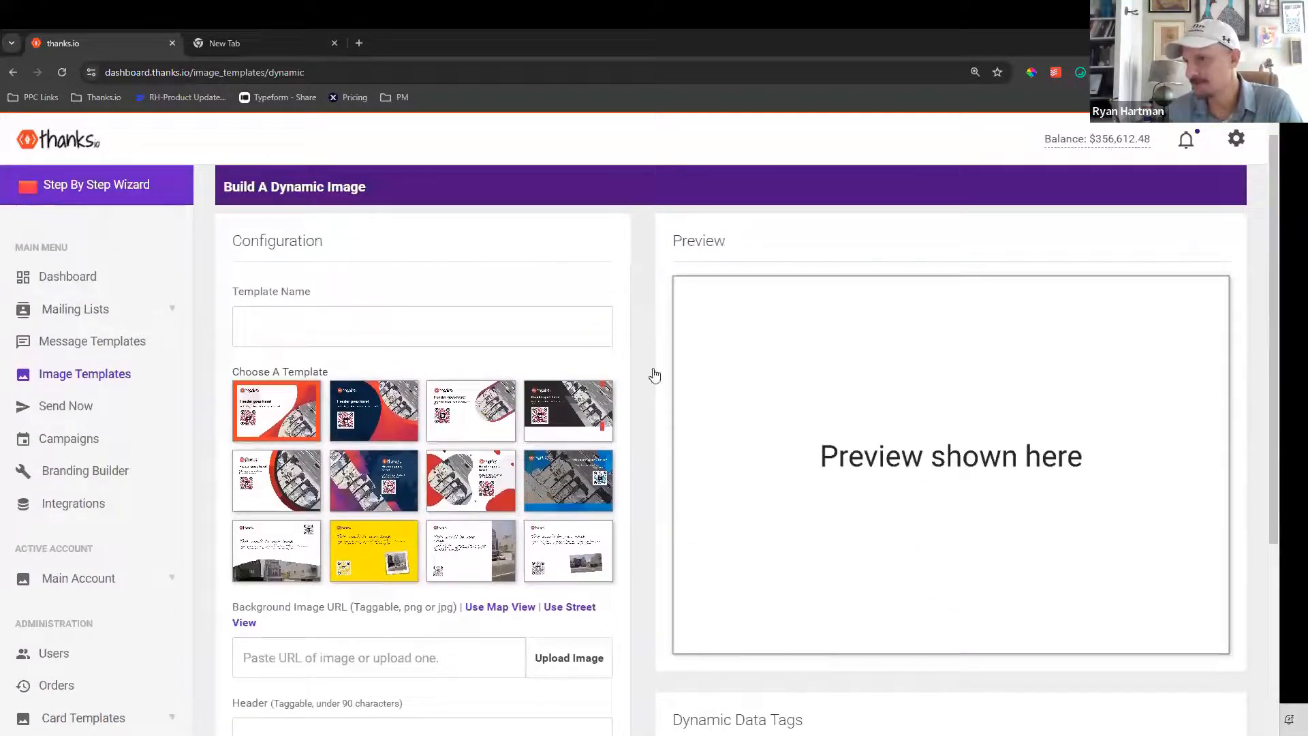
Name the template "Homeowners Insurance" and choose the white design with the round photo, third in the first row
click(338, 338)
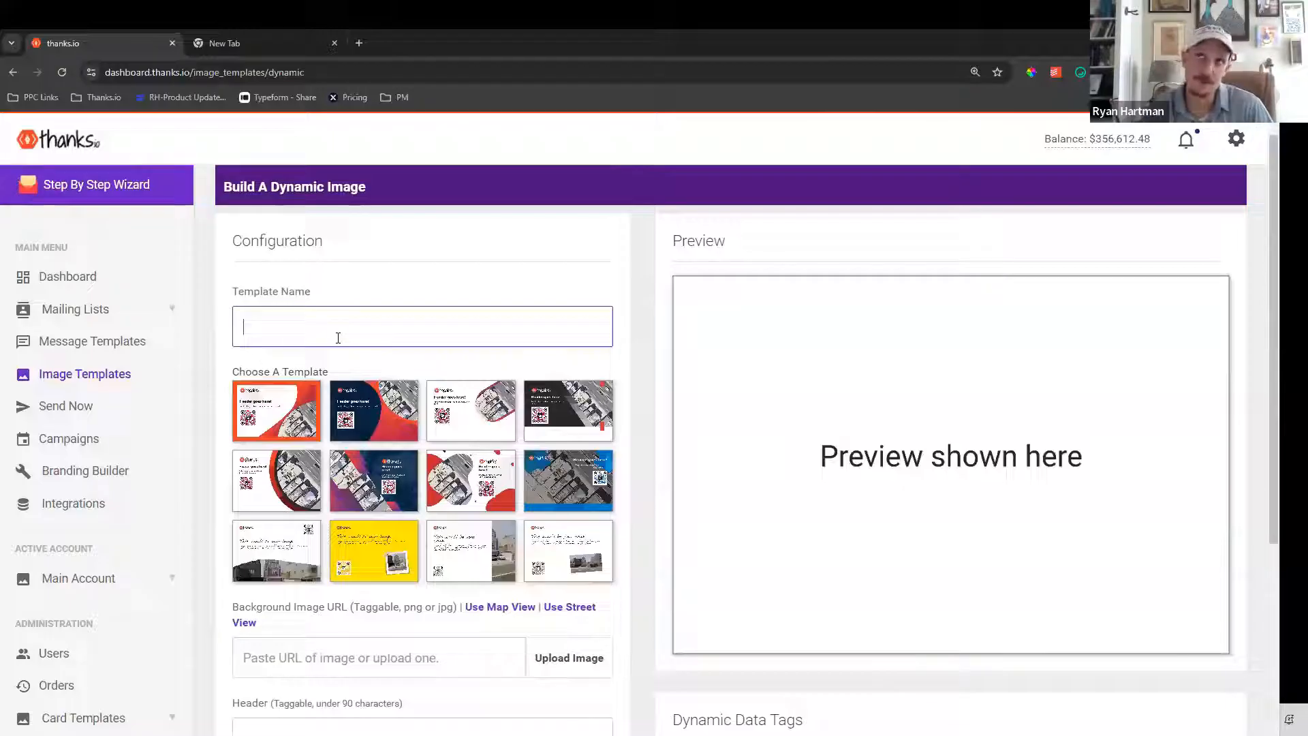
text(Homeowners Insurance)
scroll(430, 444, down, 1)
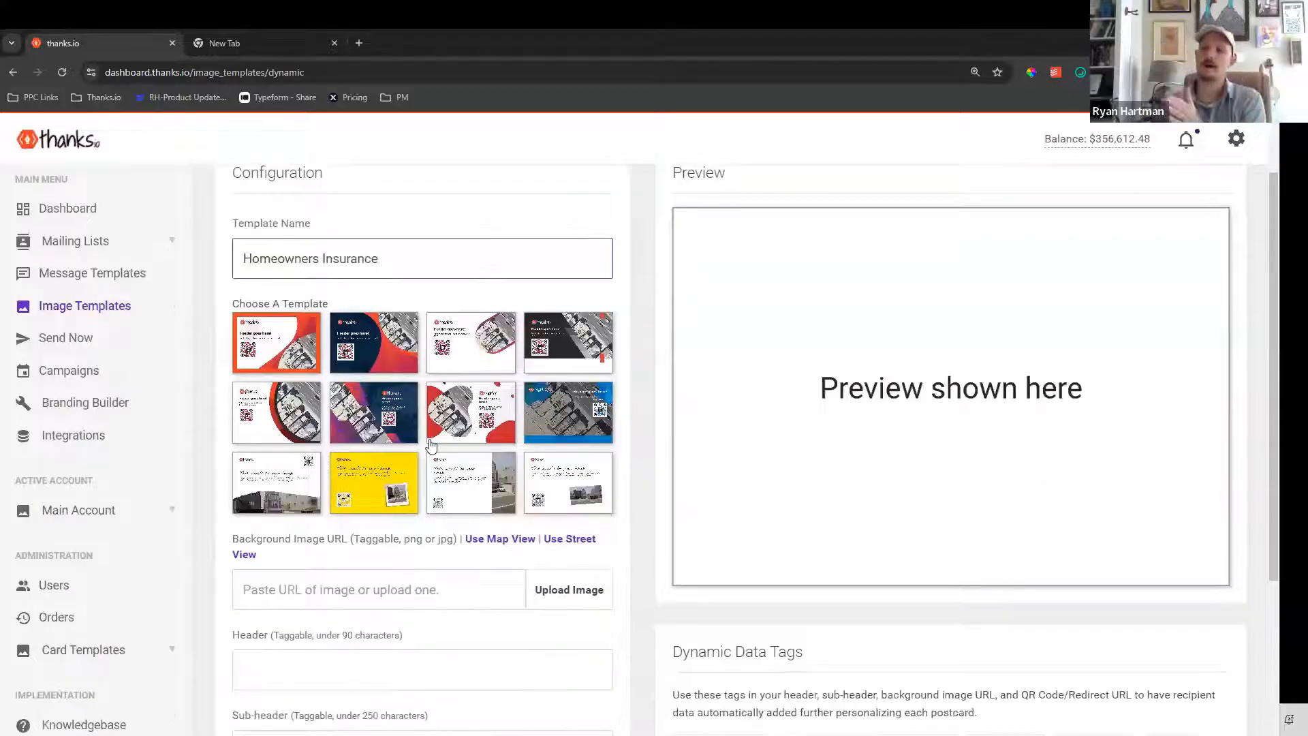
click(473, 346)
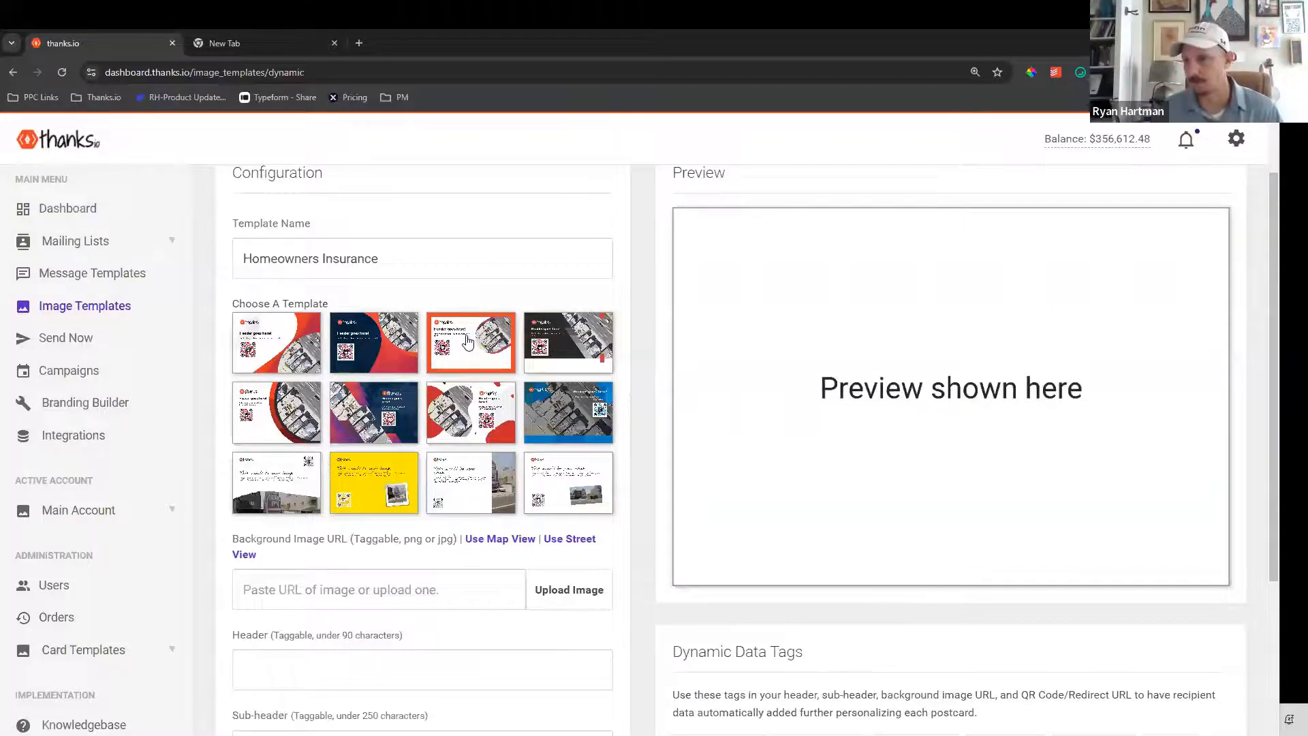
Set the background image to the recipient's street view using the ~STREET_VIEW~ tag
scroll(468, 342, down, 1)
click(299, 503)
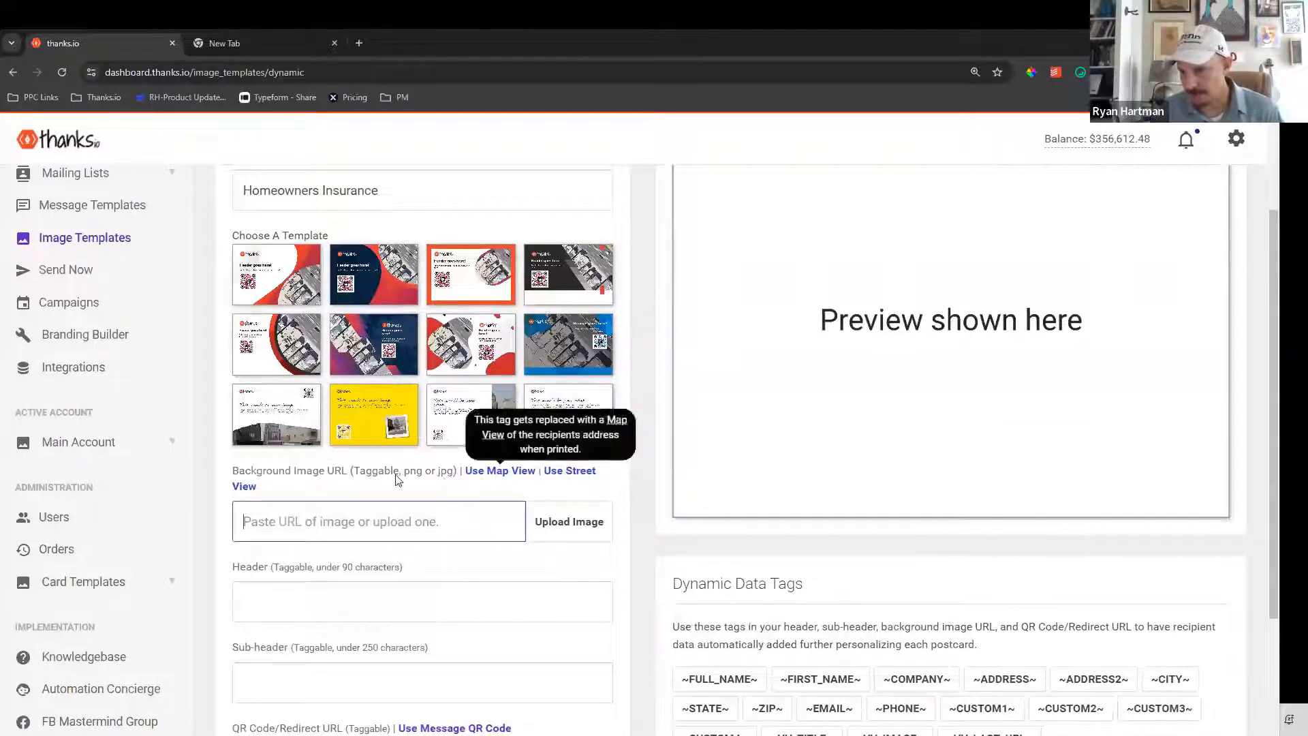
click(569, 475)
triple_click(282, 521)
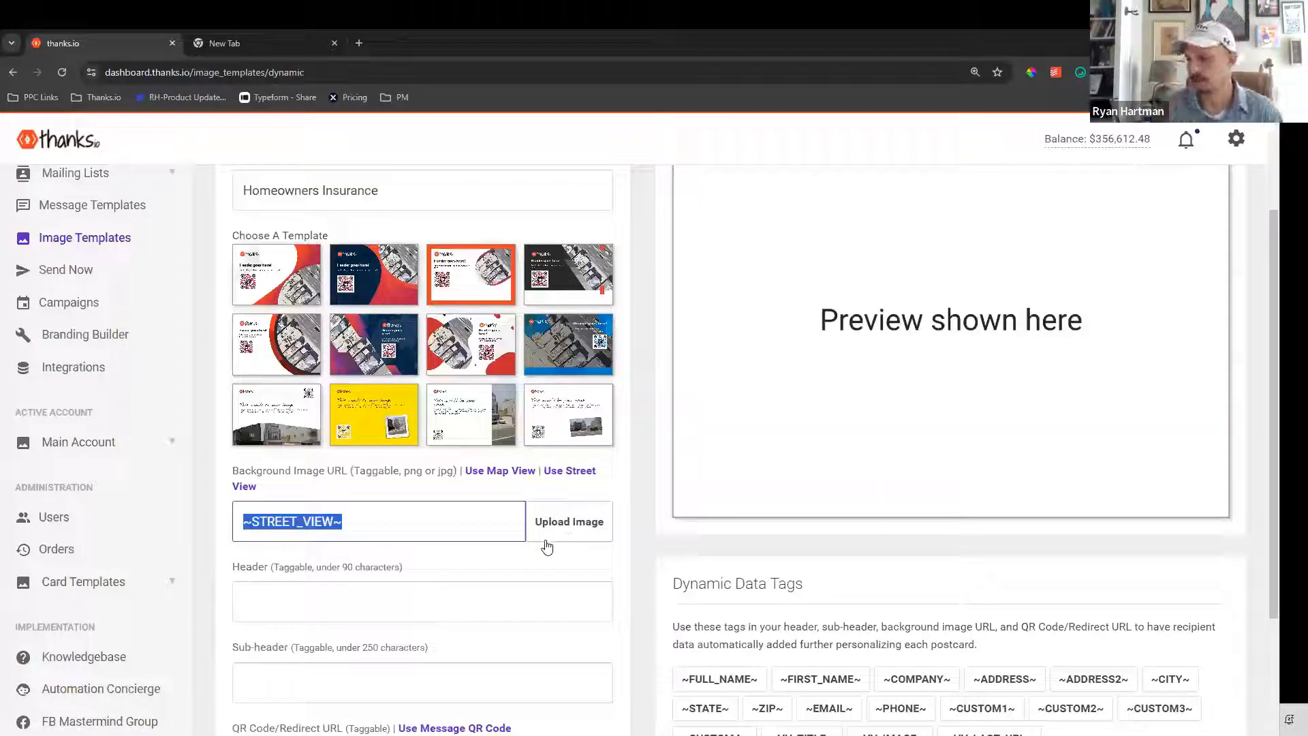
click(339, 523)
drag(386, 521, 230, 524)
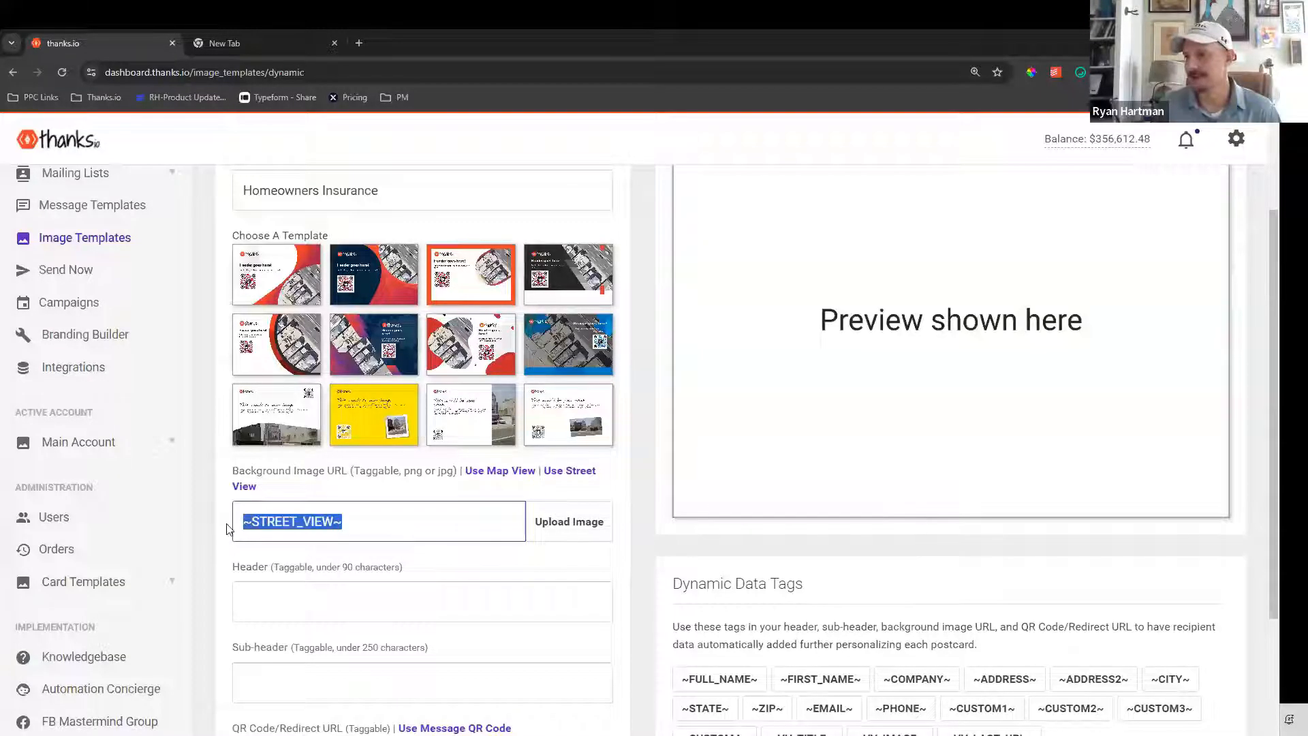
Enter the header text "Are You Paying Too Much For Homeowner's Insurance At"
scroll(323, 581, down, 2)
click(277, 473)
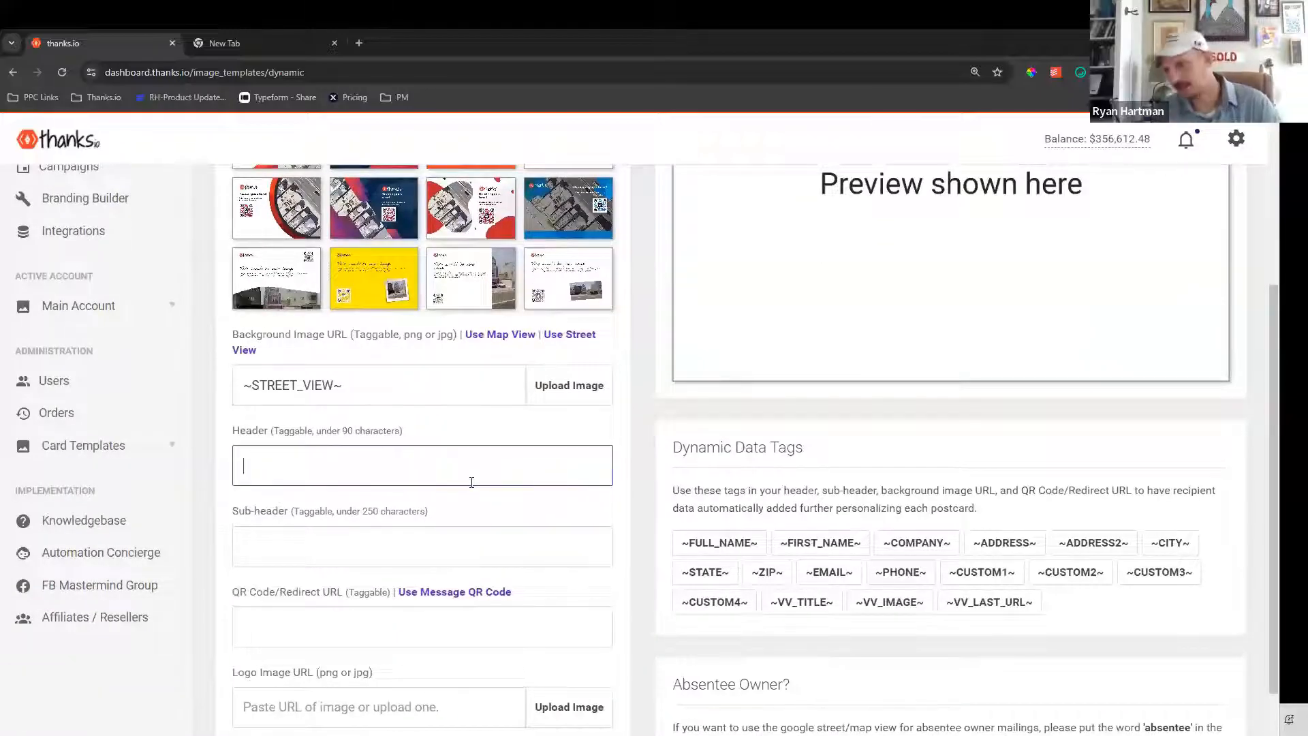
text(A)
key(BackSpace)
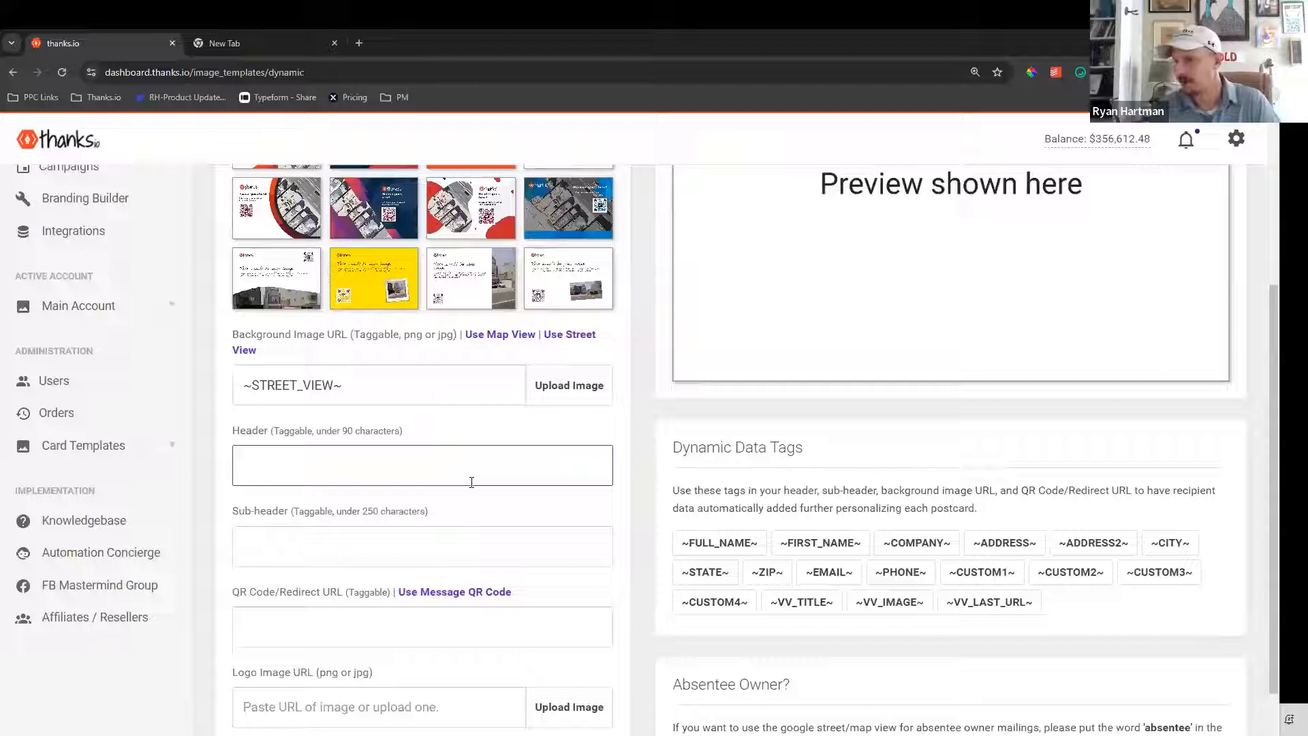
text(Are You Payi)
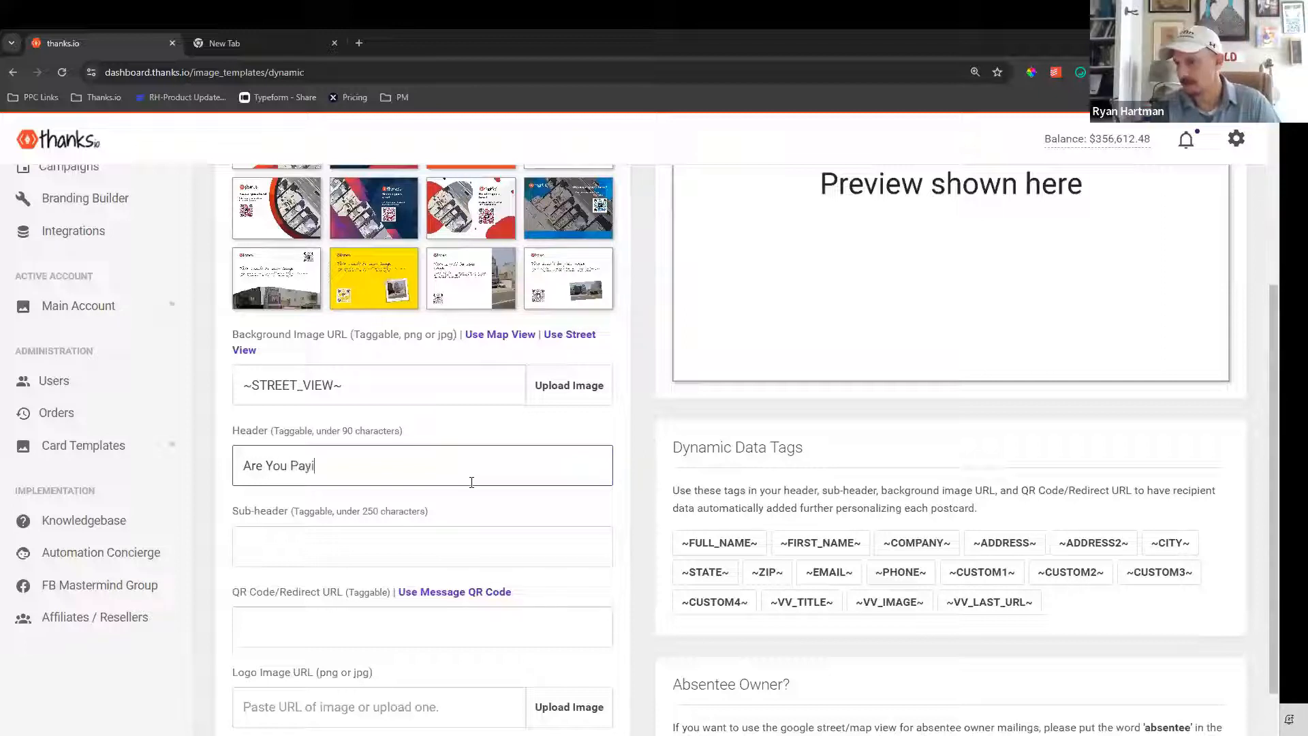
text(ng Too Much For )
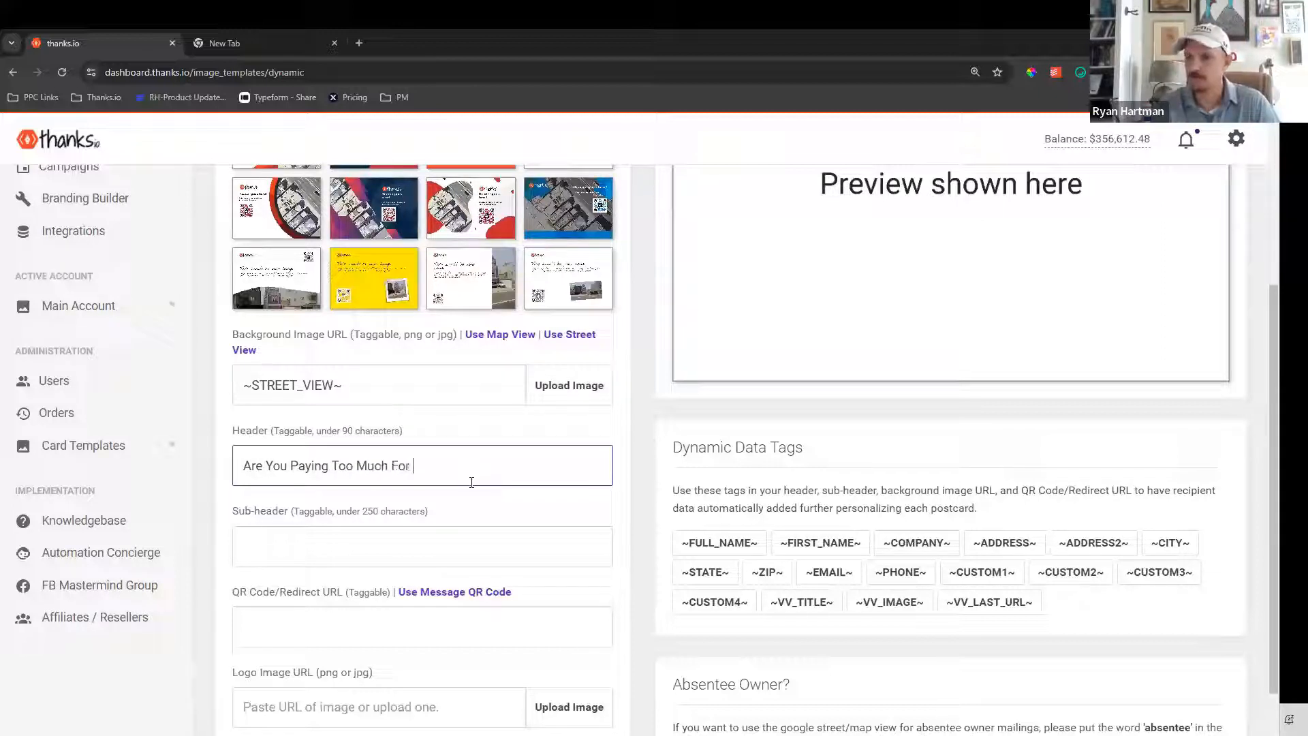
text(Homeowner's )
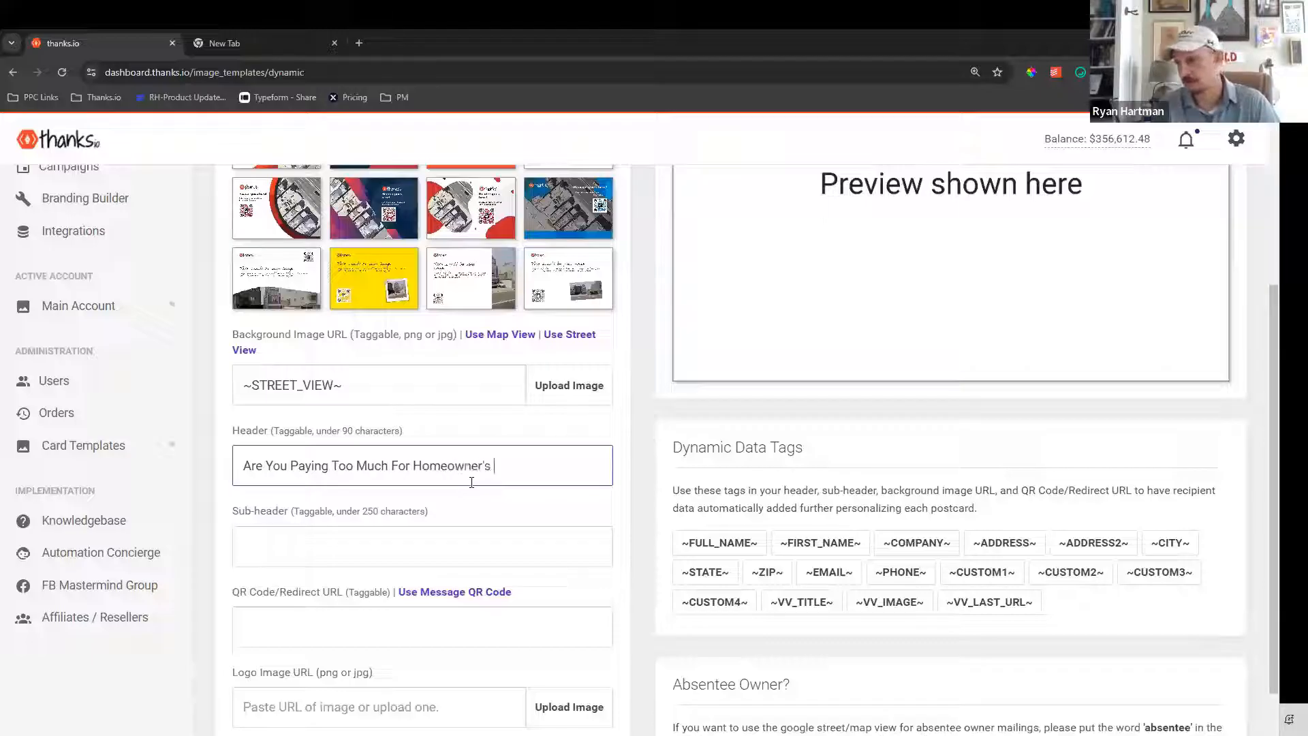
text(INsura)
key(BackSpace)
key(BackSpace)
key(BackSpace)
key(BackSpace)
key(BackSpace)
text(n)
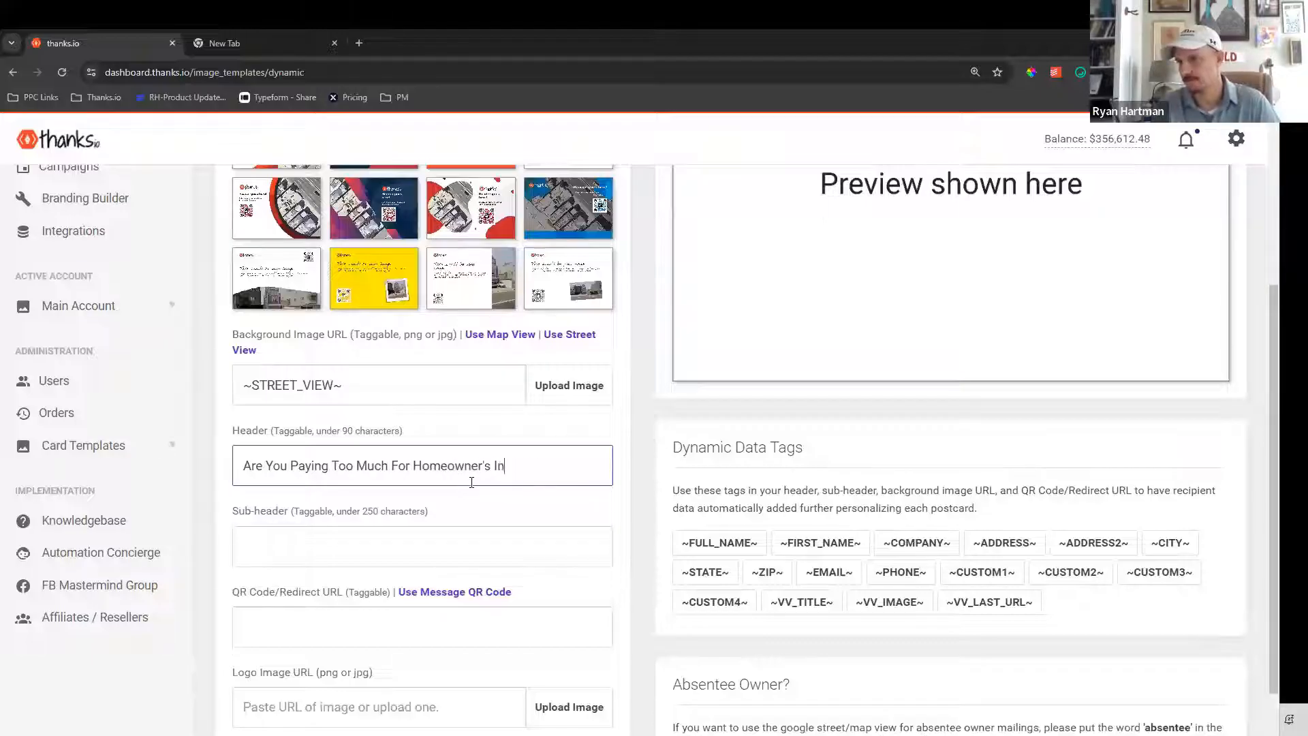
text(surance )
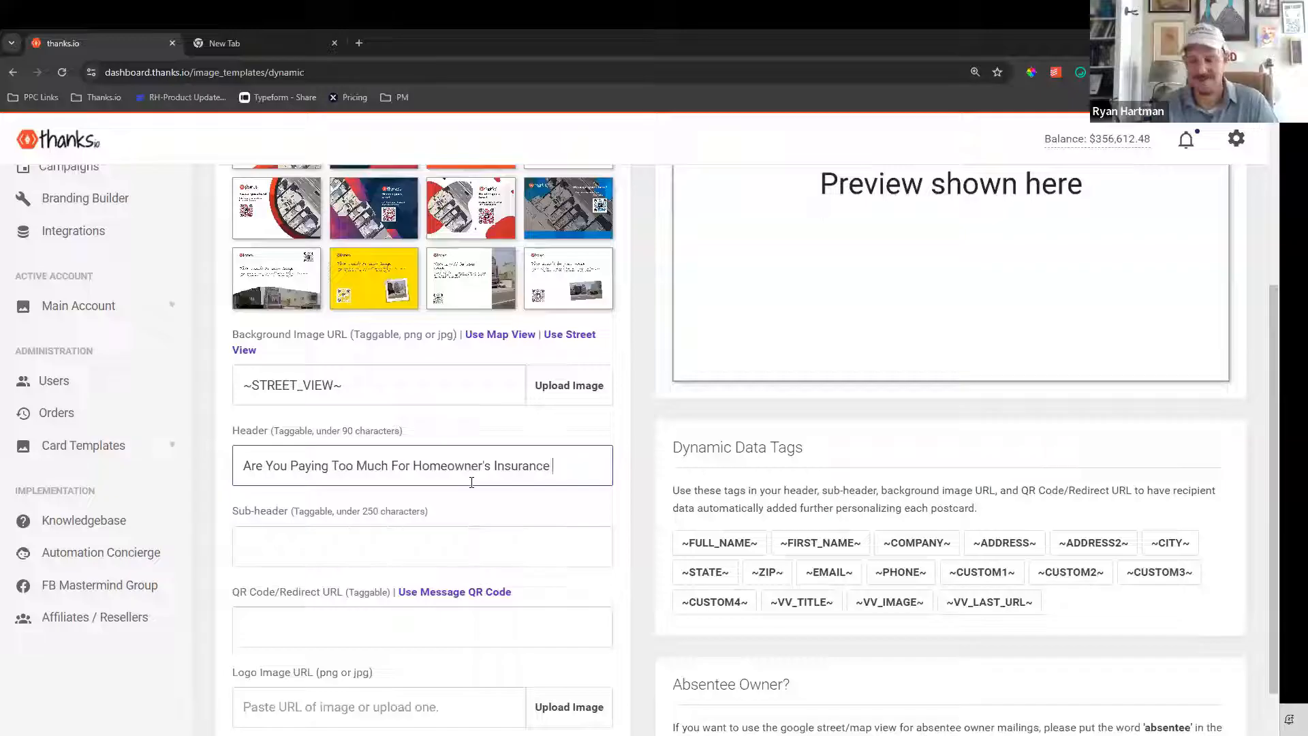
text(At)
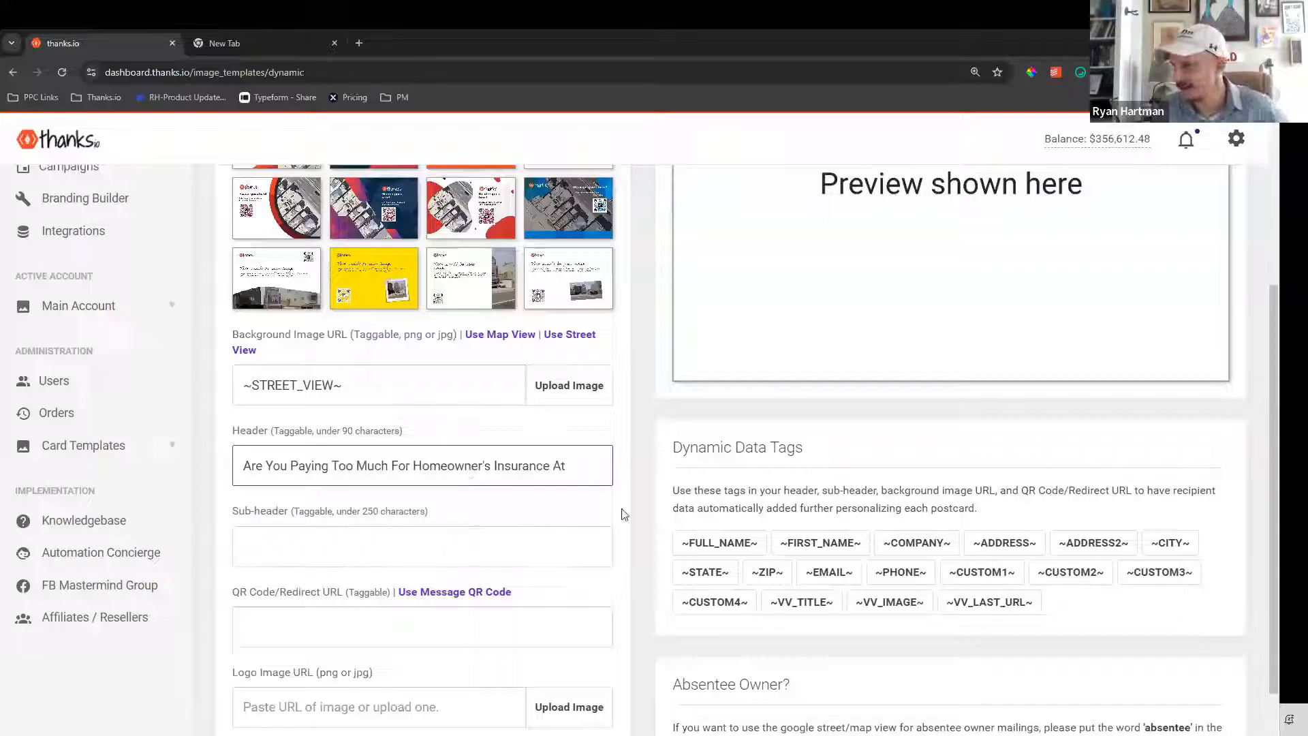
Append the ~ADDRESS~ data tag to the end of the header, followed by a question mark
key(alt+Tab)
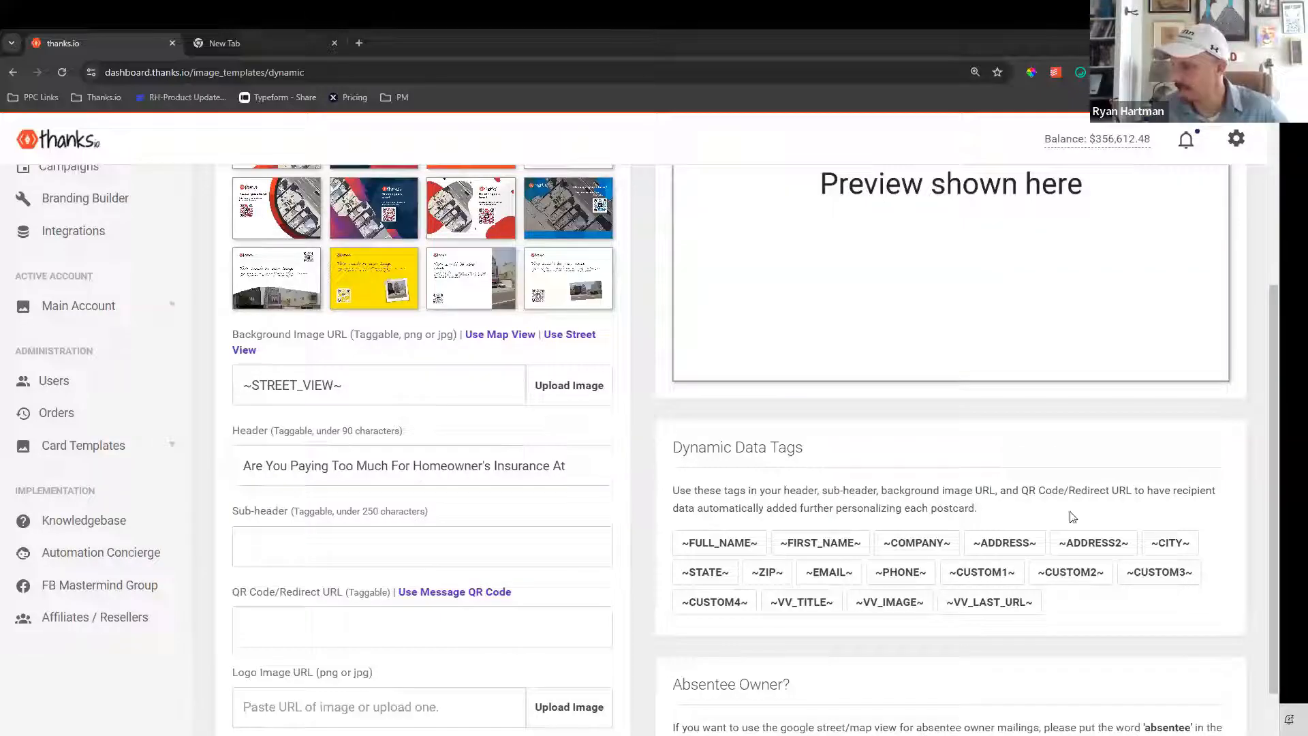
mouse_move(1009, 553)
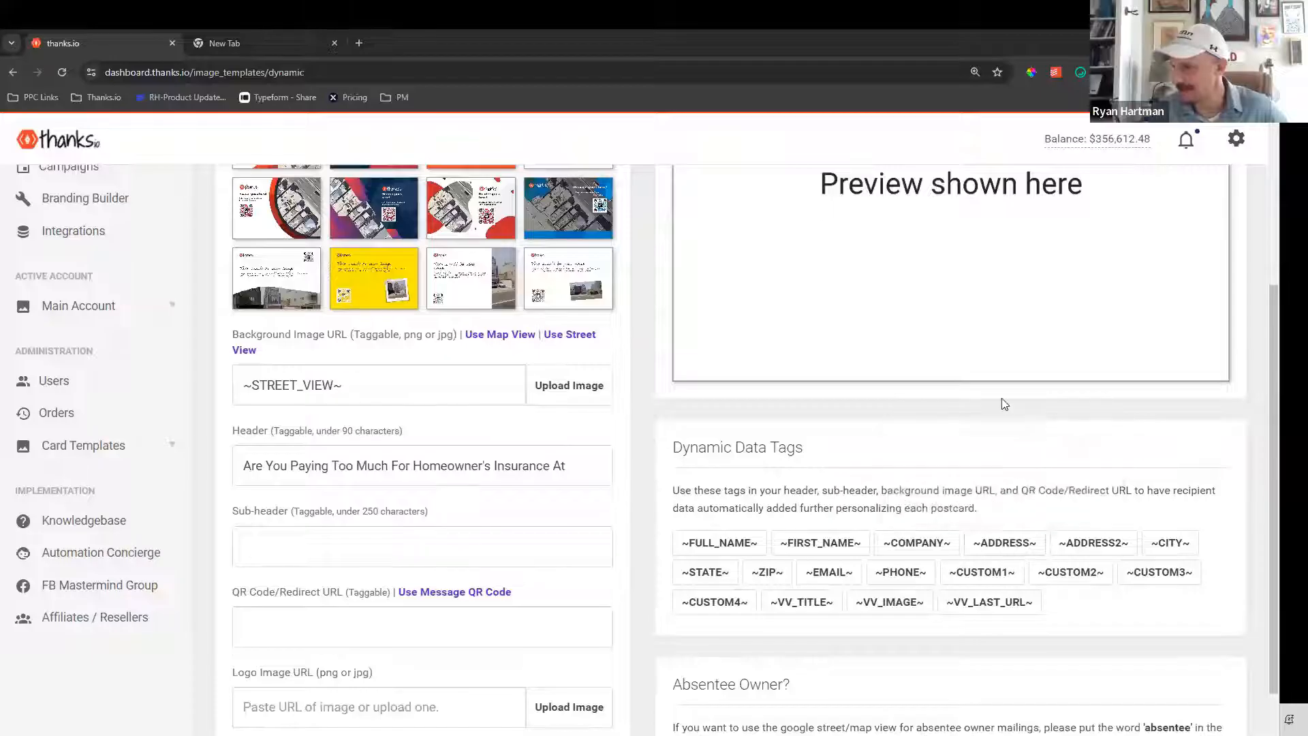
drag(1006, 555, 567, 467)
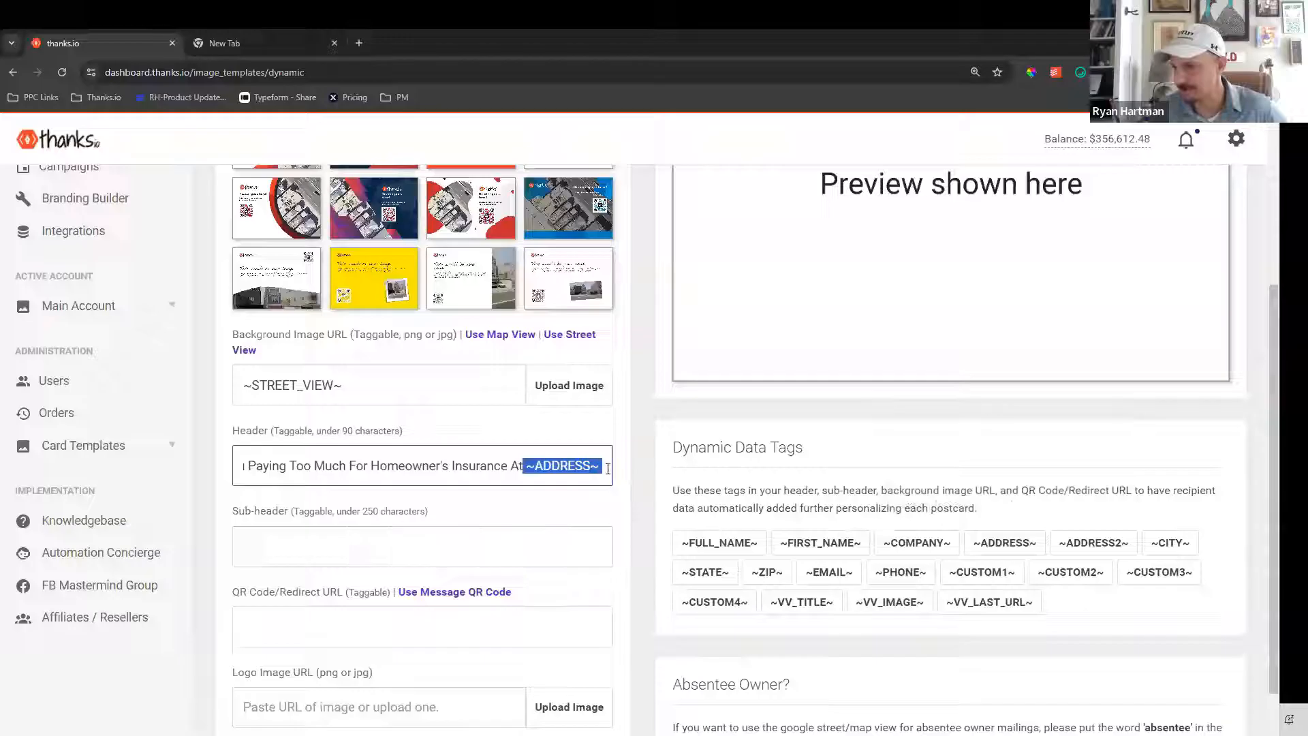
click(608, 468)
text(?)
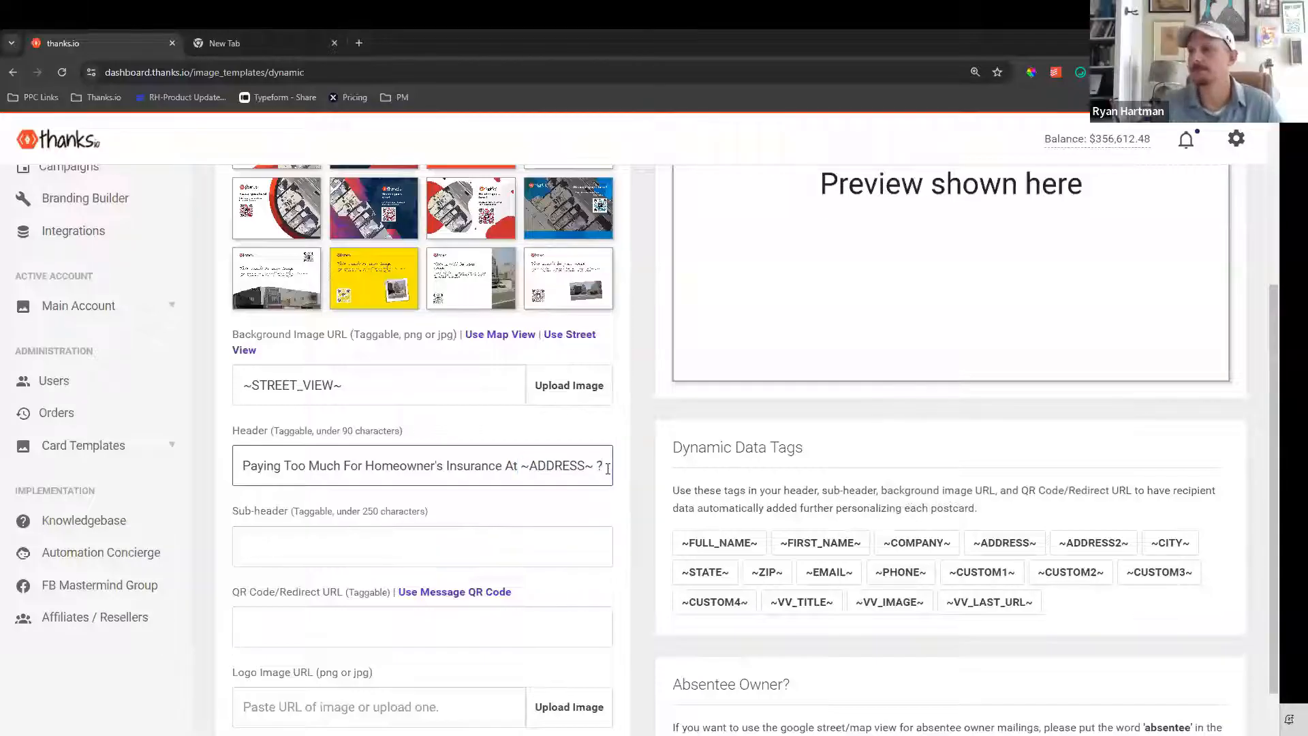
Enter the sub-header "Scan The QR Code To See How Much You Can Save"
click(331, 534)
text(Scan The QR Code To See How Much You Can Save)
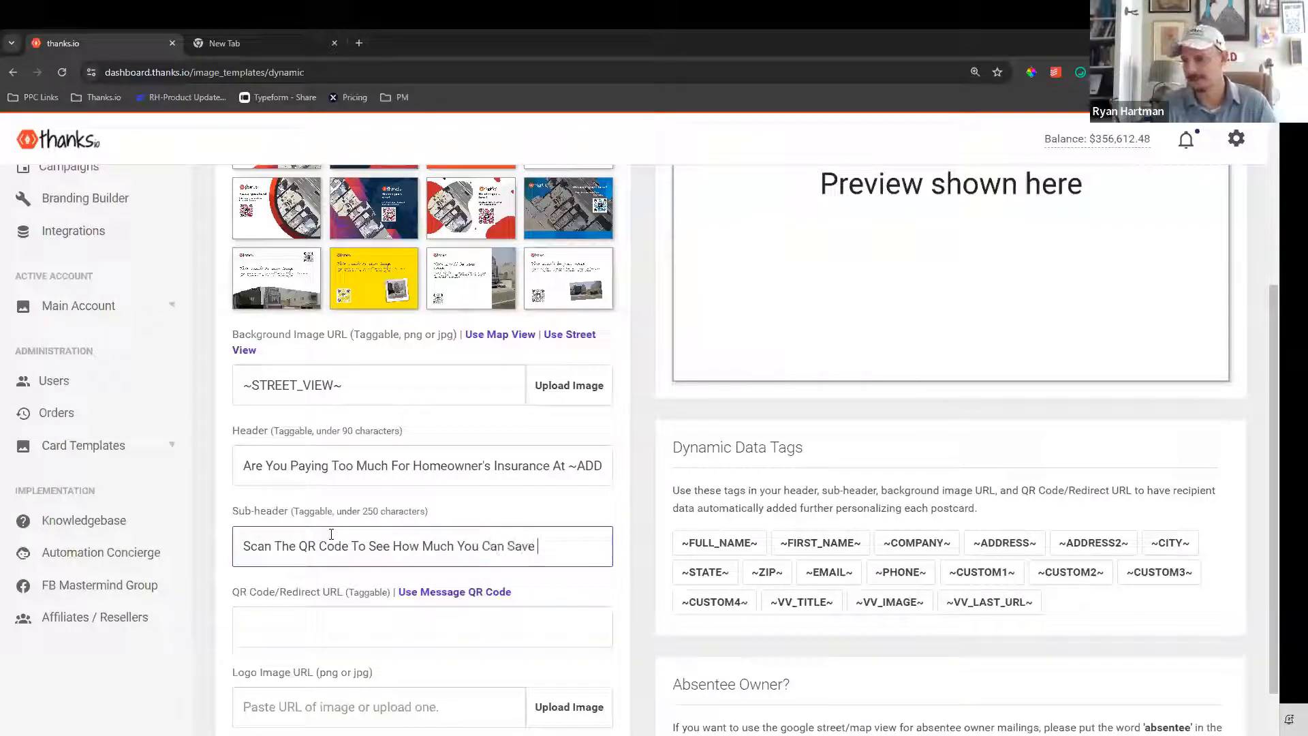
scroll(382, 531, down, 2)
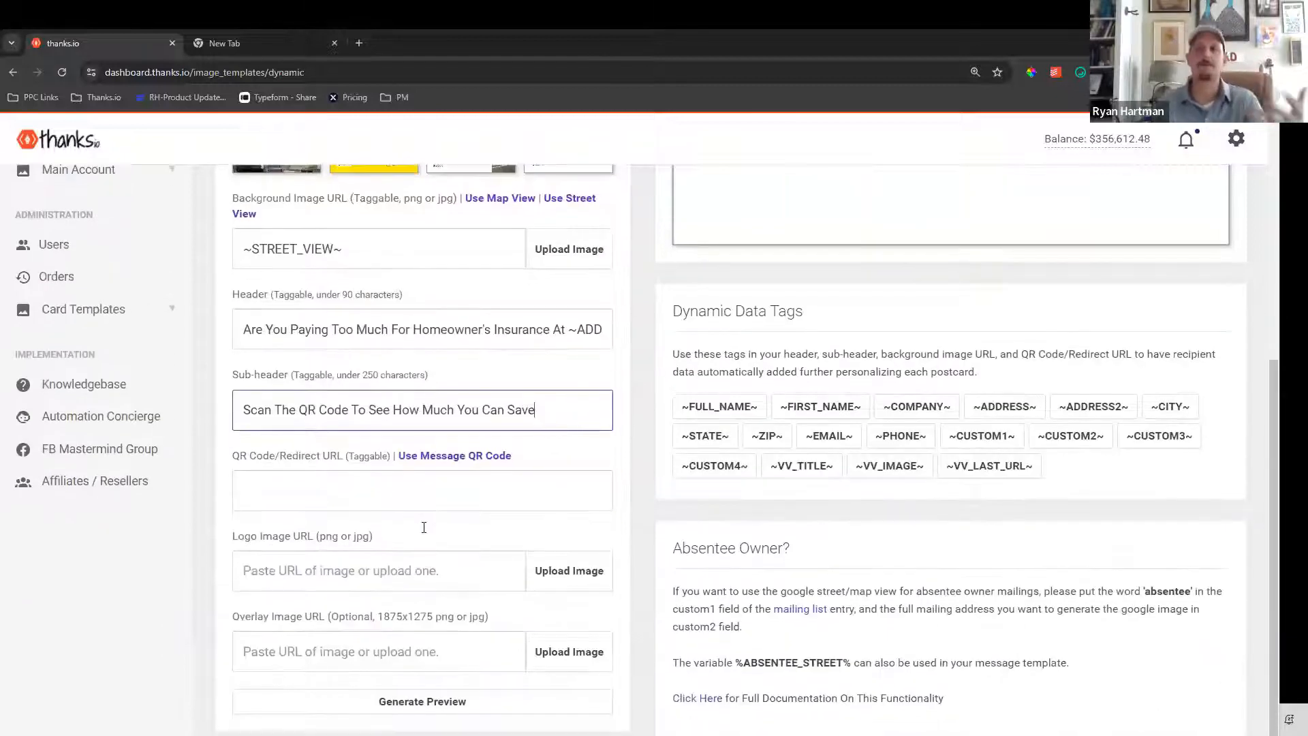
click(390, 481)
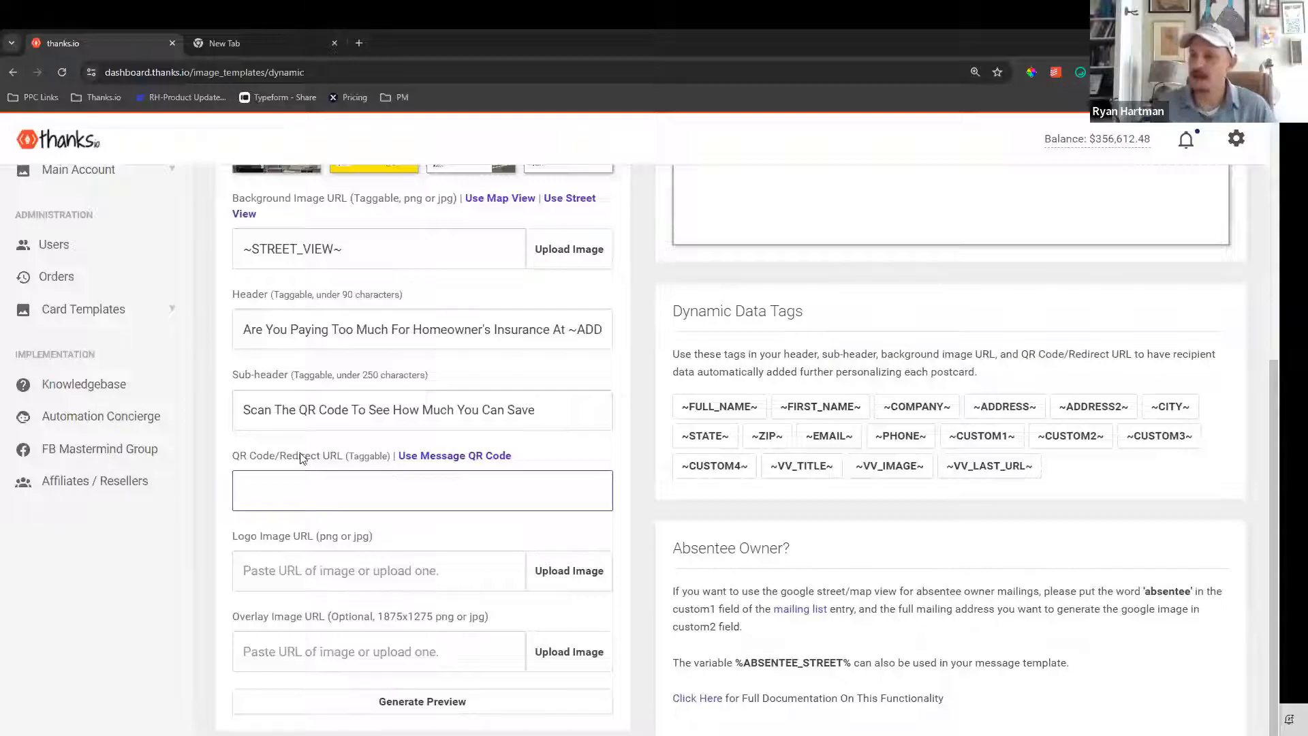
drag(233, 455, 332, 463)
click(308, 501)
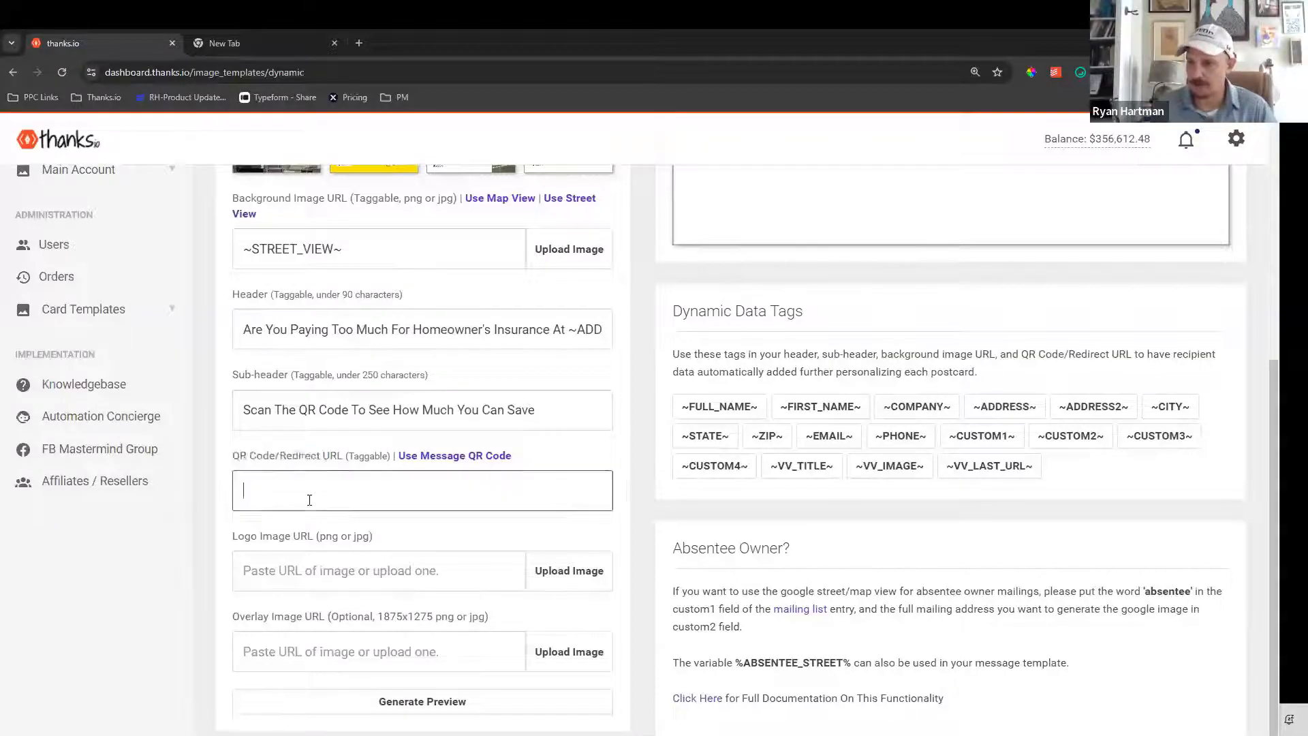
text(http://hom)
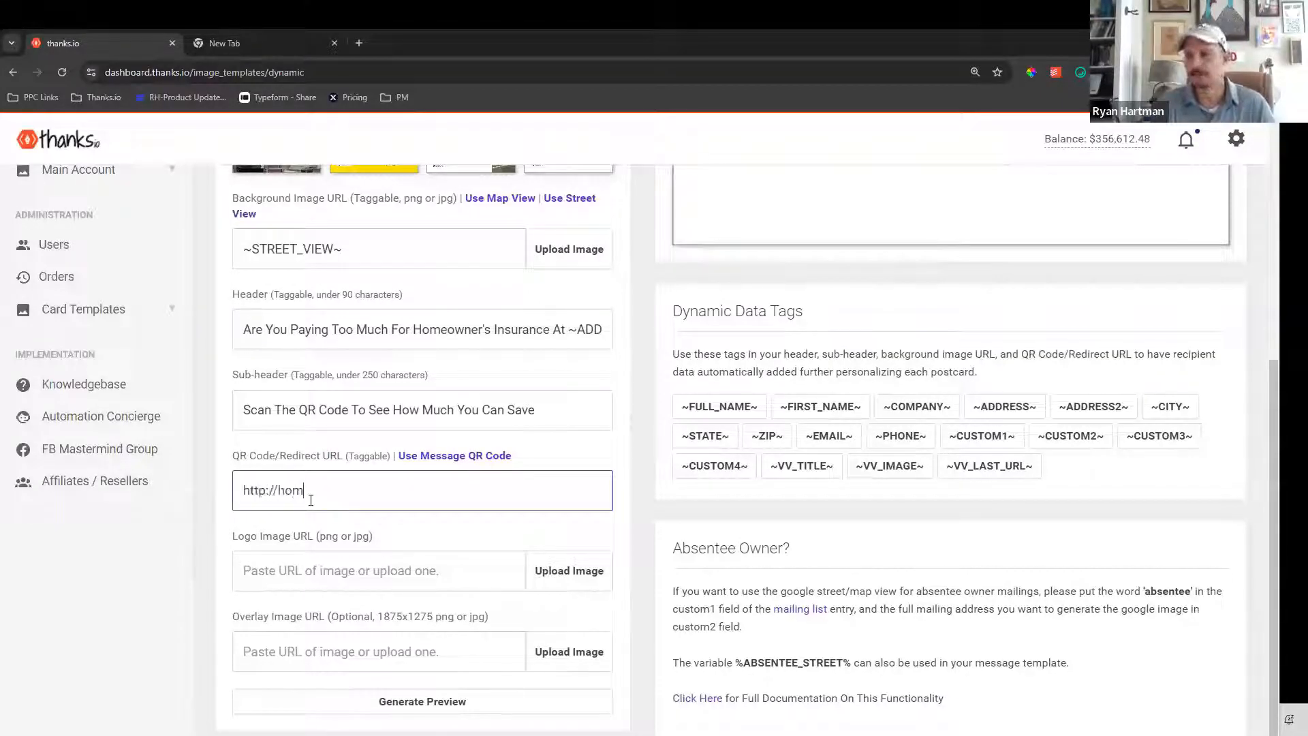
text(eownersin)
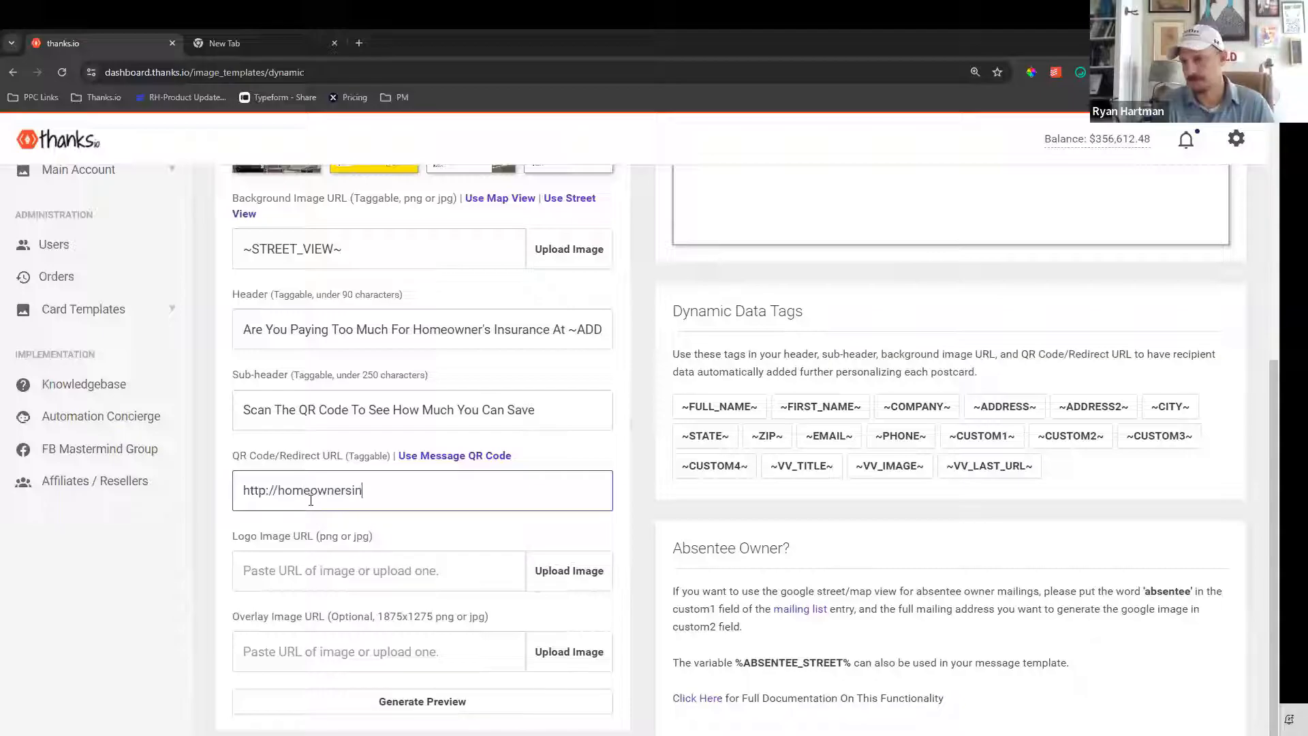
text(surance.com)
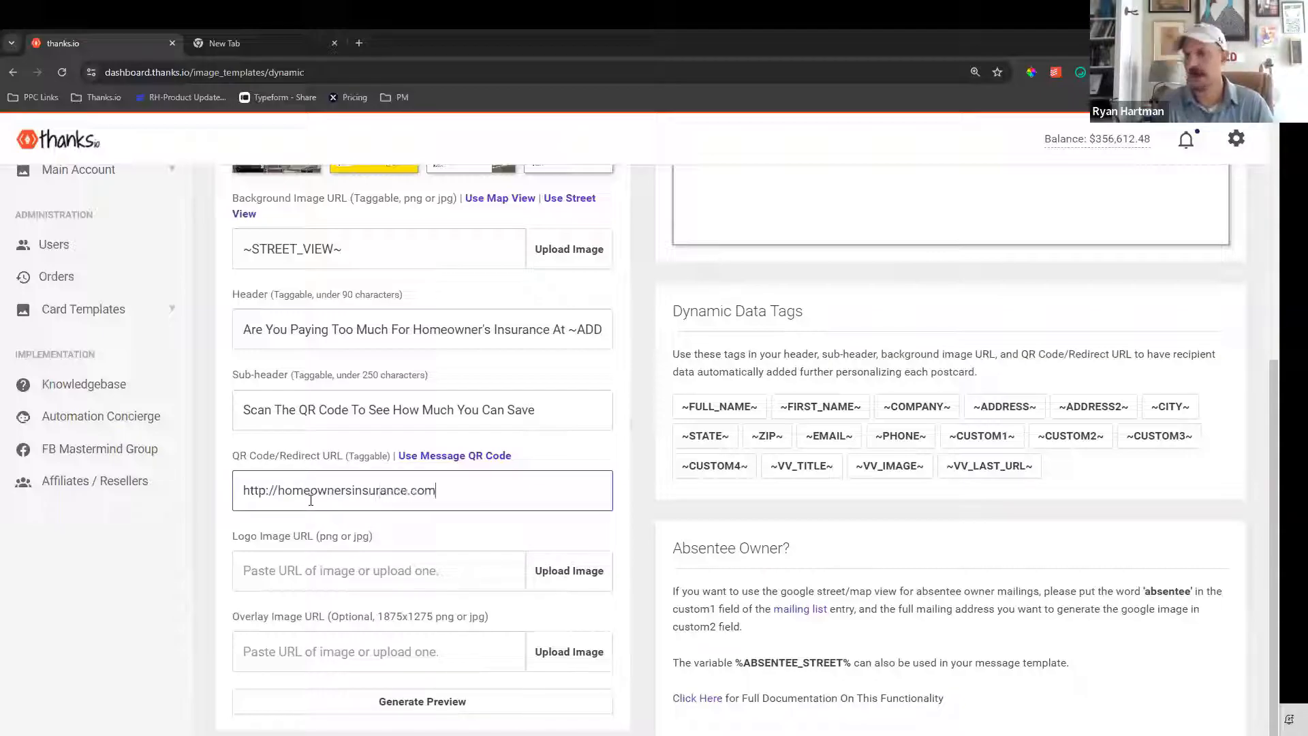
Append the parameter "?name=" with the ~FIRST_NAME~ data tag to the QR code redirect URL
scroll(350, 517, down, 1)
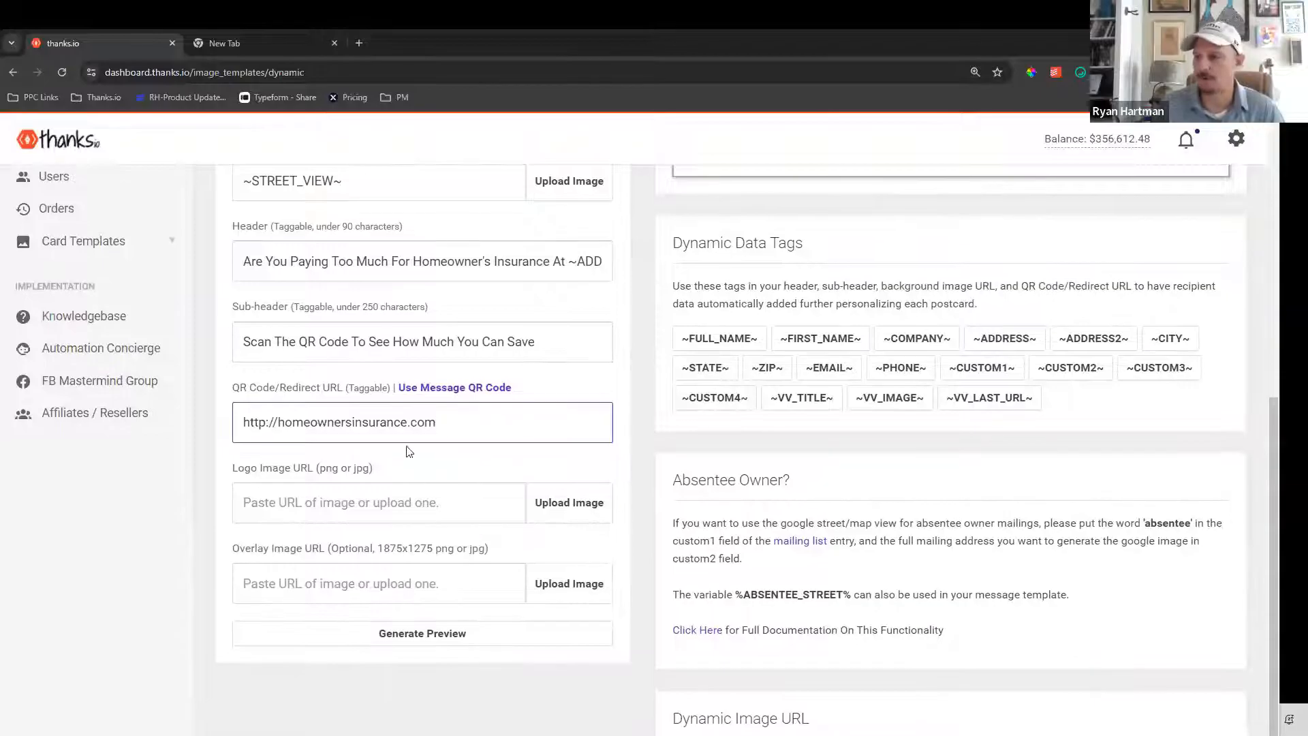
drag(436, 422, 240, 423)
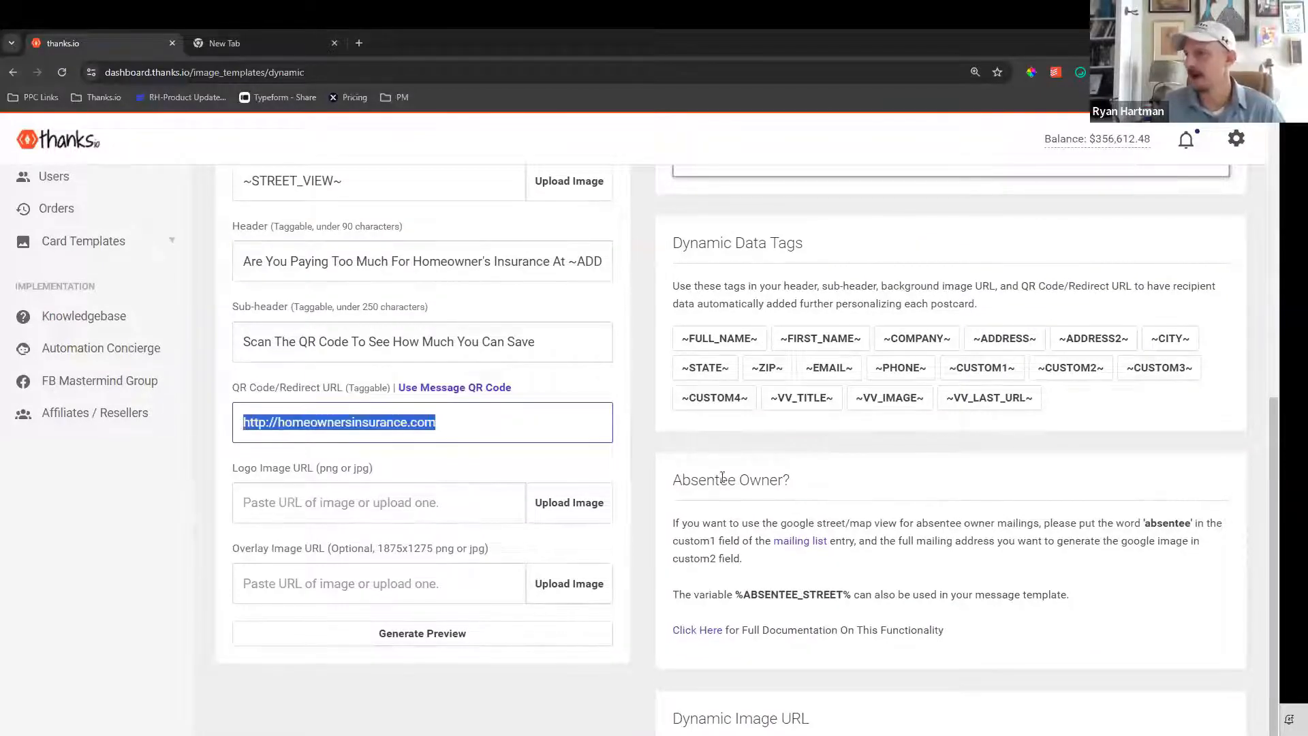
click(537, 439)
text(?)
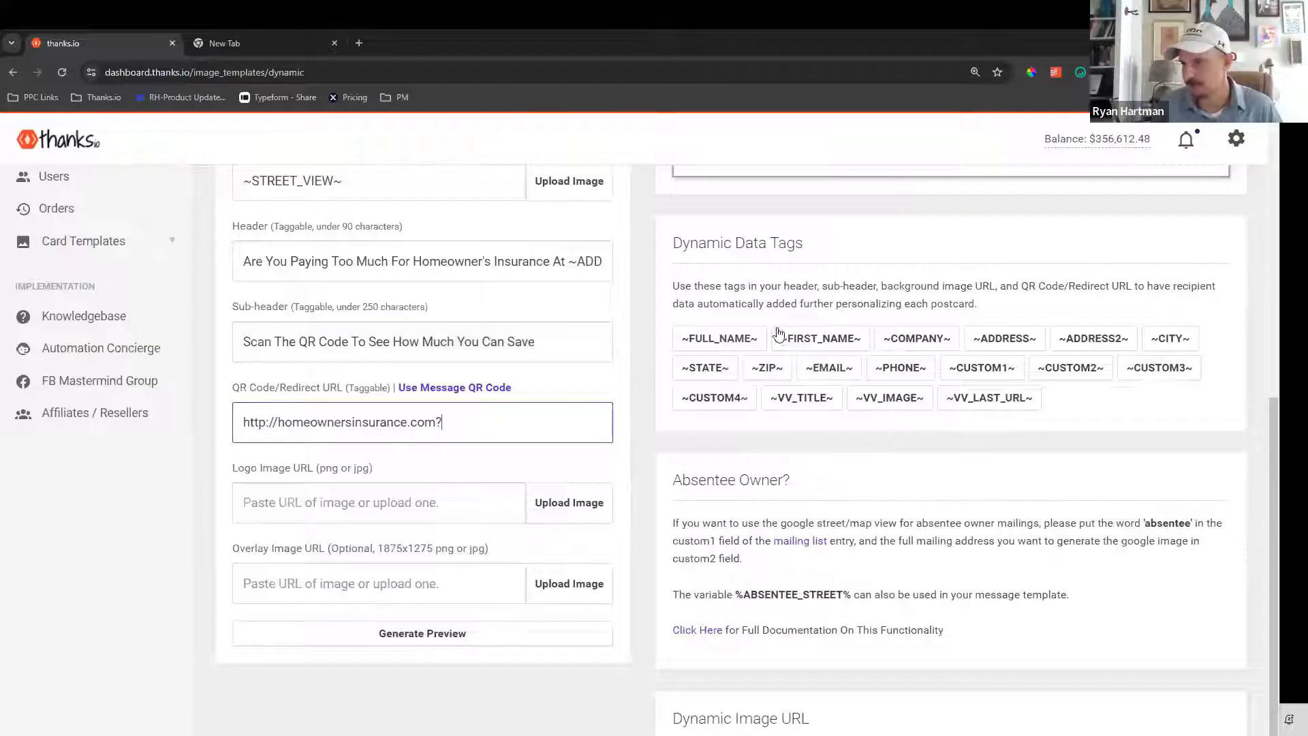
text(name=)
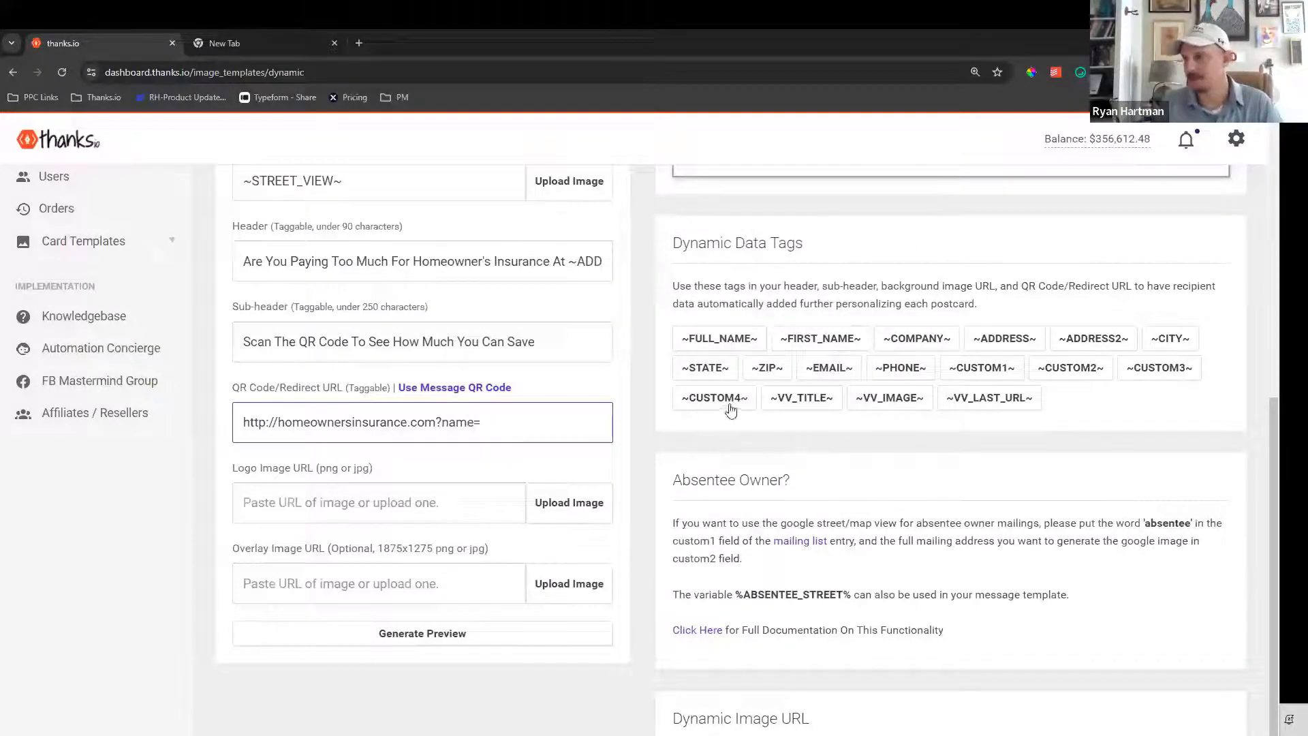
click(820, 339)
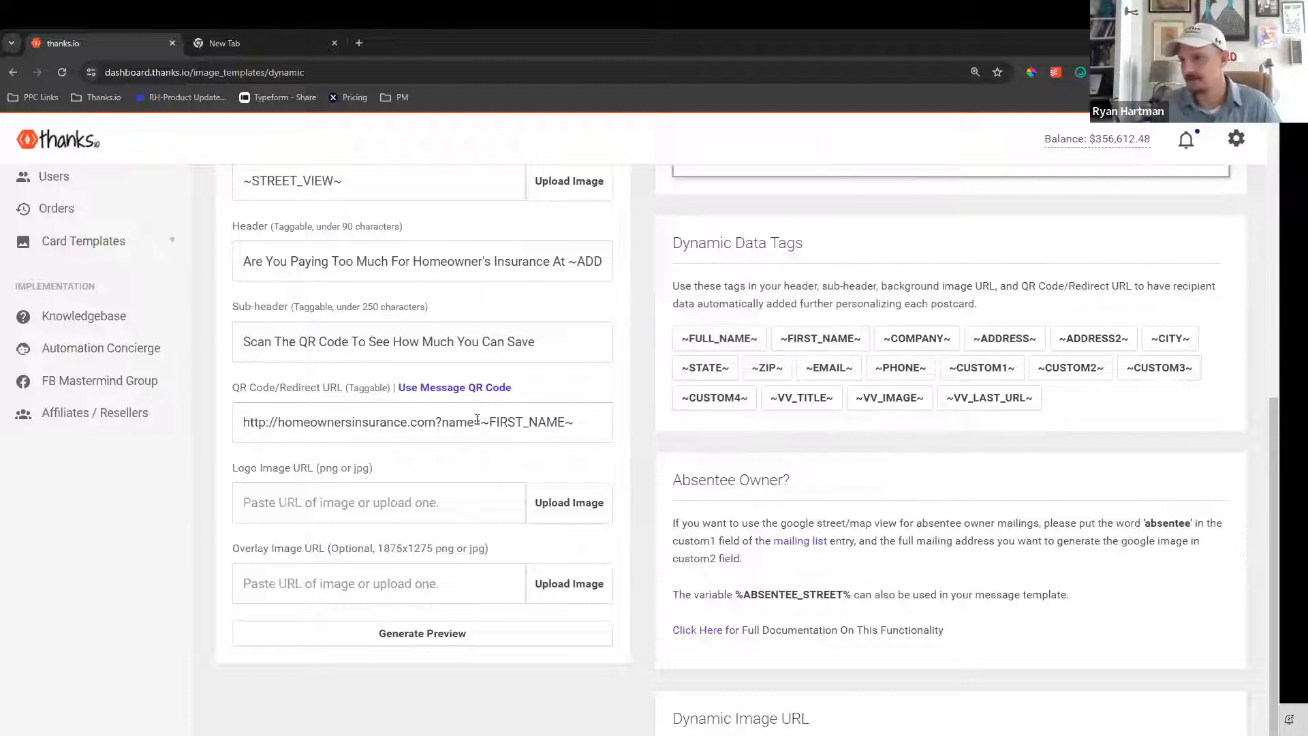
Replace the domain in the QR code redirect URL with go.thanks.io/qrscan, keeping the name parameter
drag(434, 422, 294, 430)
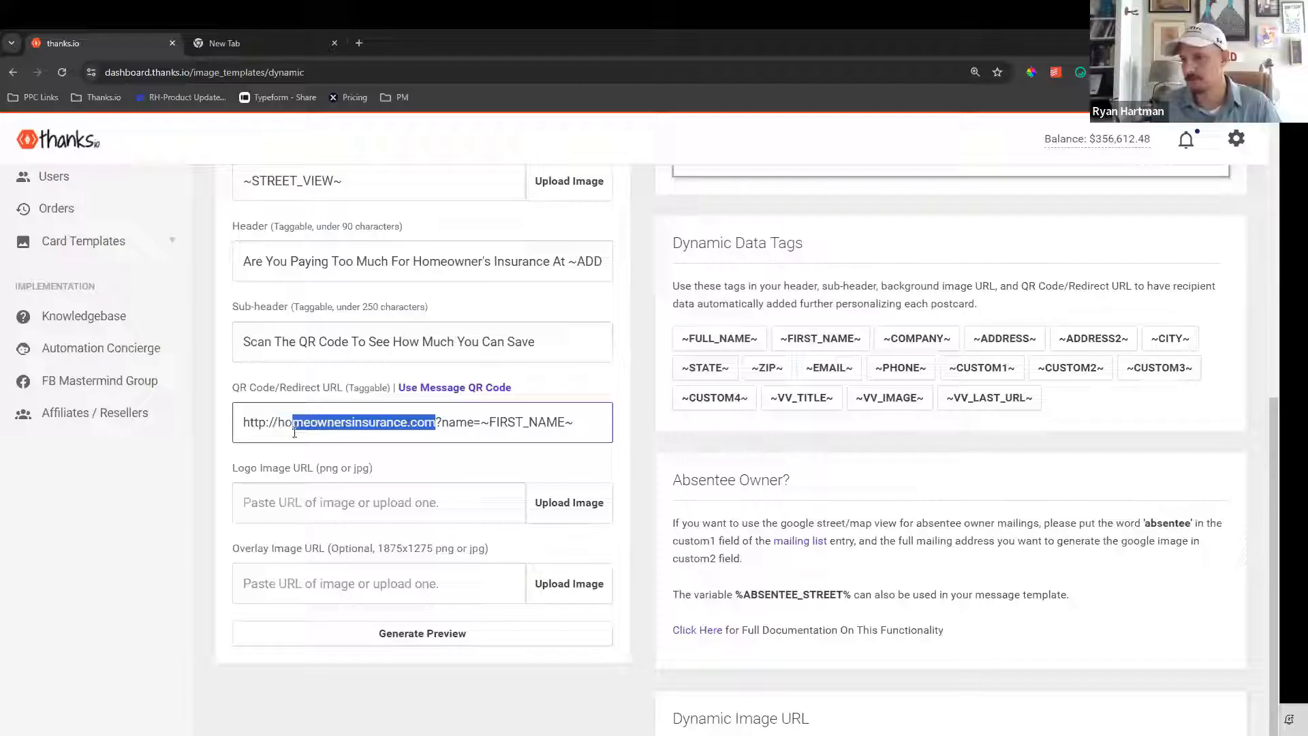
key(BackSpace)
text(go.thanks.io/qrscan)
drag(546, 432, 230, 429)
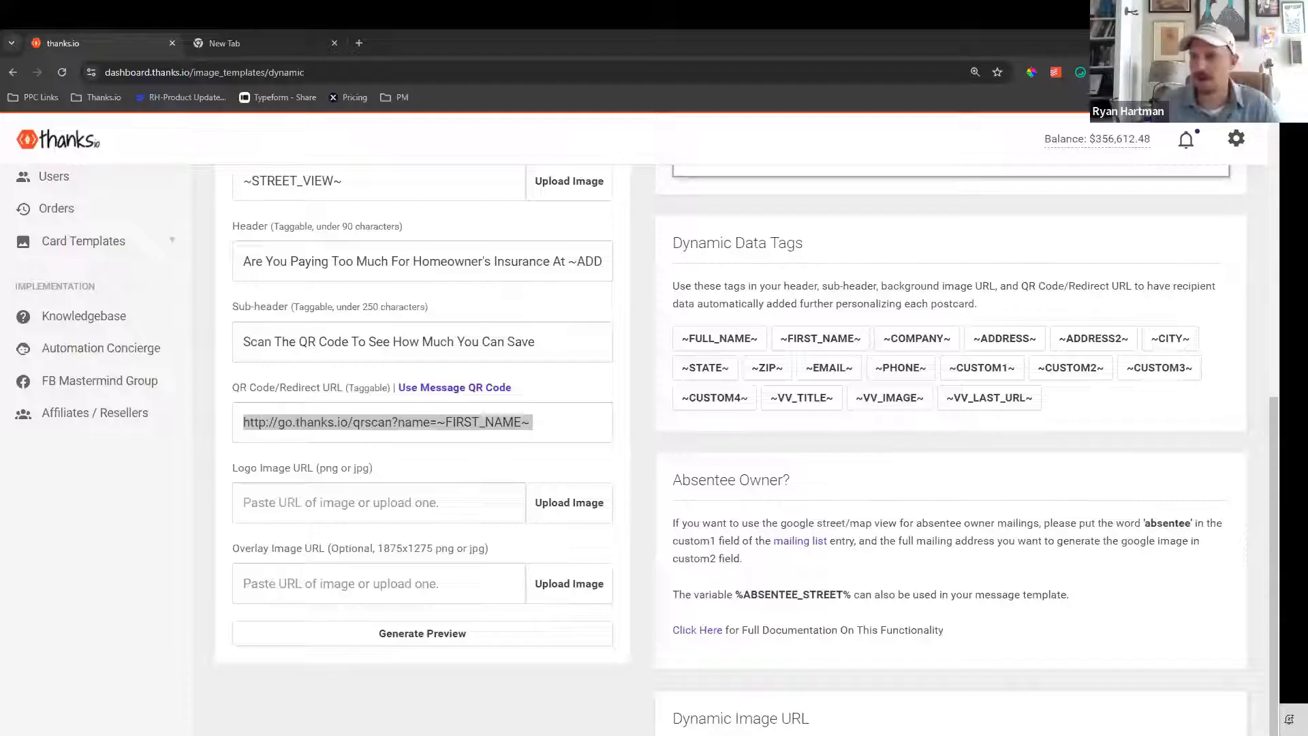
Switch to the browser window with the qrscan10 landing page and load it with a sample street address as the address parameter
key(alt+Tab)
drag(350, 142, 443, 148)
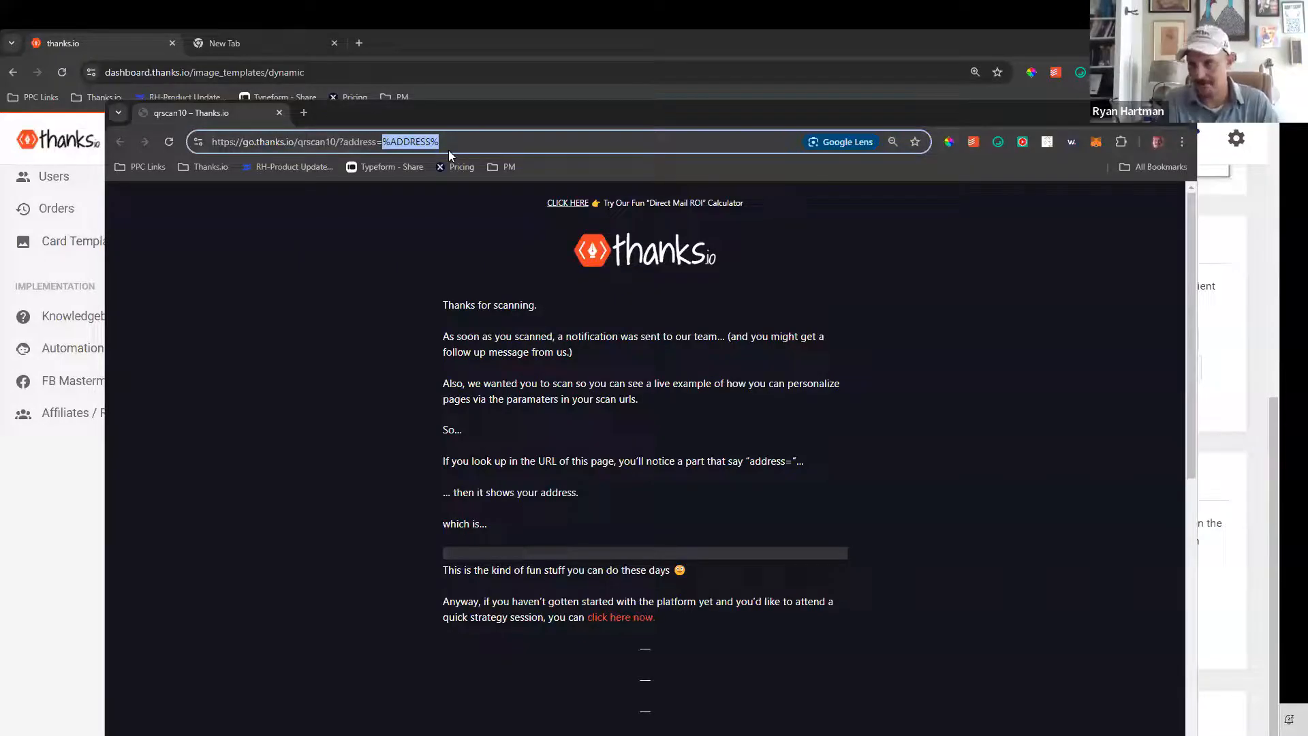
text(10)
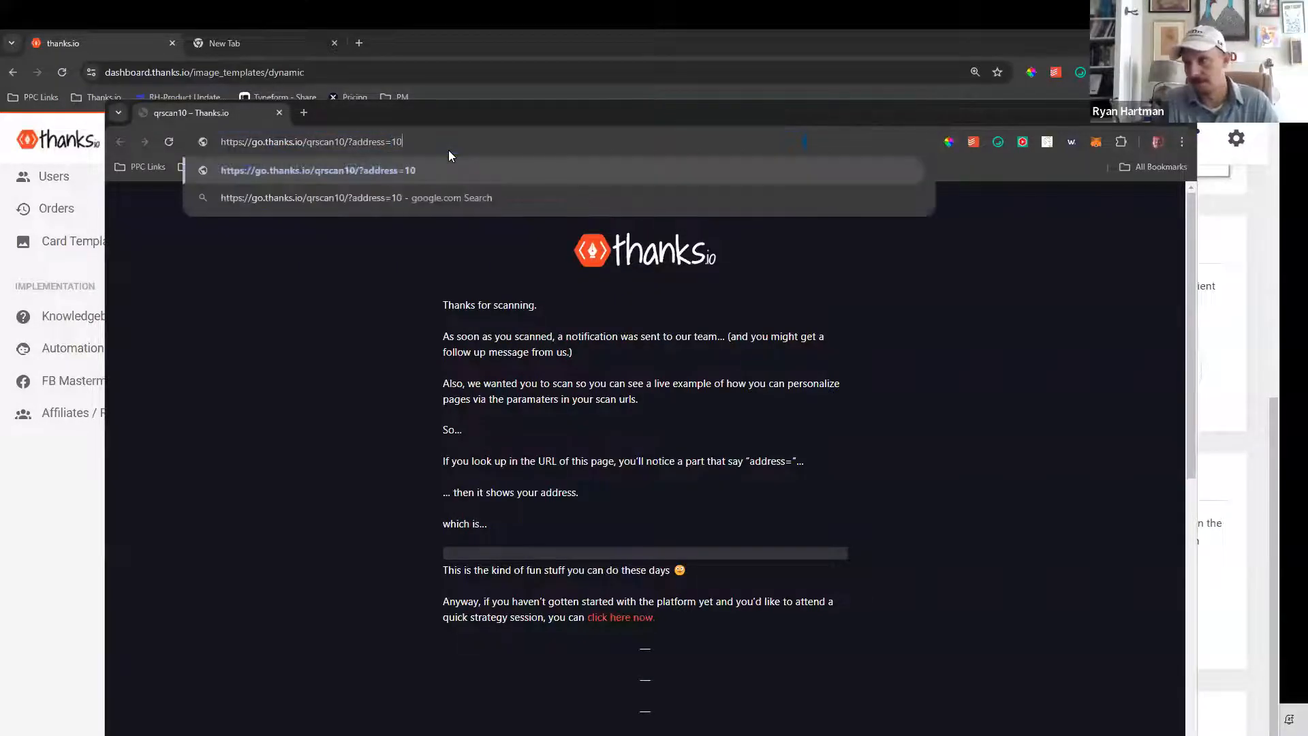
key(BackSpace)
key(BackSpace)
text(10)
key(BackSpace)
text(23)
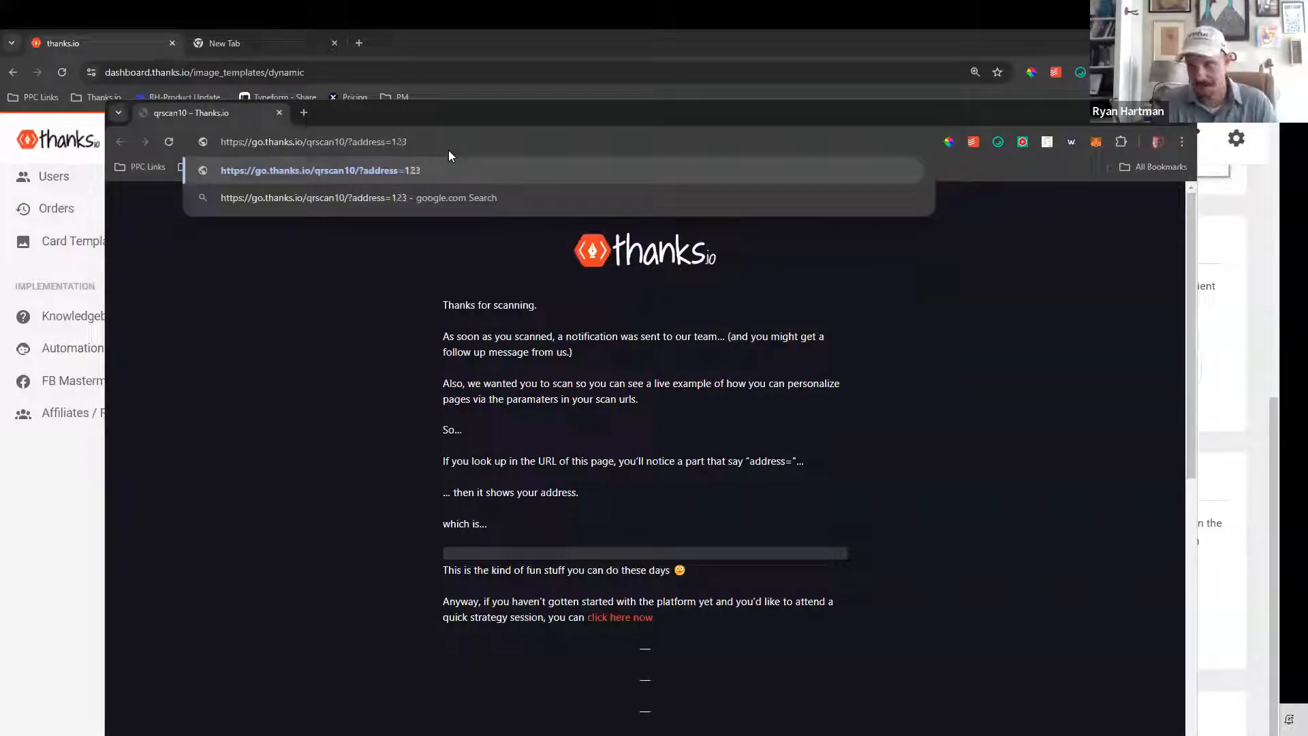
text(+)
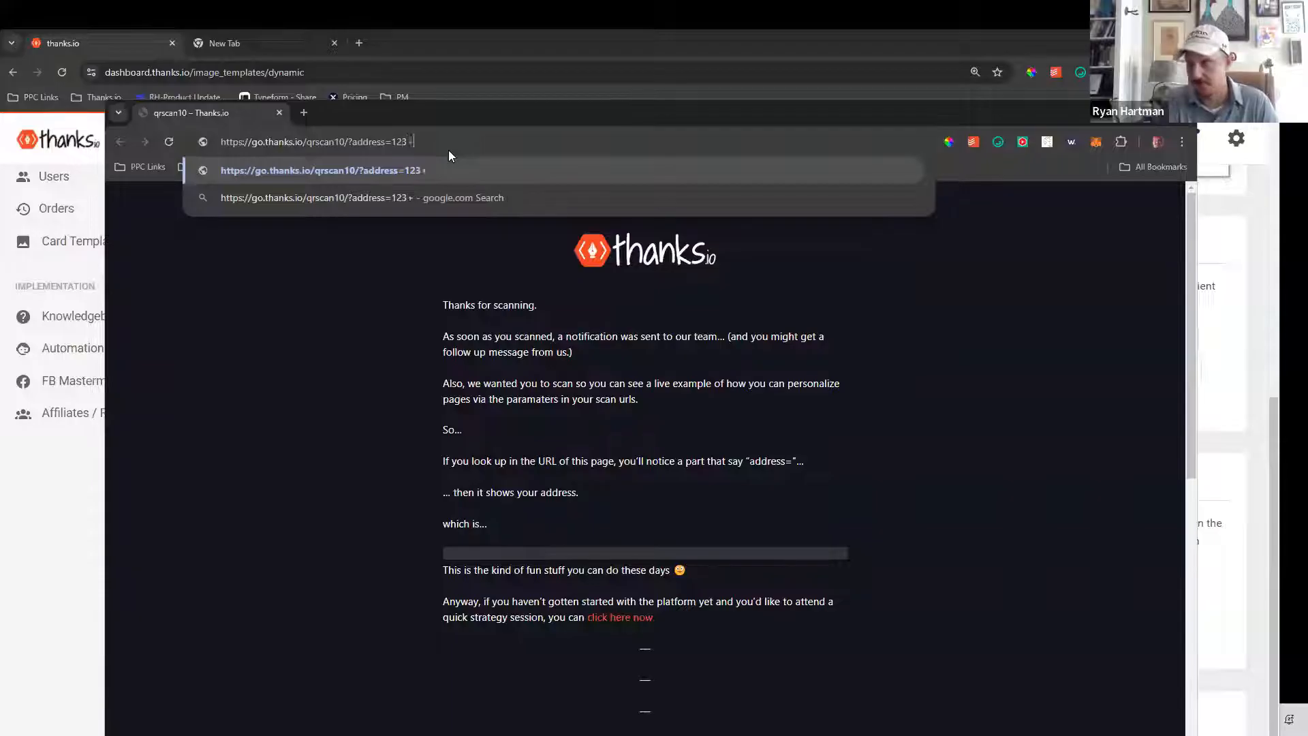
text(Main+Street)
key(Return)
scroll(539, 428, down, 2)
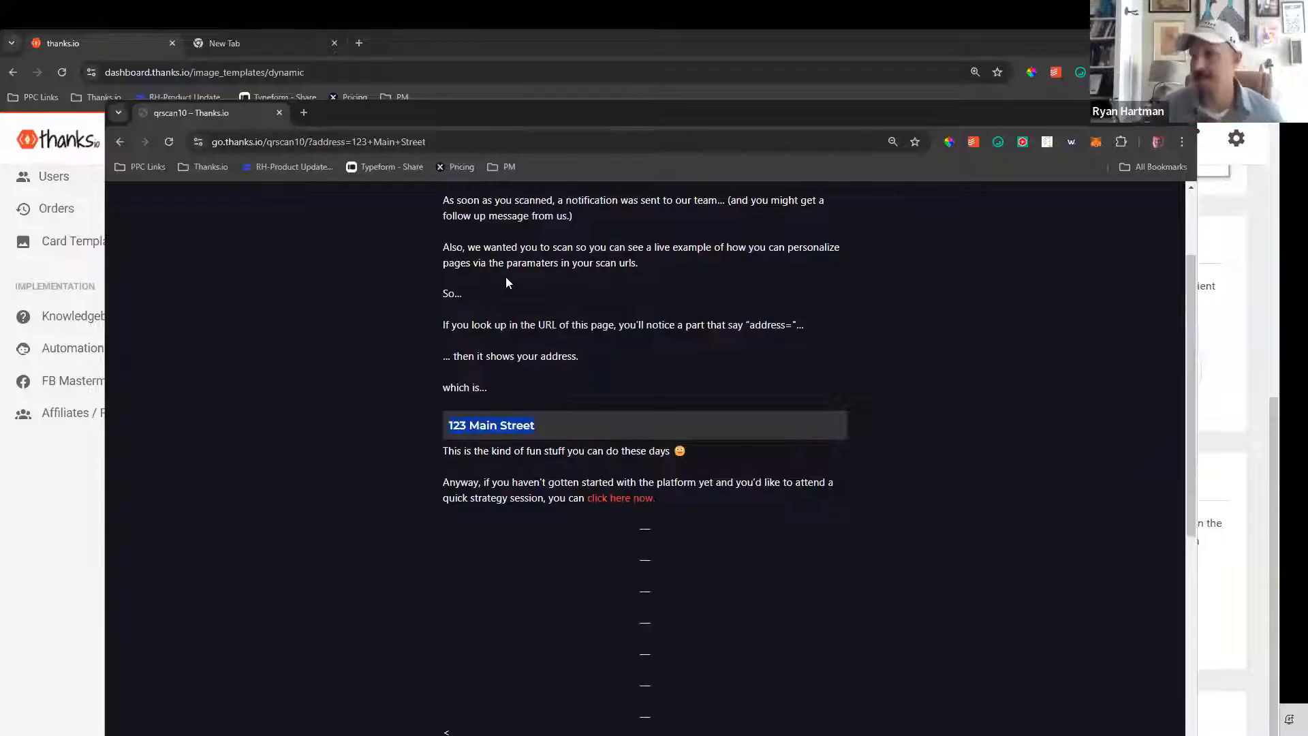
drag(352, 141, 488, 132)
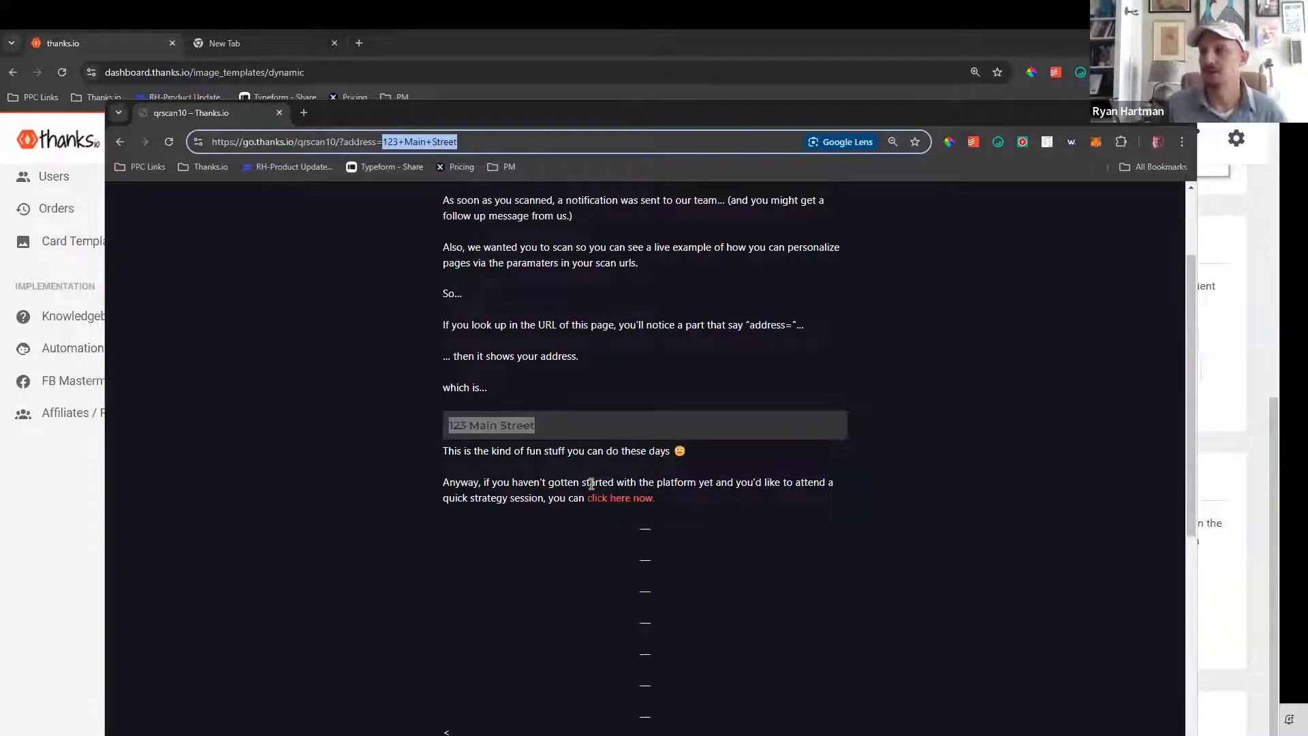
scroll(591, 483, up, 2)
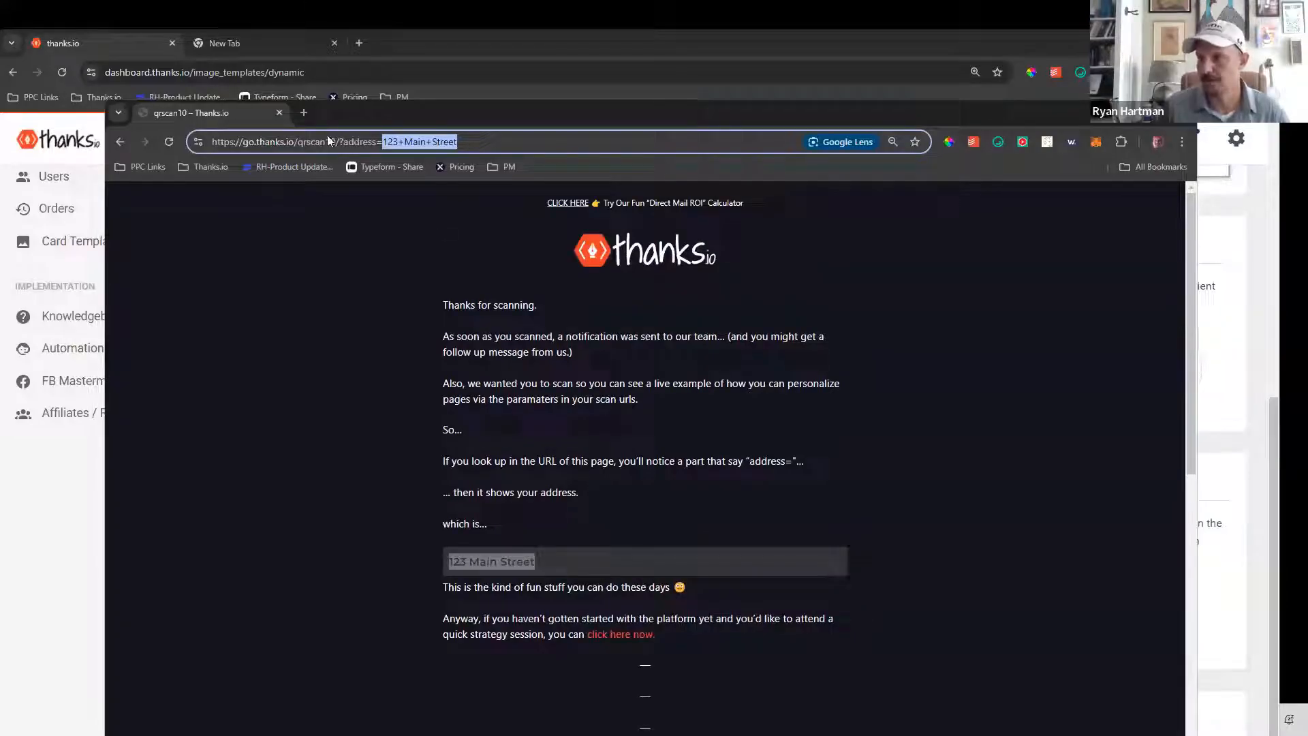
Return to the dynamic image form and review the QR code redirect URL and its name parameter
key(alt+Tab)
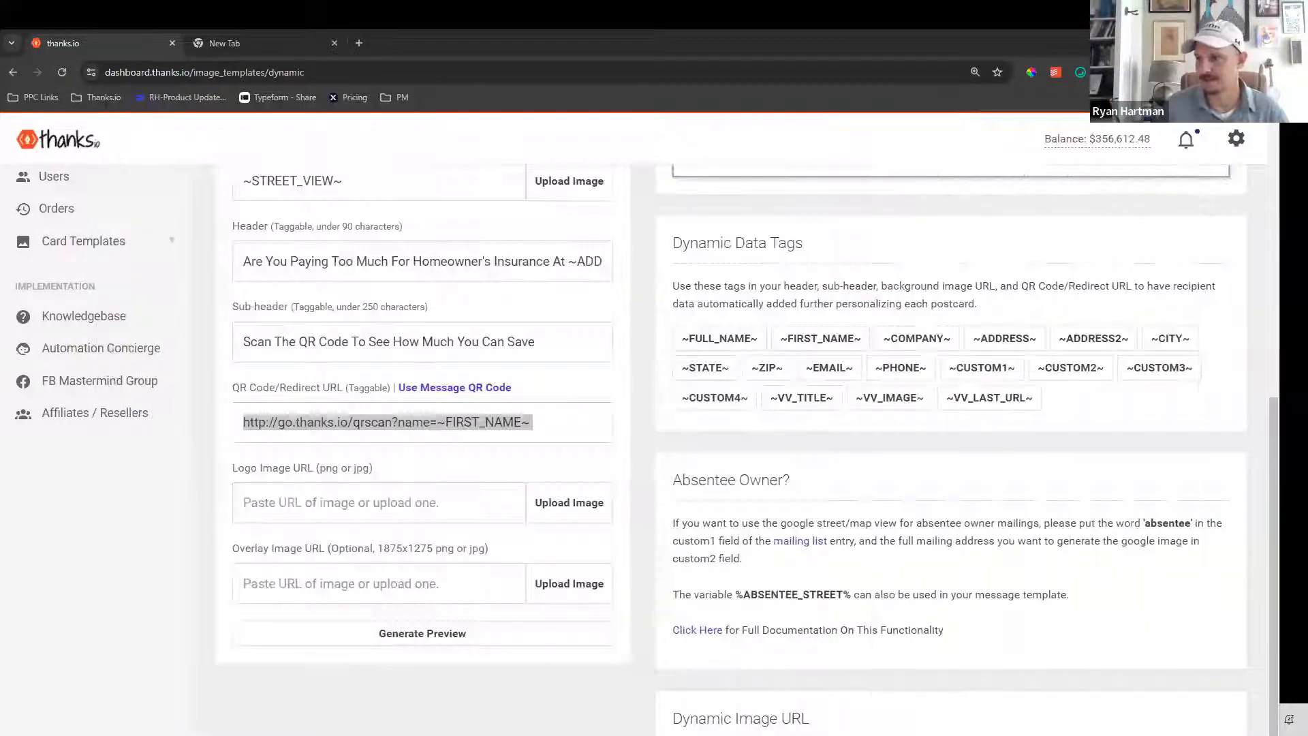
triple_click(331, 427)
click(418, 423)
drag(422, 423, 457, 423)
click(490, 423)
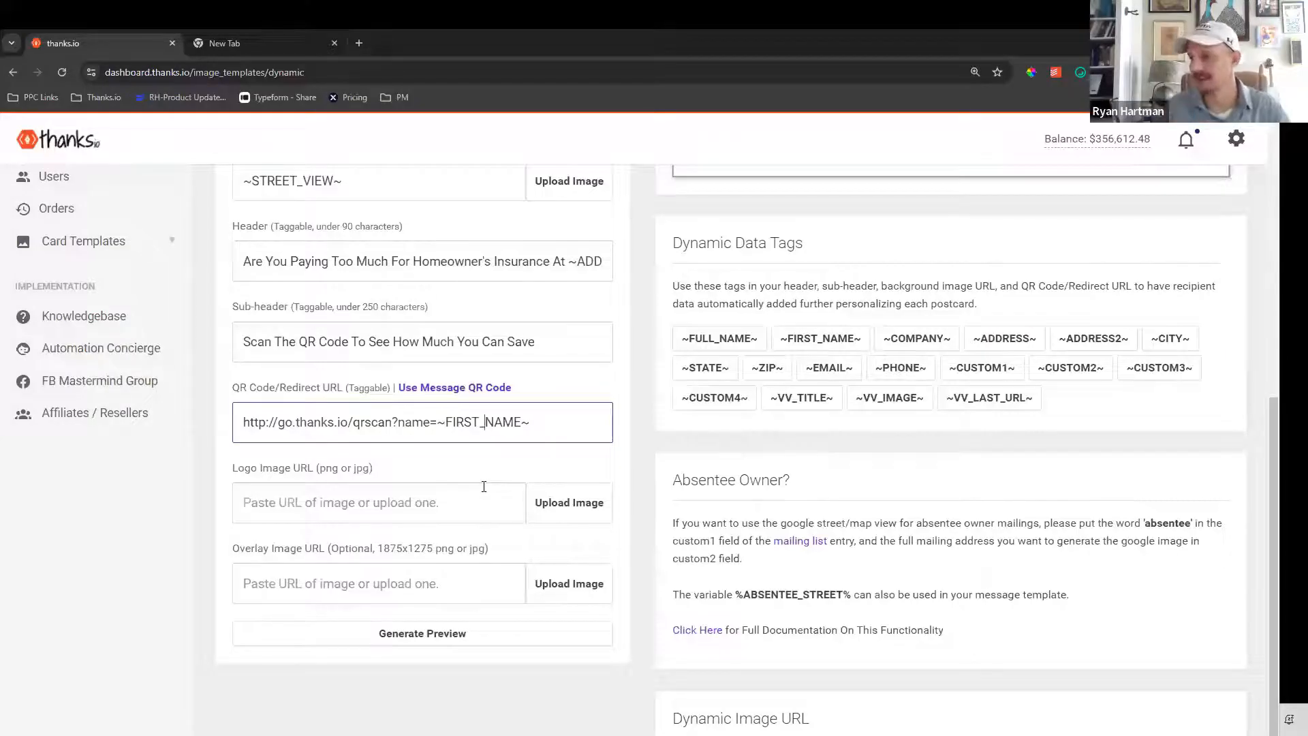
drag(538, 422, 220, 428)
scroll(596, 529, up, 3)
scroll(596, 529, down, 3)
key(Tab)
Upload the thanksiologo file from the Desktop as the logo image and generate a preview
click(597, 507)
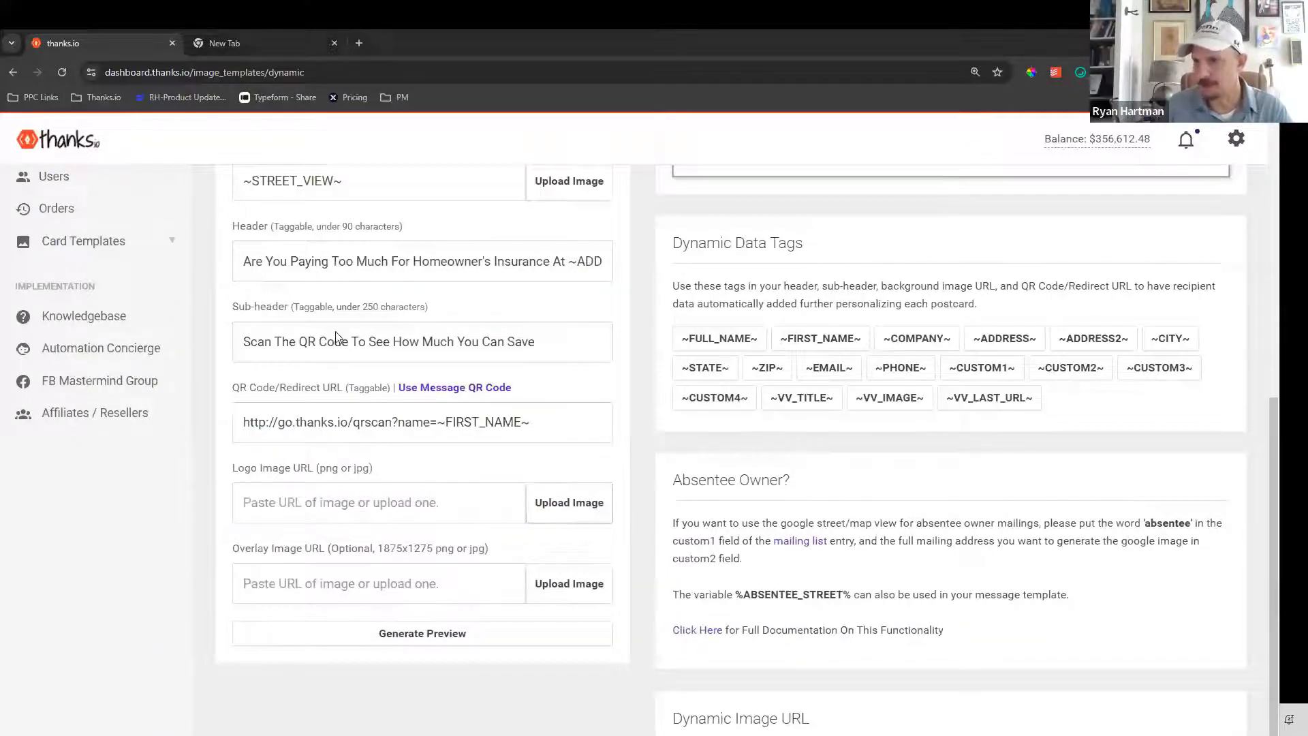
scroll(163, 151, down, 7)
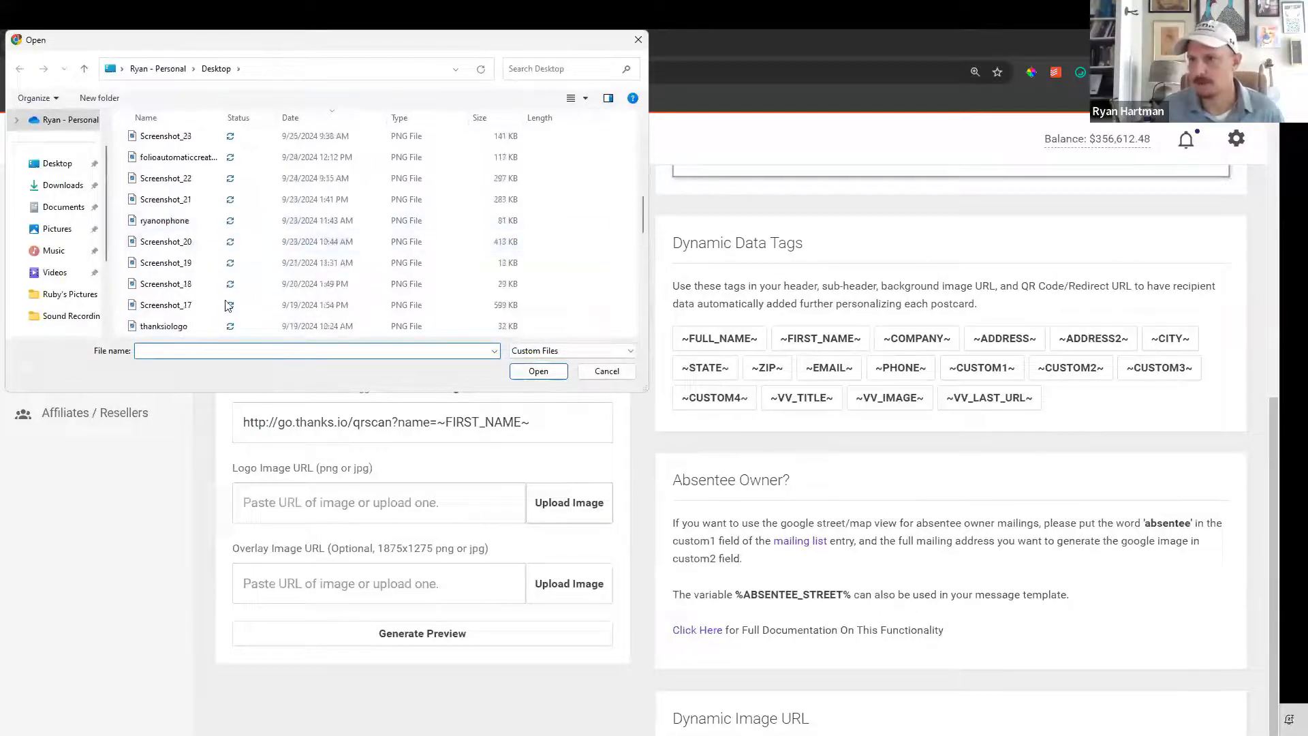
click(165, 326)
click(535, 372)
click(430, 634)
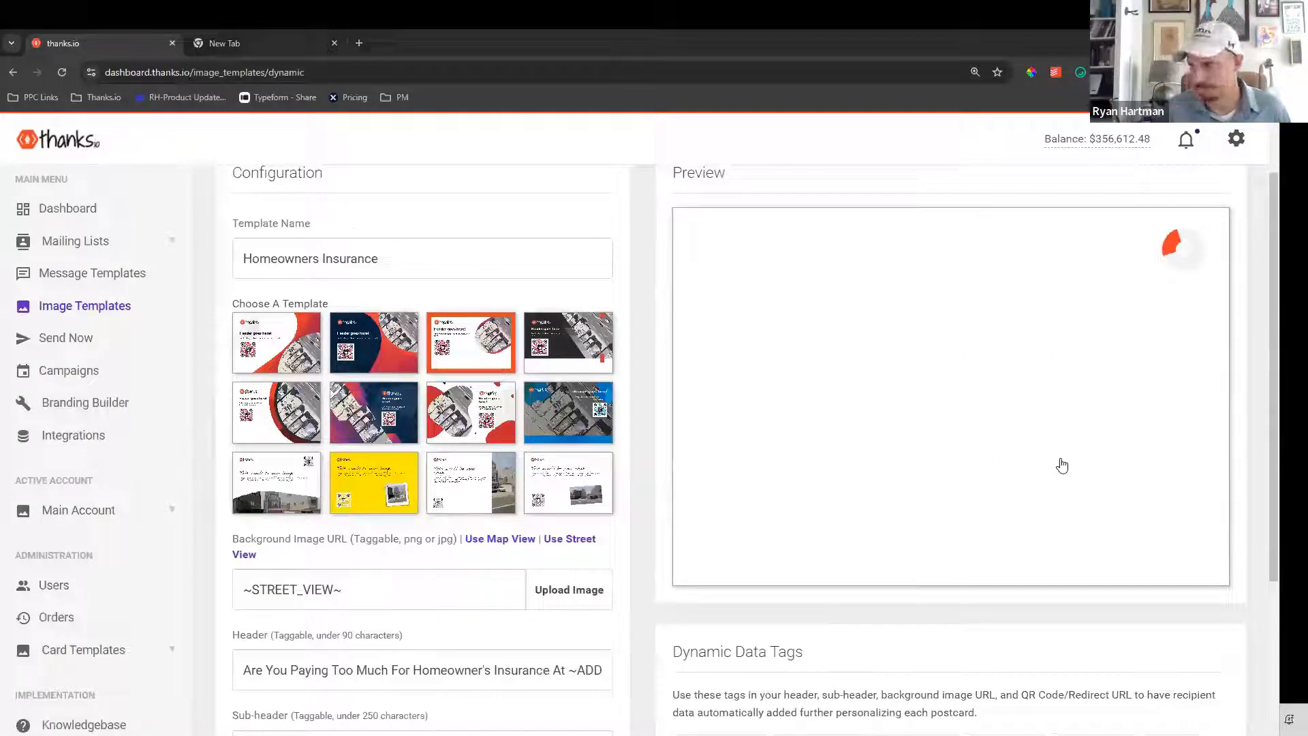
Examine the postcard preview against the header, QR code URL and logo image settings
scroll(945, 497, up, 2)
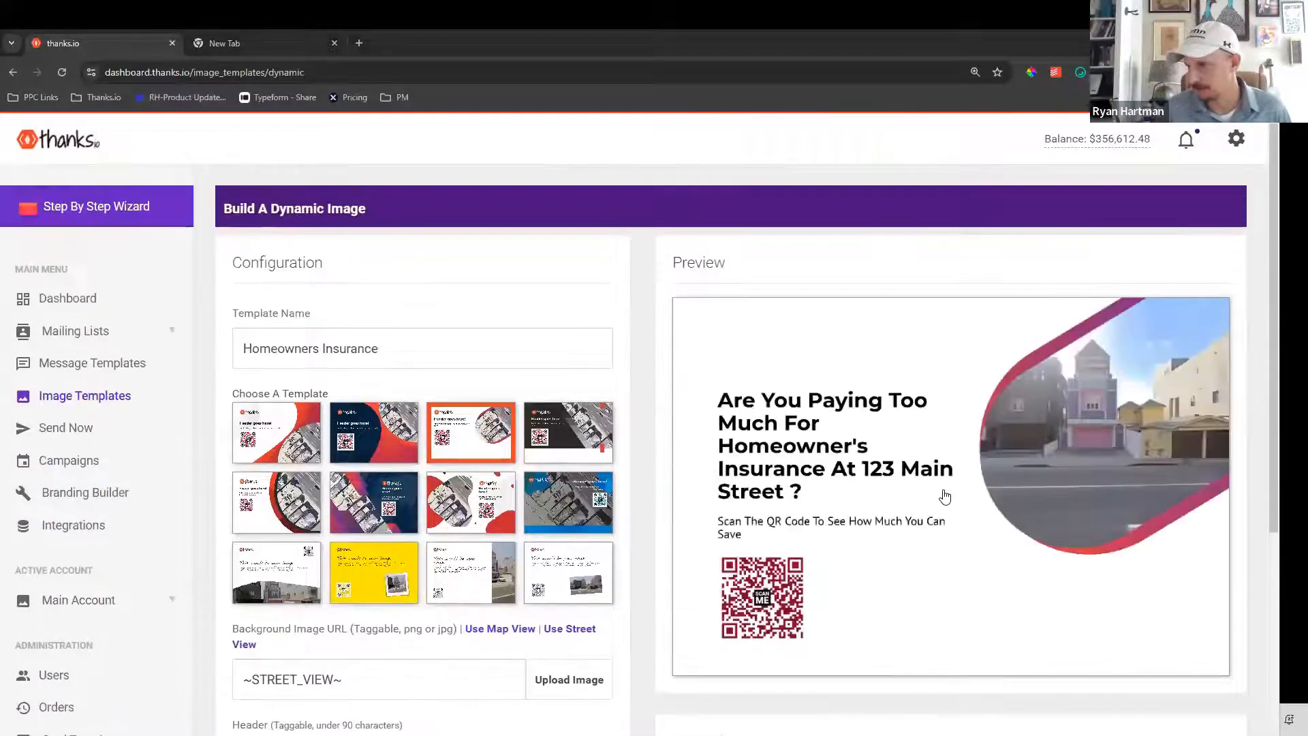
scroll(945, 497, down, 1)
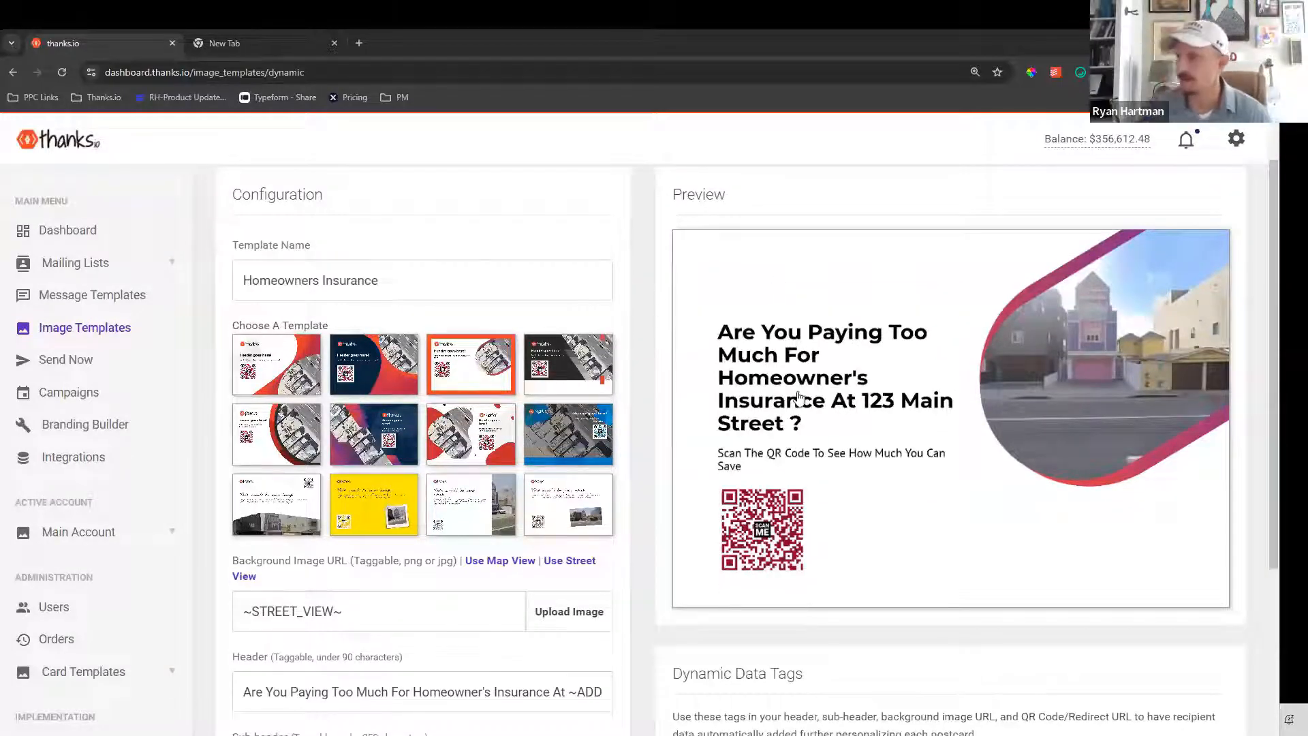
scroll(817, 382, down, 1)
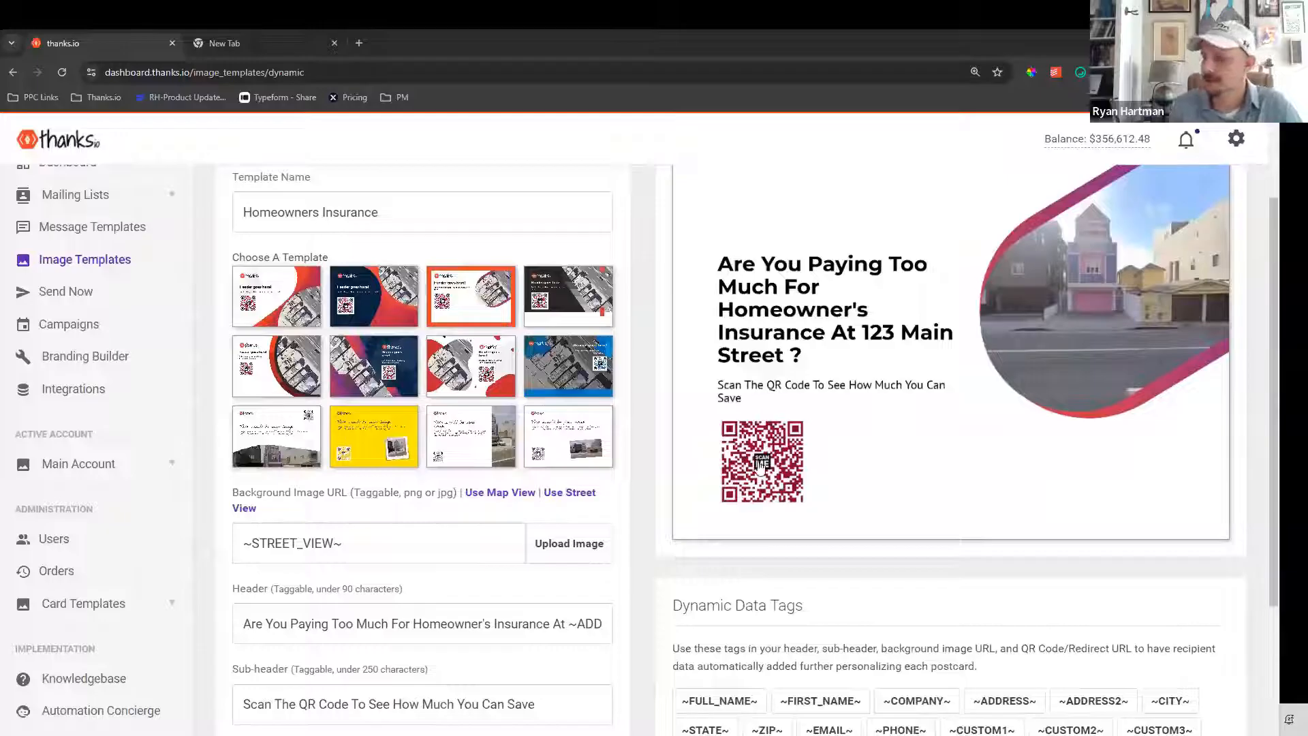
scroll(886, 375, down, 4)
scroll(888, 374, up, 3)
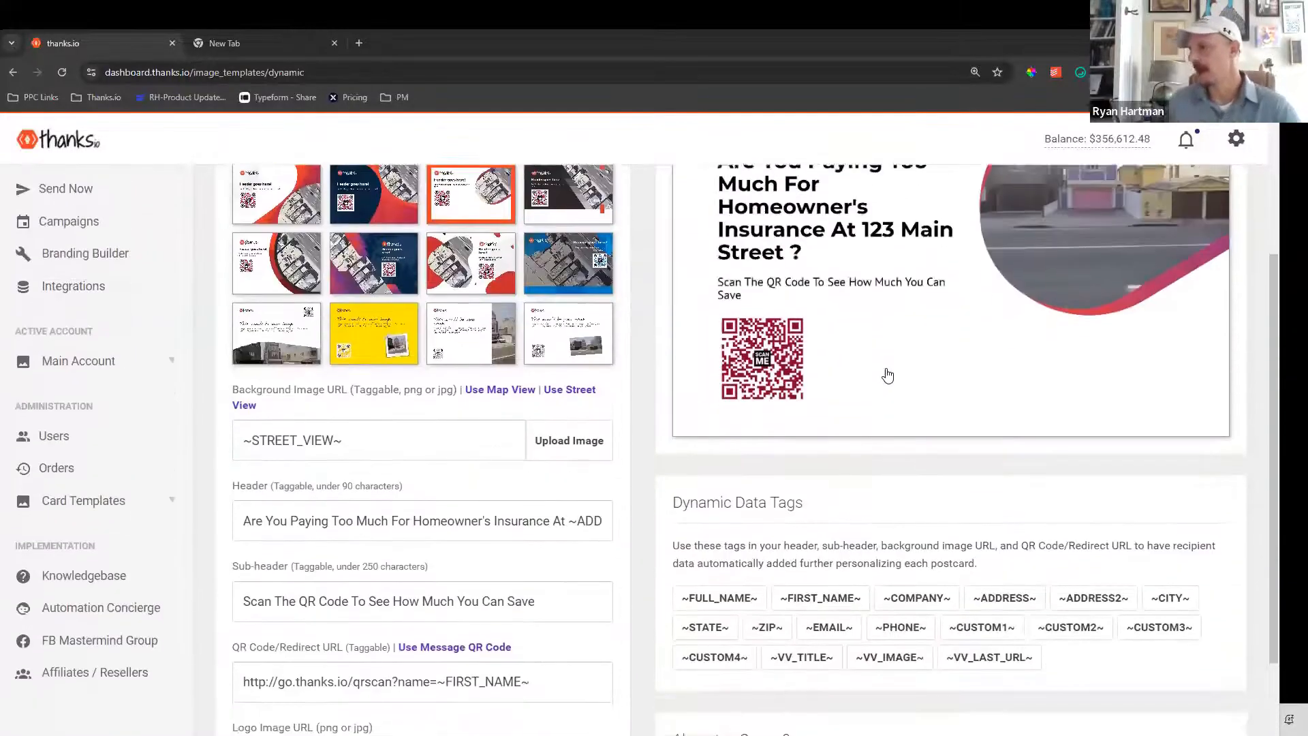
scroll(833, 370, up, 2)
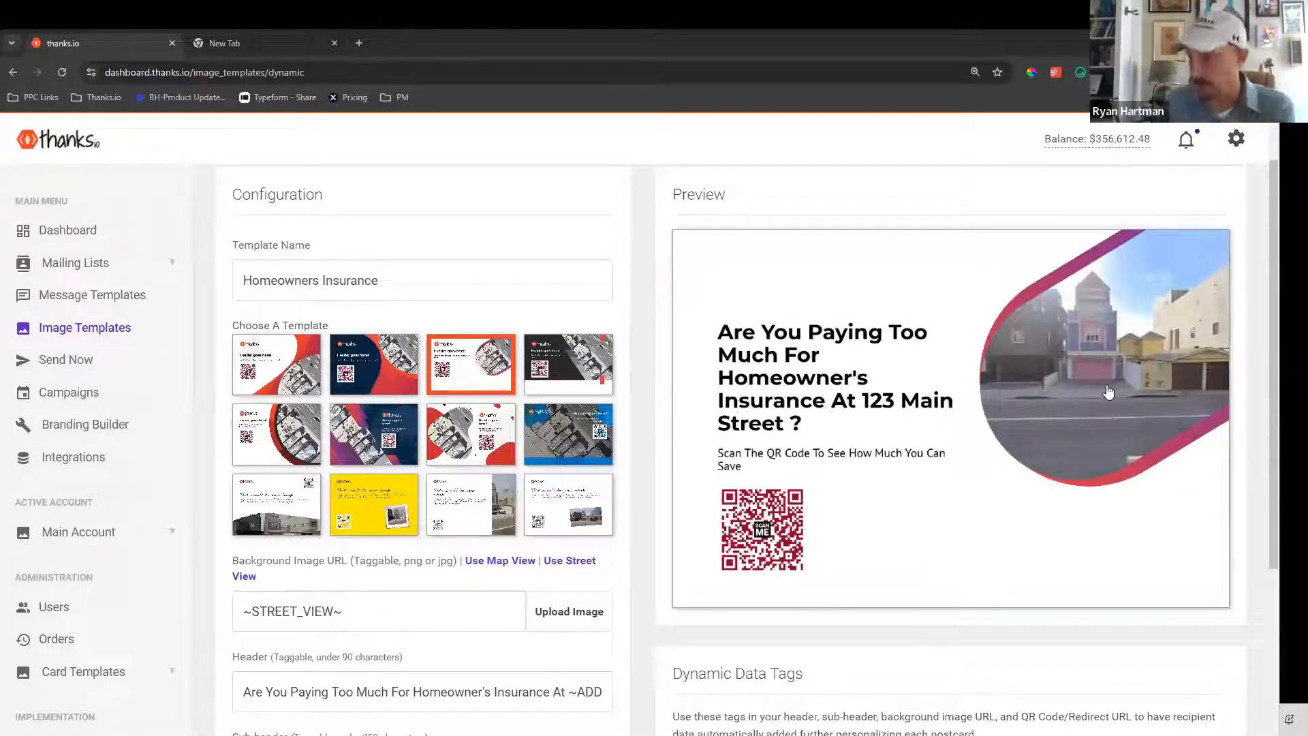
scroll(1095, 395, down, 4)
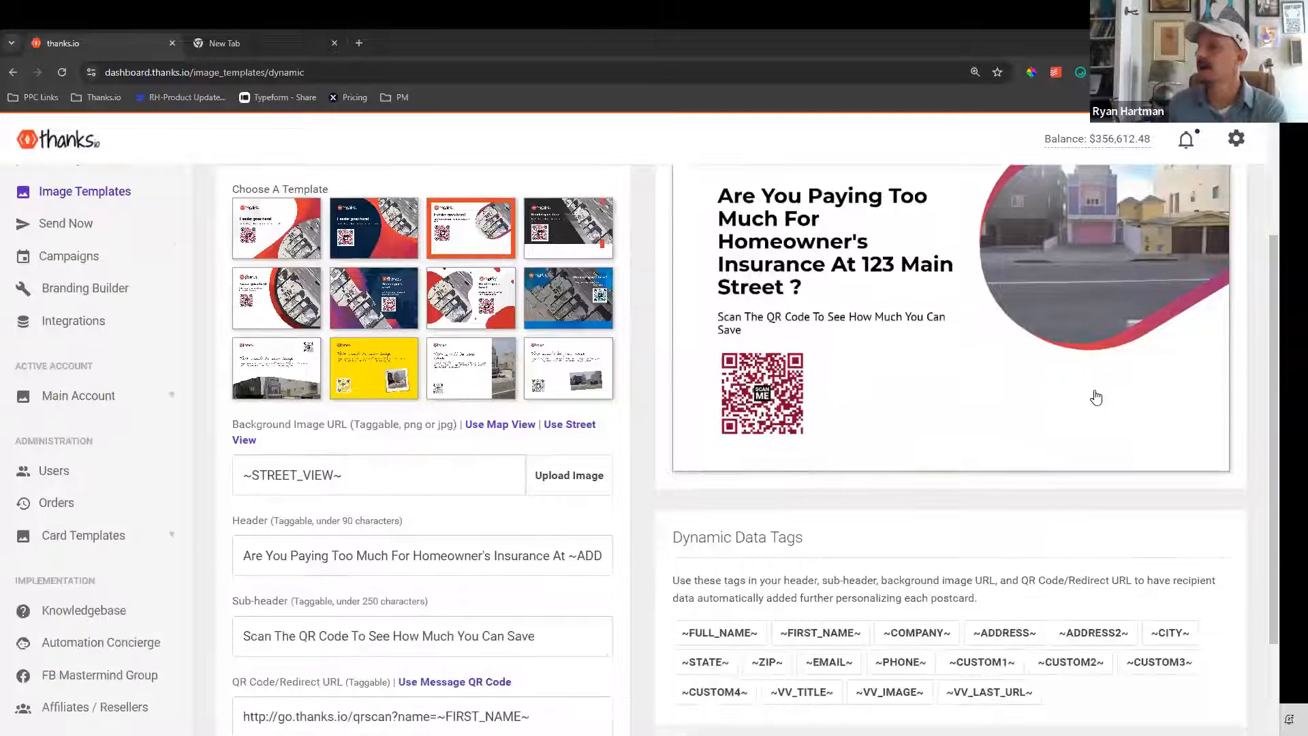
scroll(869, 368, down, 1)
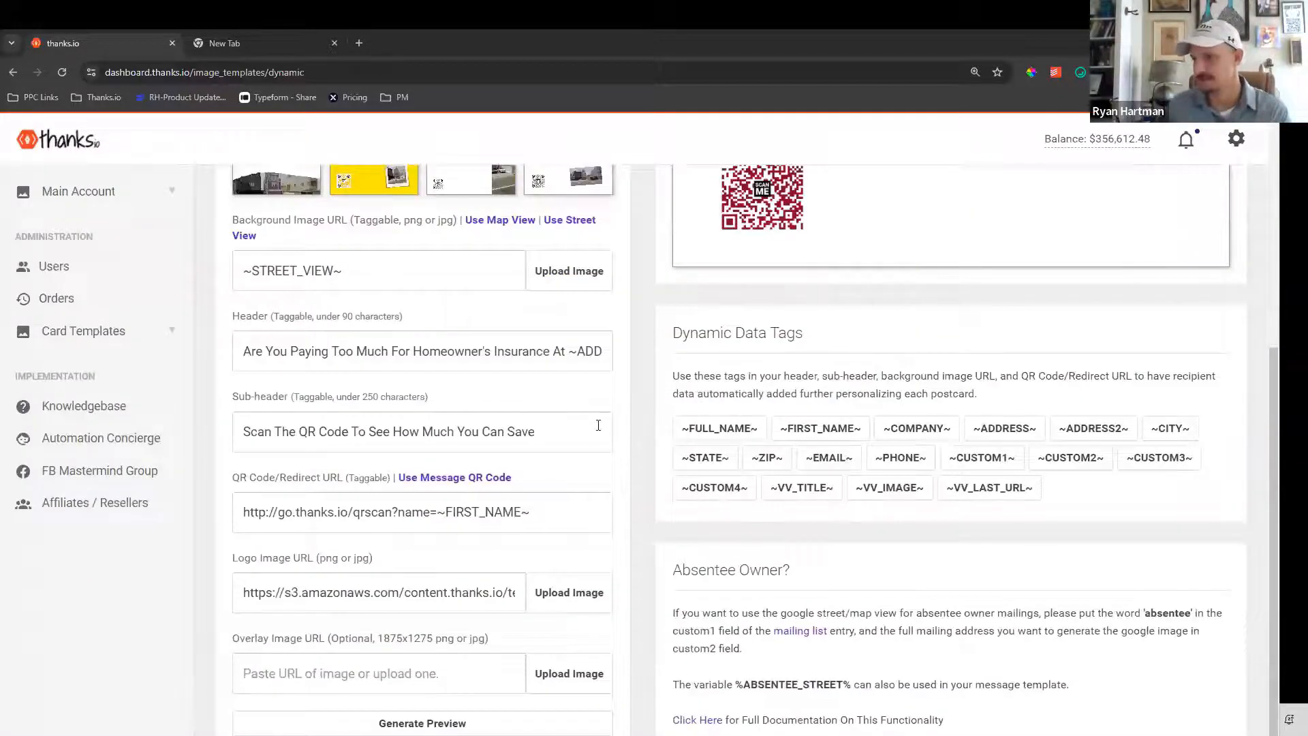
scroll(714, 562, up, 6)
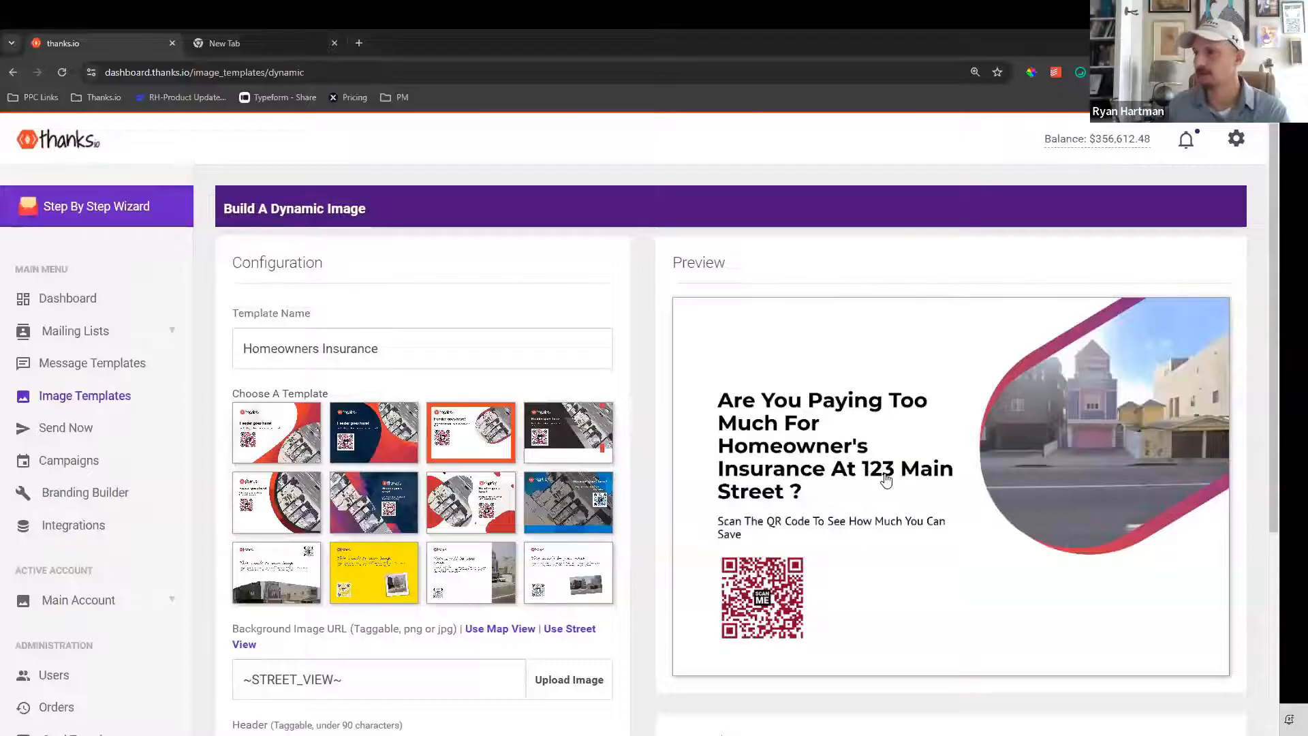
scroll(884, 477, down, 10)
scroll(881, 475, up, 10)
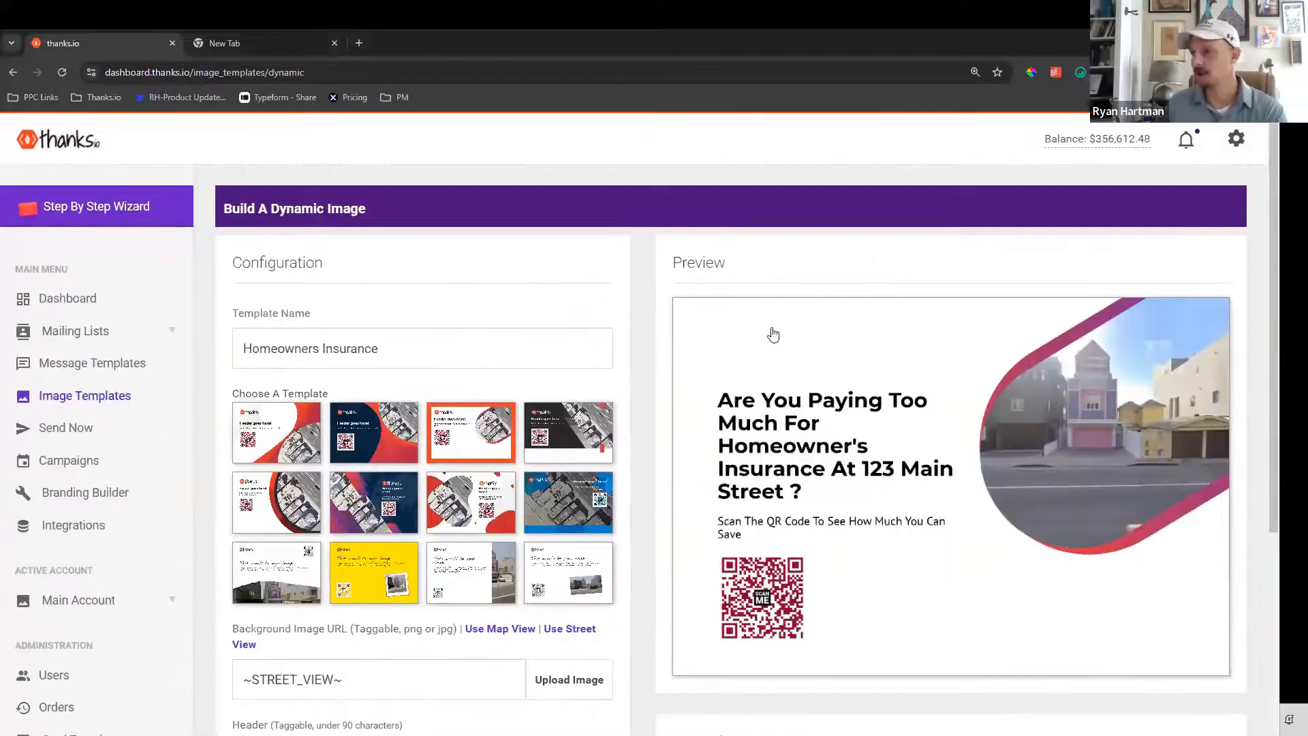
scroll(773, 333, down, 8)
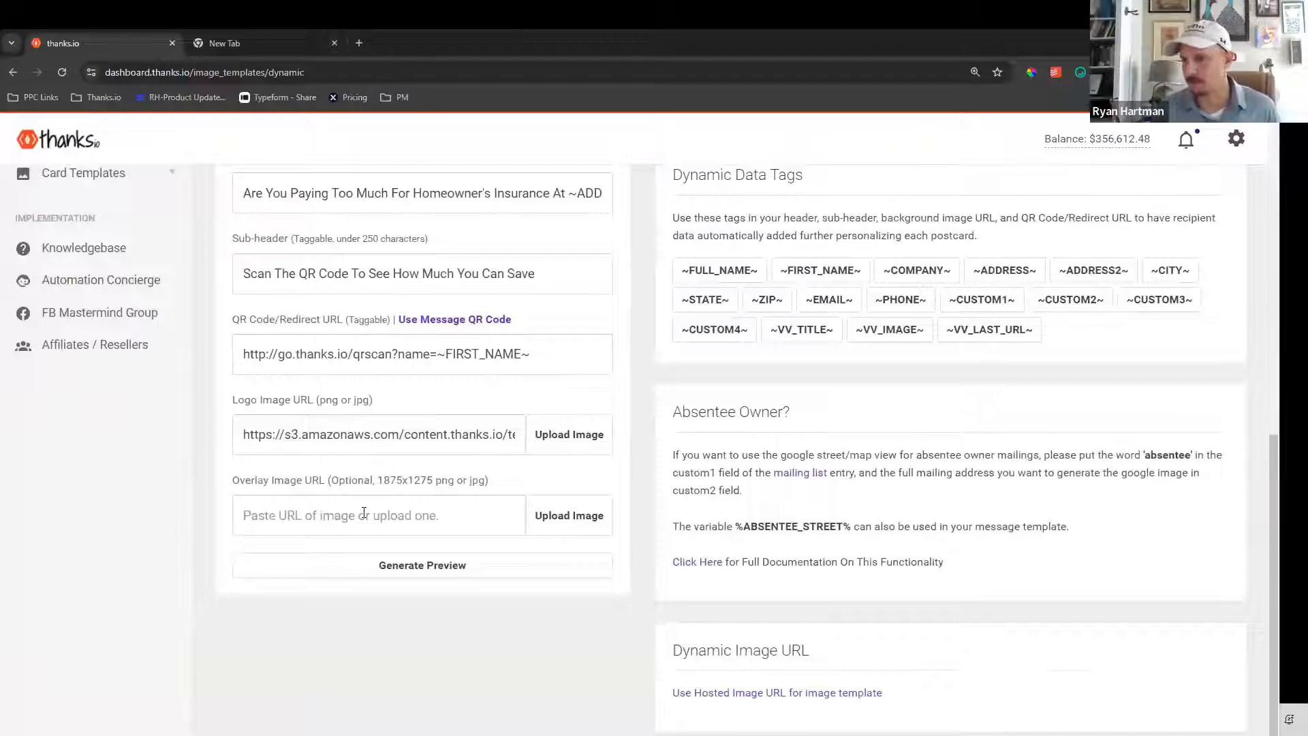
Capture the thanks.io logo in the dashboard header as a screenshot and save it
scroll(467, 441, up, 7)
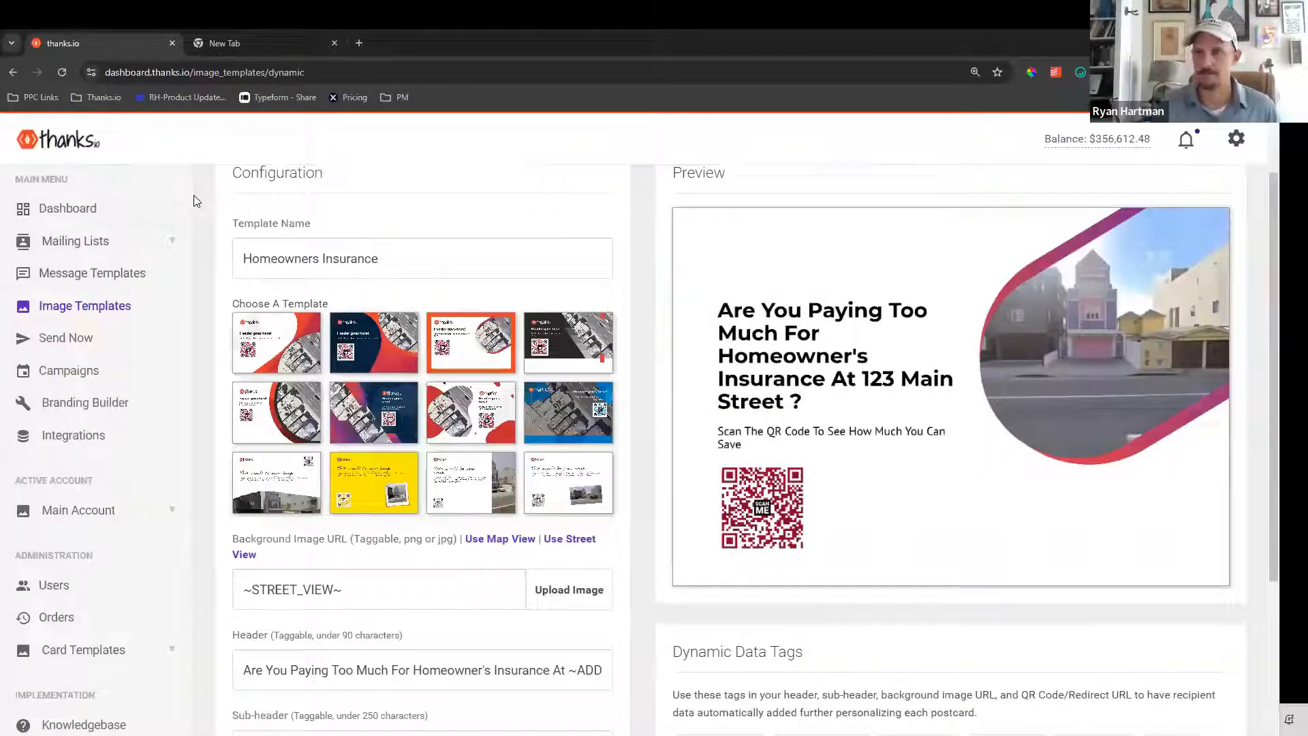
key(Print)
drag(3, 126, 119, 156)
key(ctrl+s)
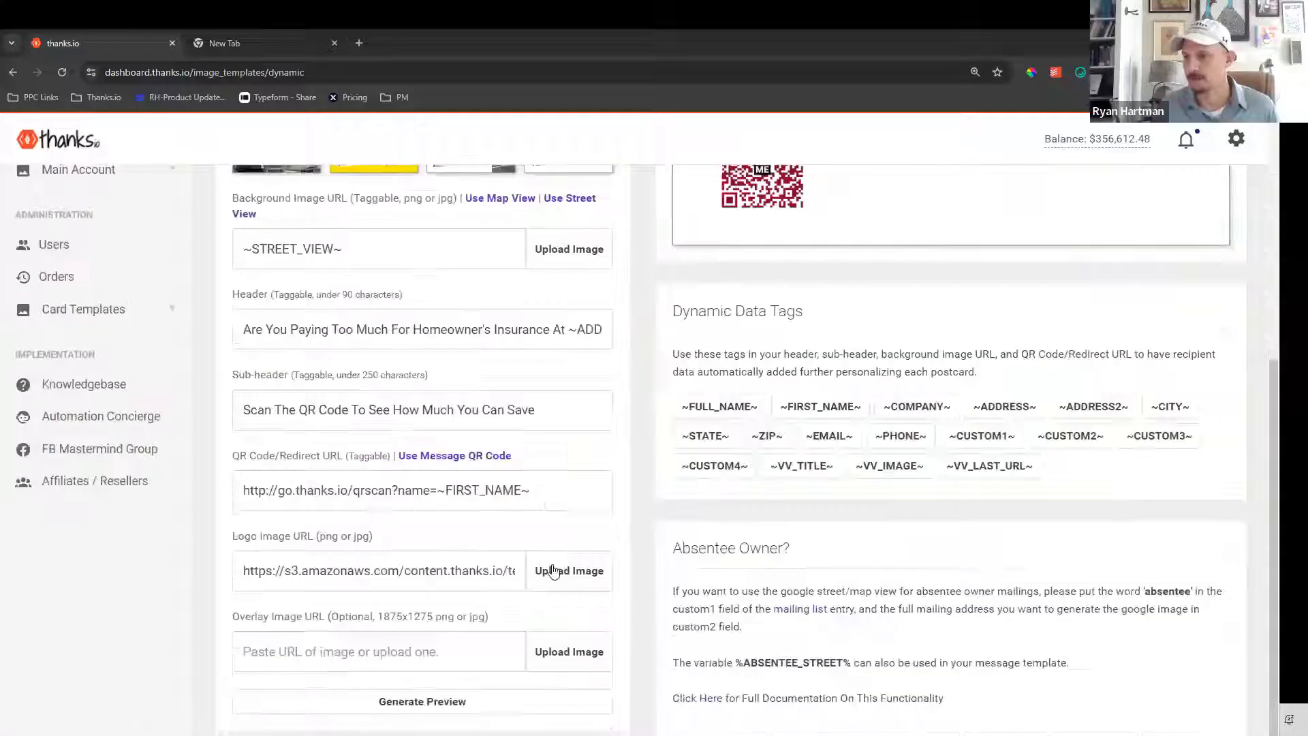
Upload Screenshot_43 from the Desktop as the logo image and regenerate the preview
click(552, 571)
click(145, 168)
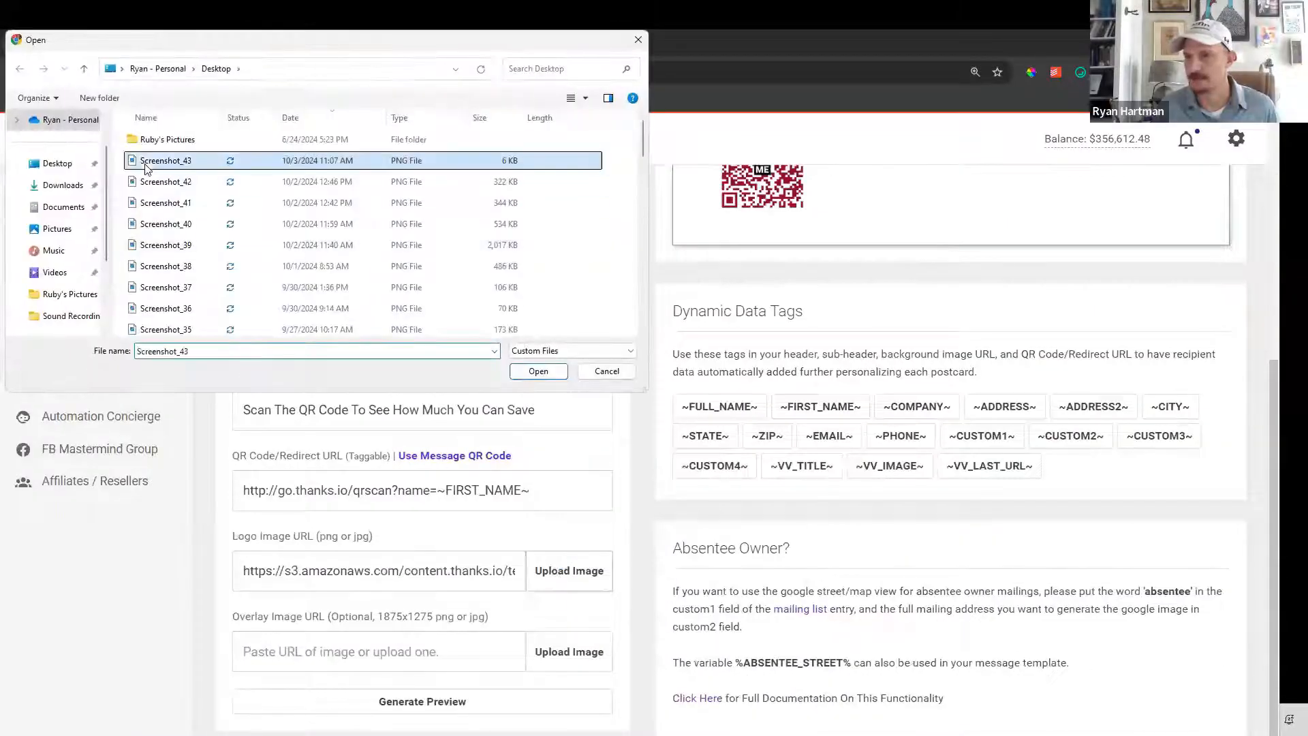
double_click(145, 168)
scroll(545, 518, down, 2)
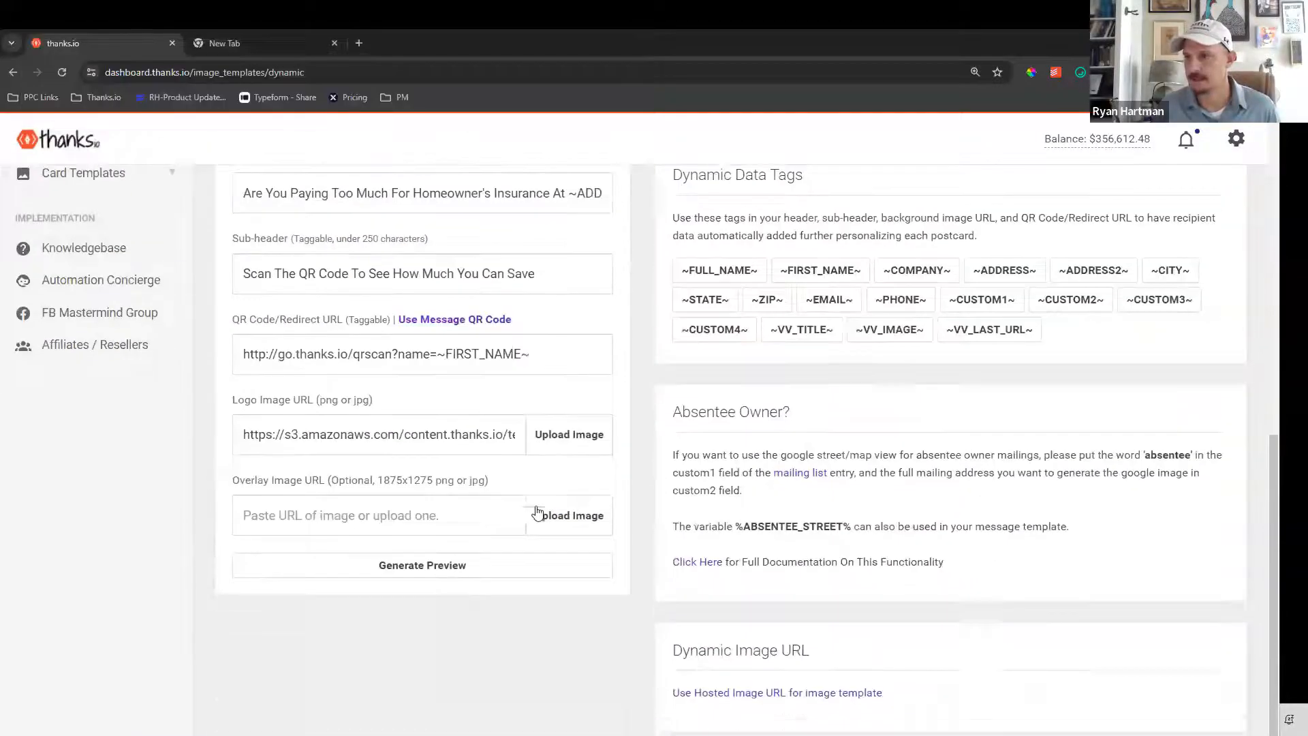
click(475, 568)
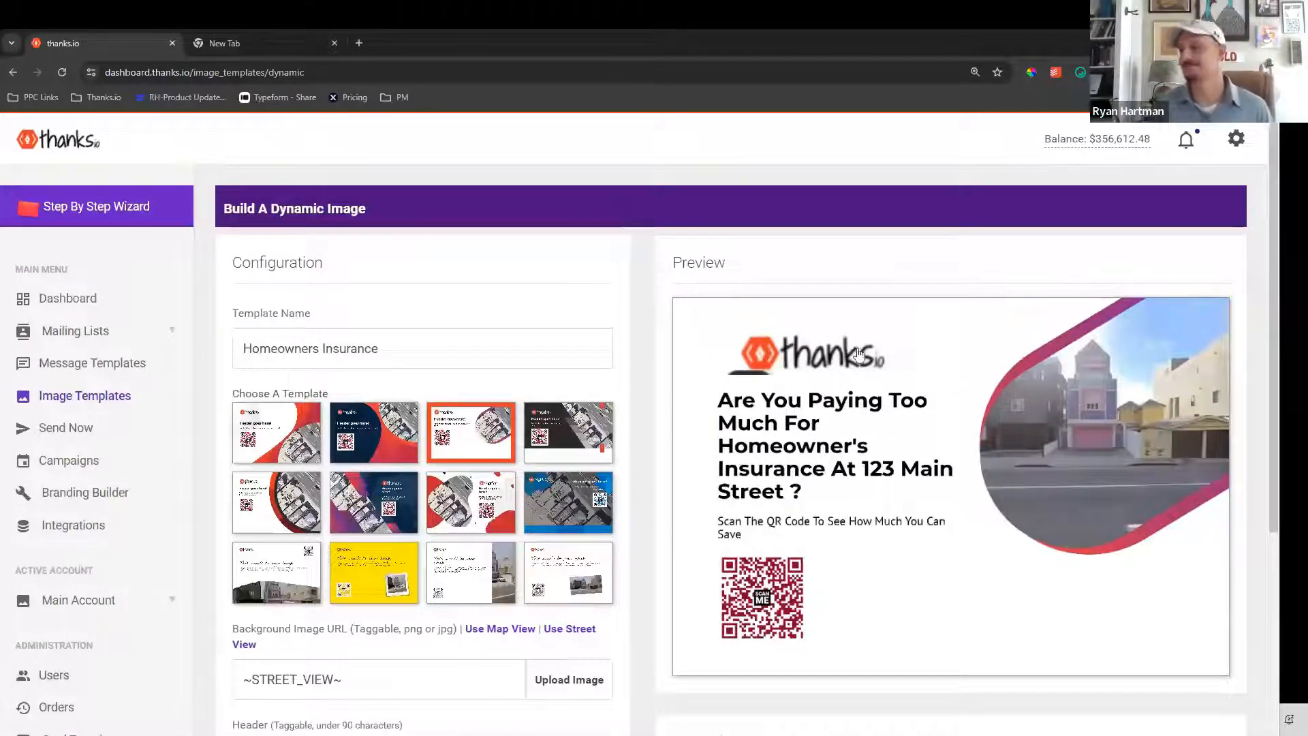
Choose the dark template with the diagonal photo, fourth in the first row, and generate its preview
scroll(857, 436, down, 3)
scroll(906, 457, up, 3)
scroll(953, 399, down, 8)
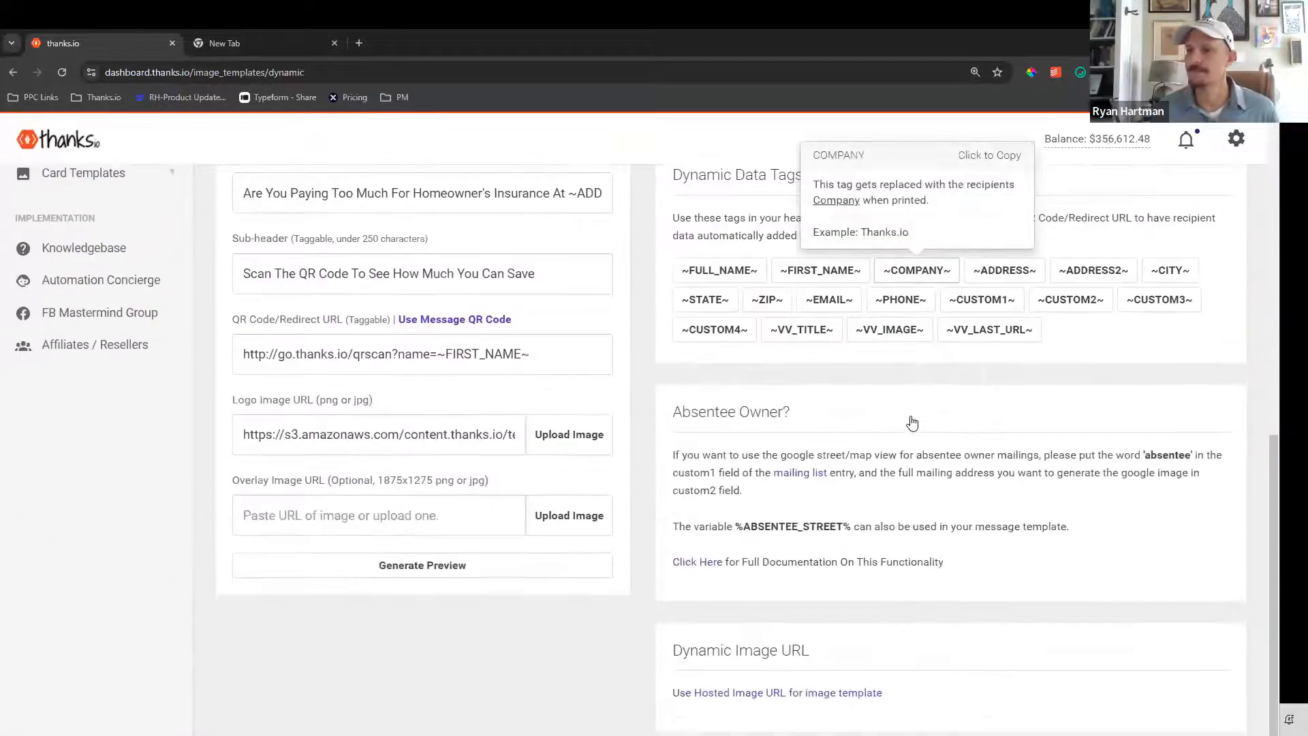
scroll(888, 424, up, 8)
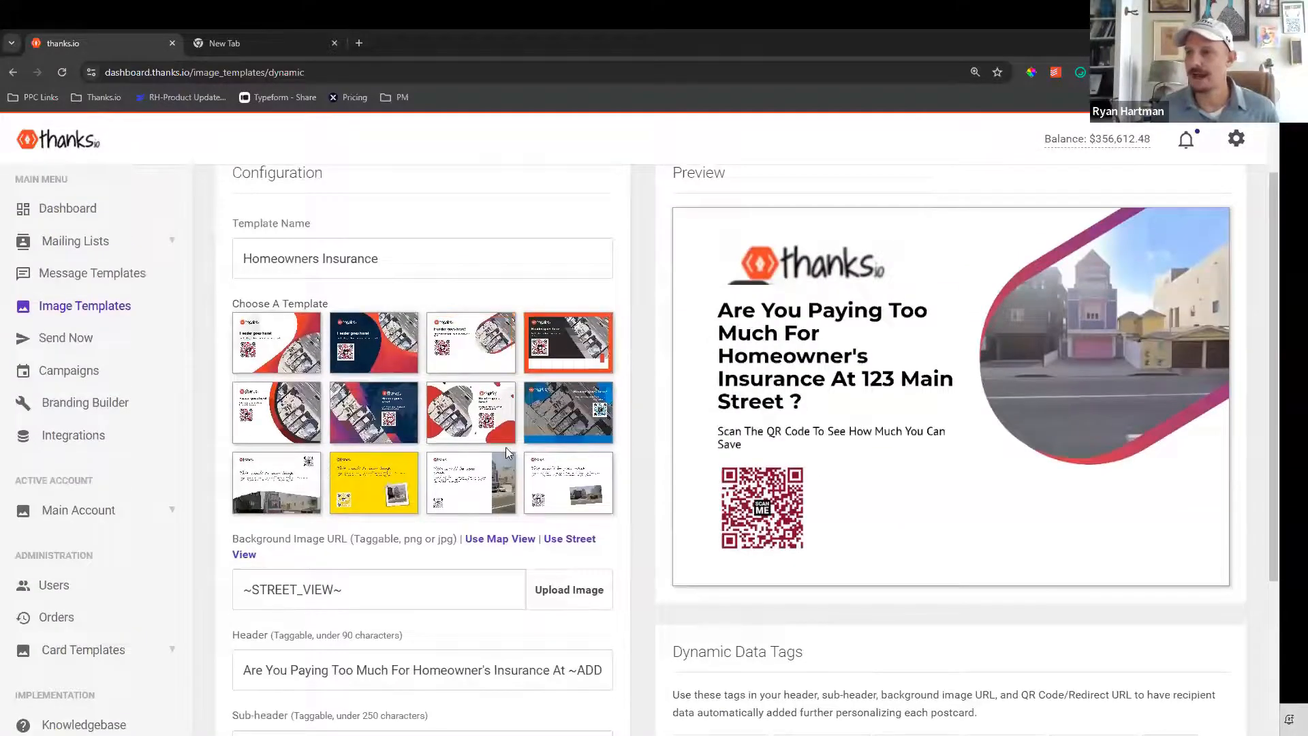
scroll(505, 450, down, 6)
scroll(506, 449, down, 2)
click(444, 566)
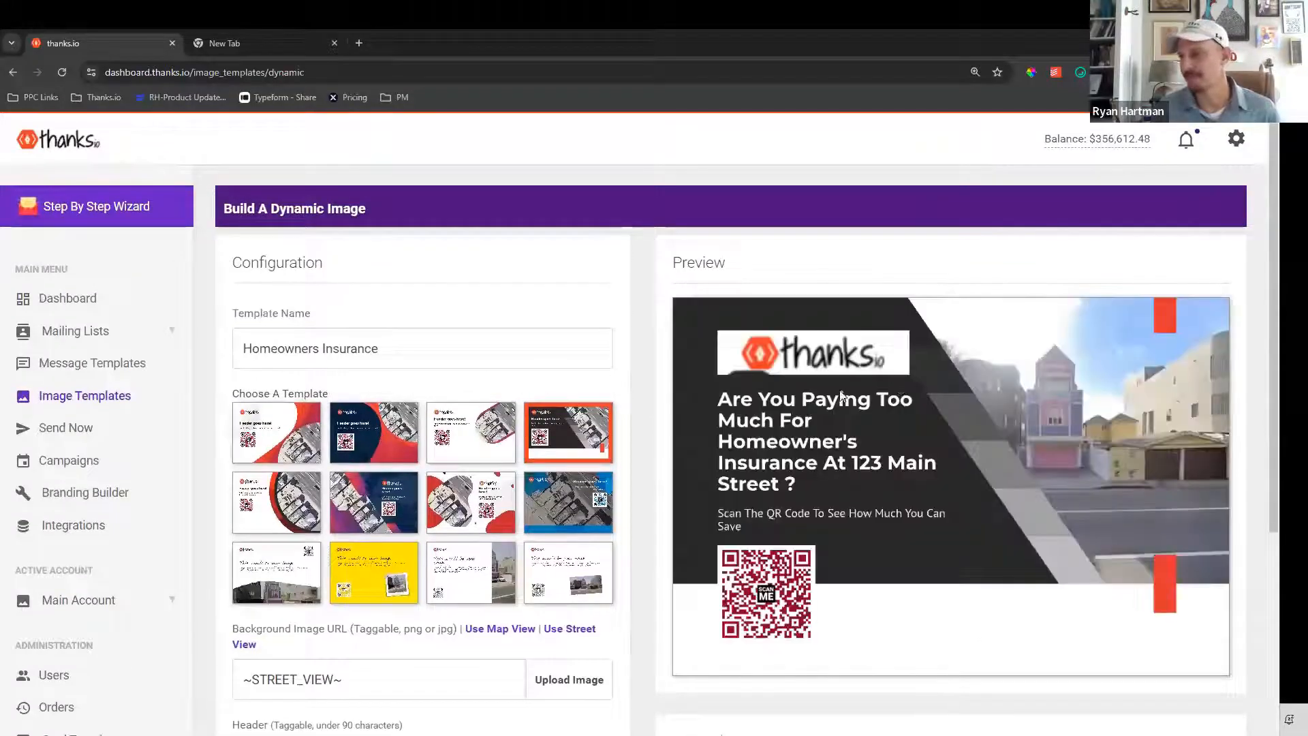
Choose the white and red template, third in the second row, and generate its preview
click(533, 515)
scroll(447, 663, down, 7)
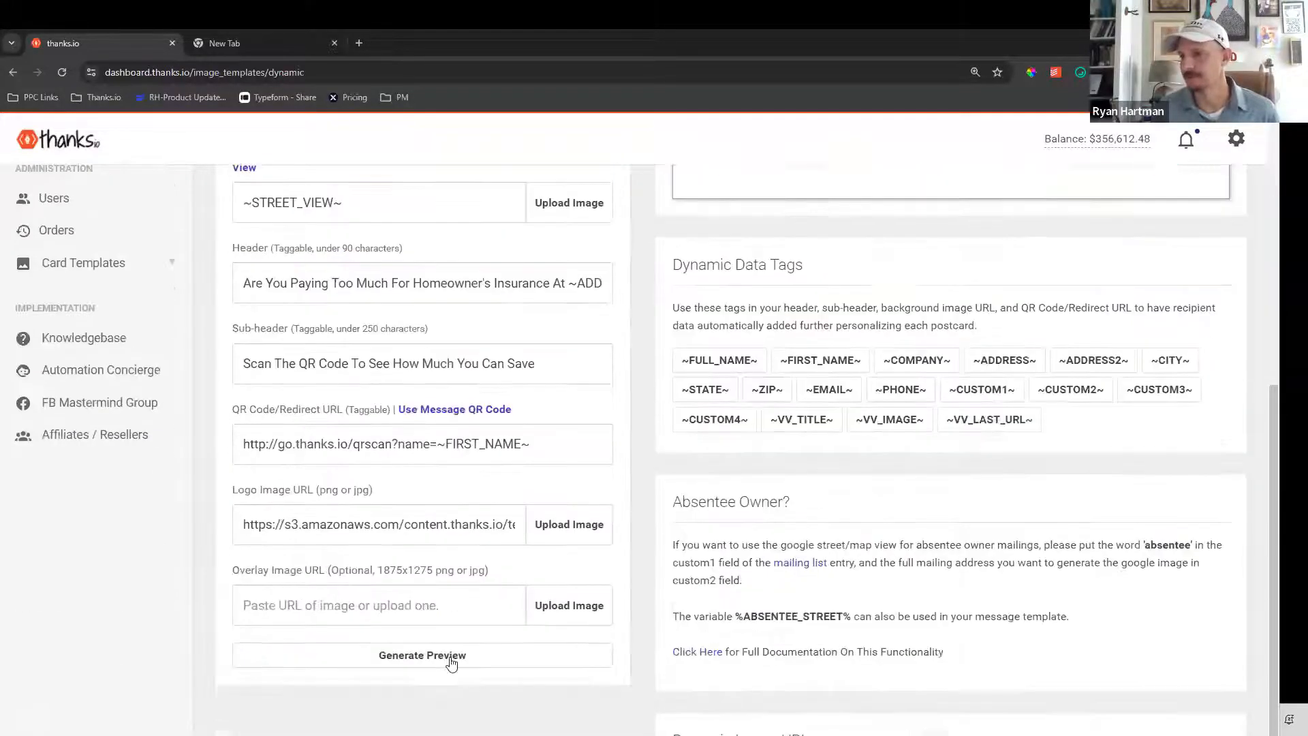
scroll(577, 498, up, 4)
scroll(750, 458, up, 3)
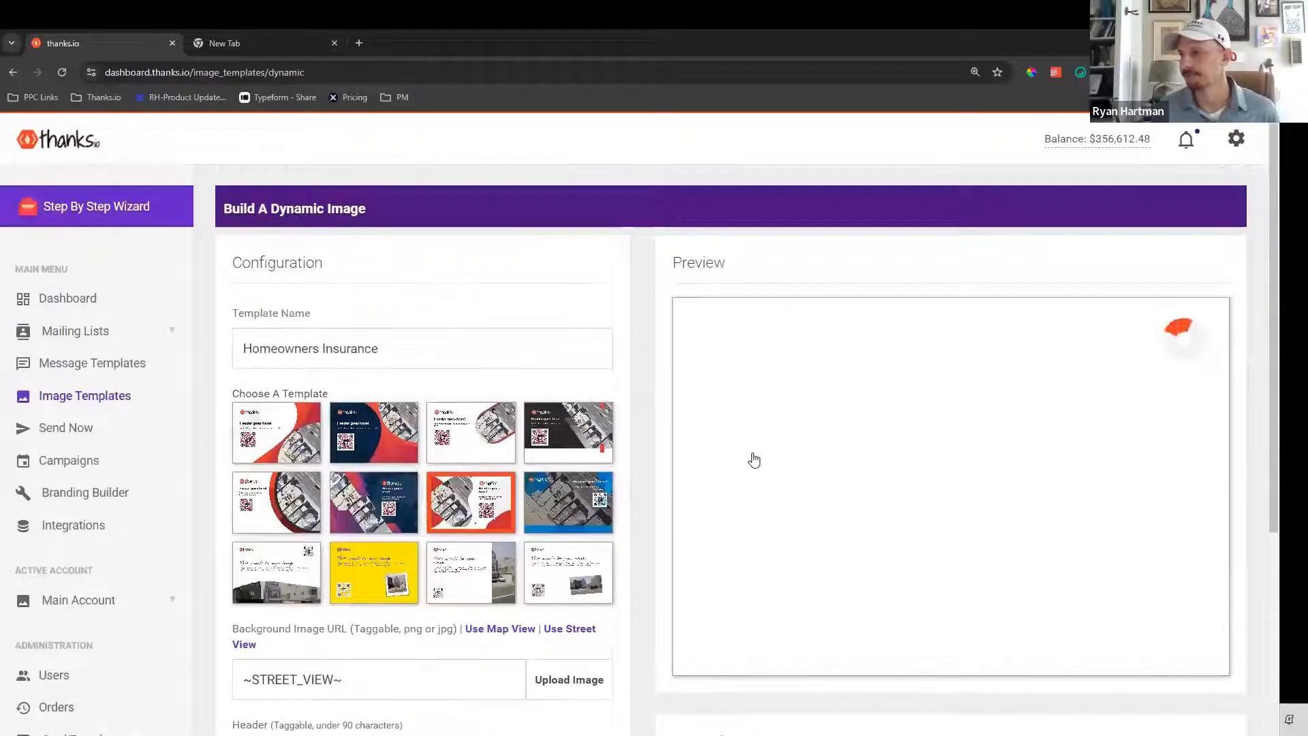
scroll(753, 459, down, 3)
scroll(753, 460, down, 5)
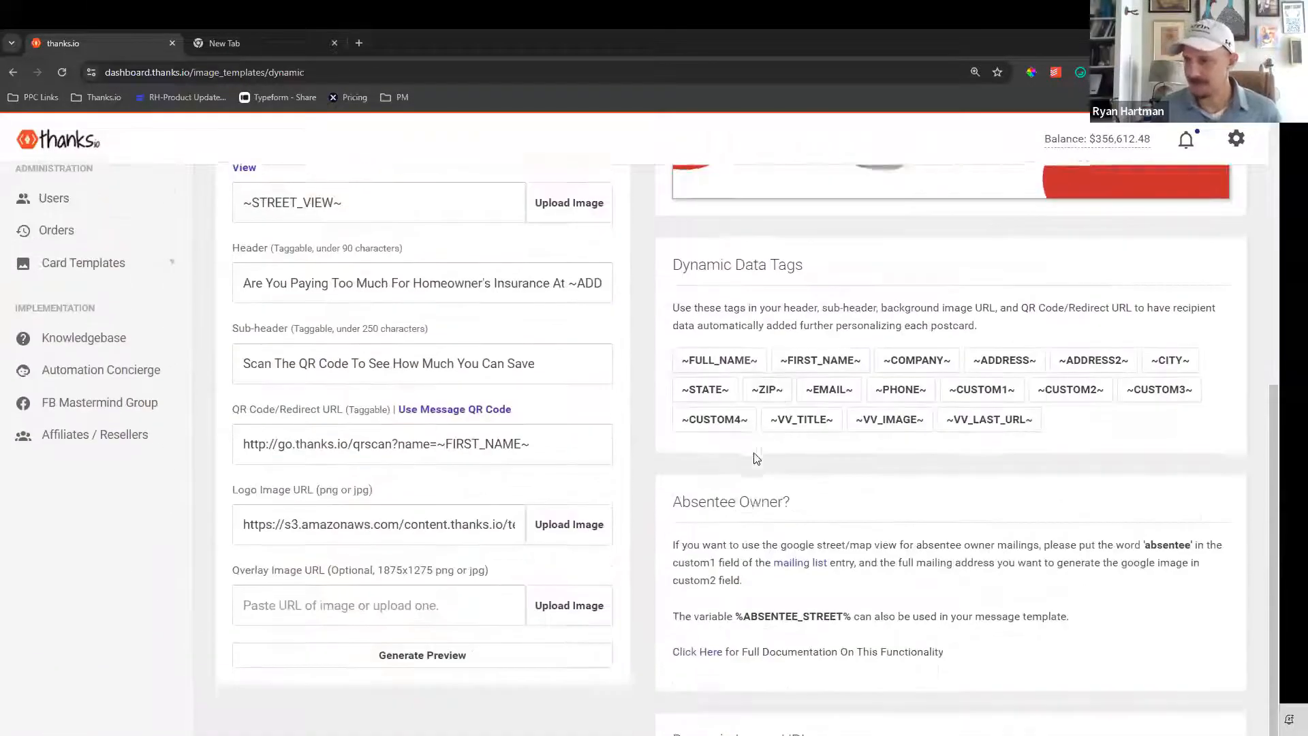
Examine the optional overlay image setting, the postcard preview and the dynamic data tags
drag(239, 483, 505, 479)
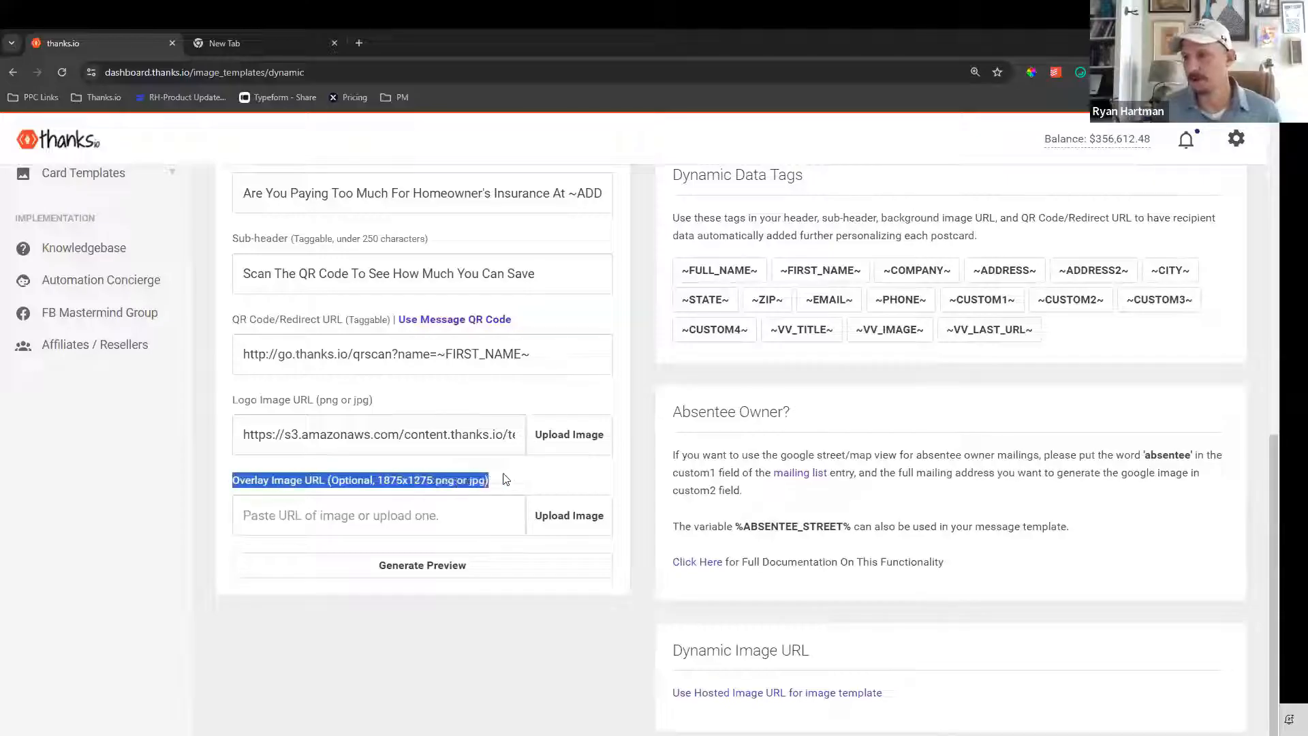
scroll(633, 450, up, 8)
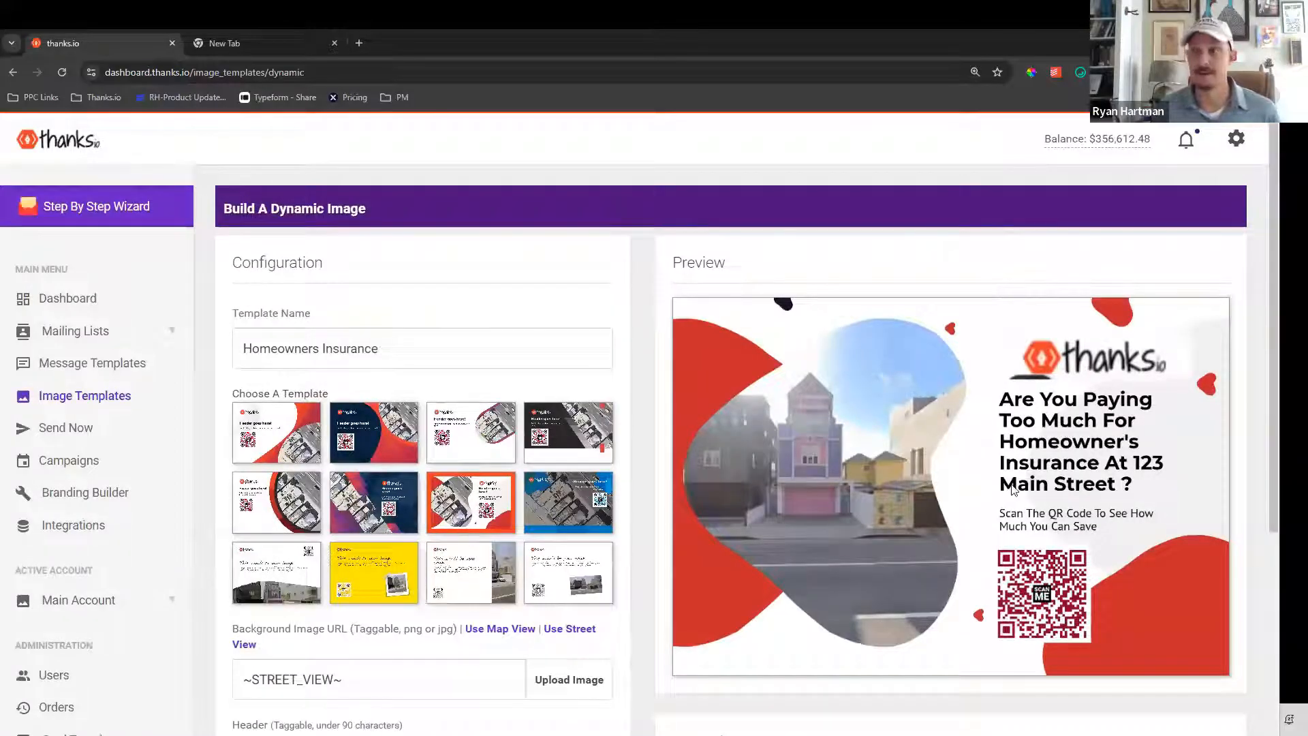
scroll(818, 382, down, 3)
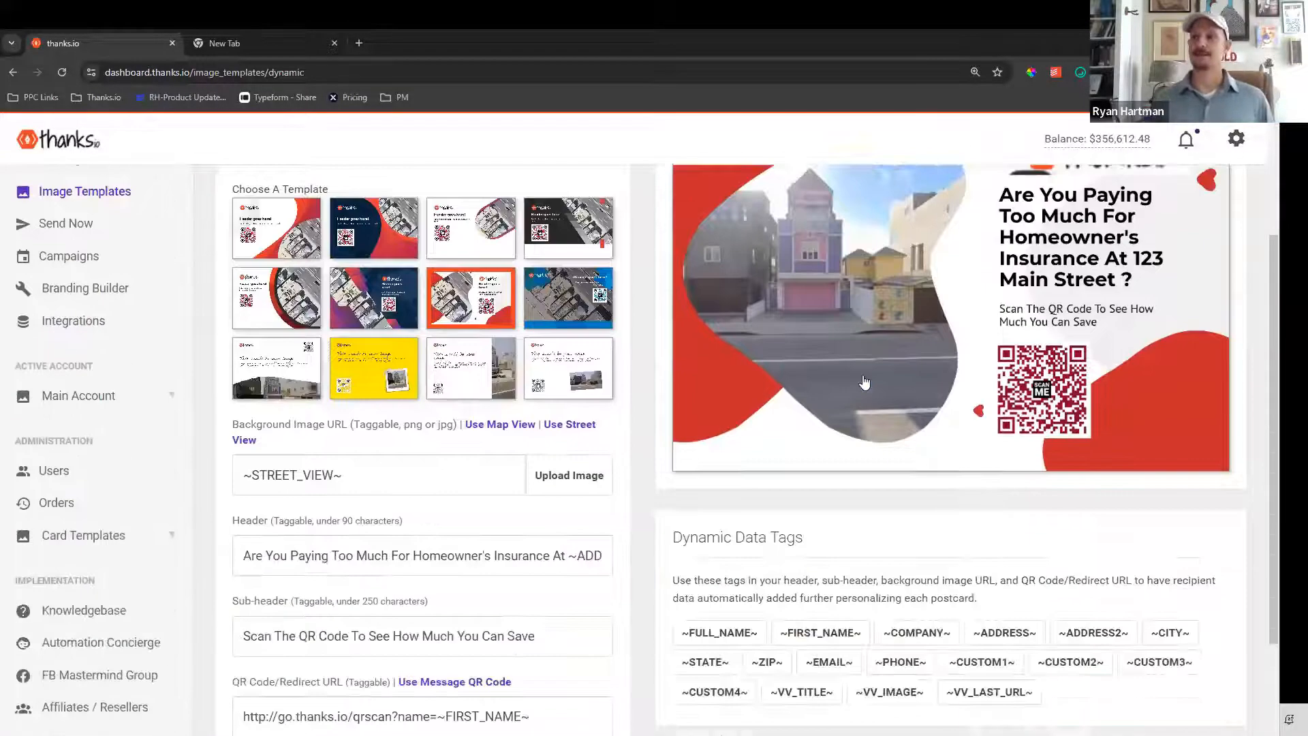
scroll(863, 381, up, 2)
scroll(864, 381, up, 2)
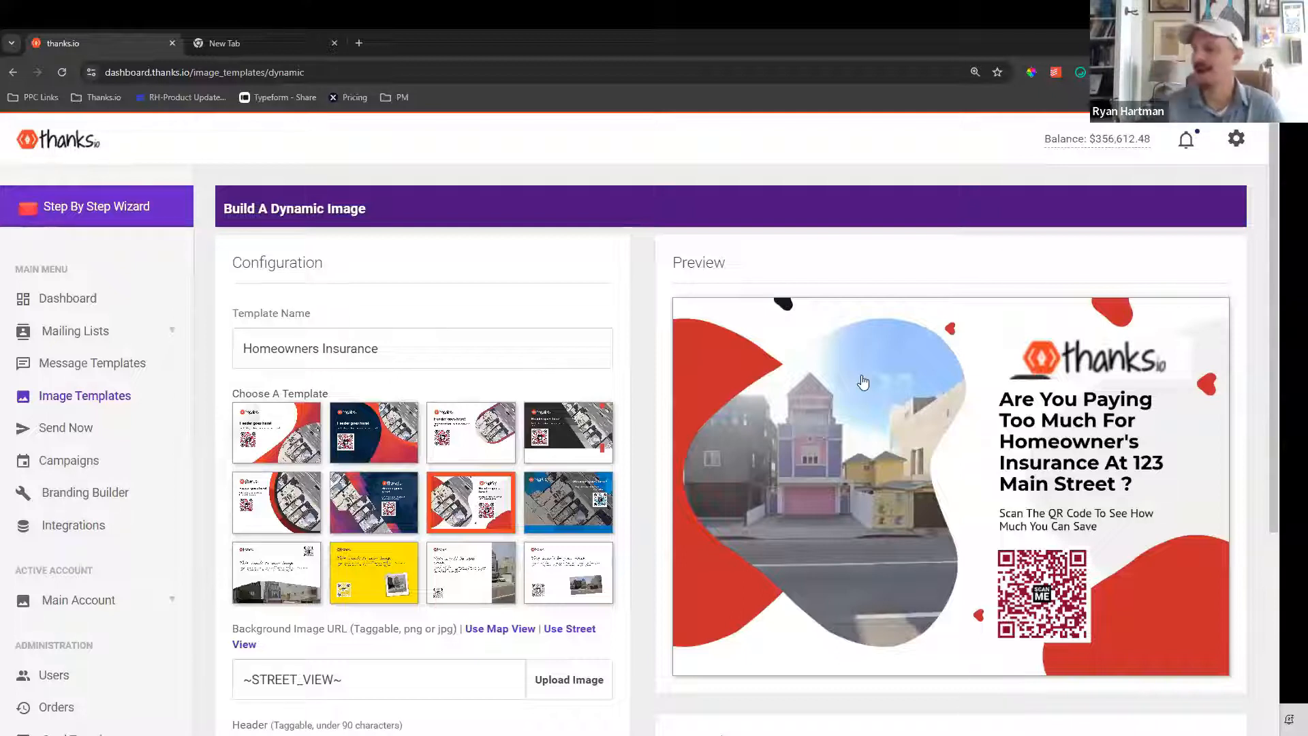
scroll(863, 383, down, 2)
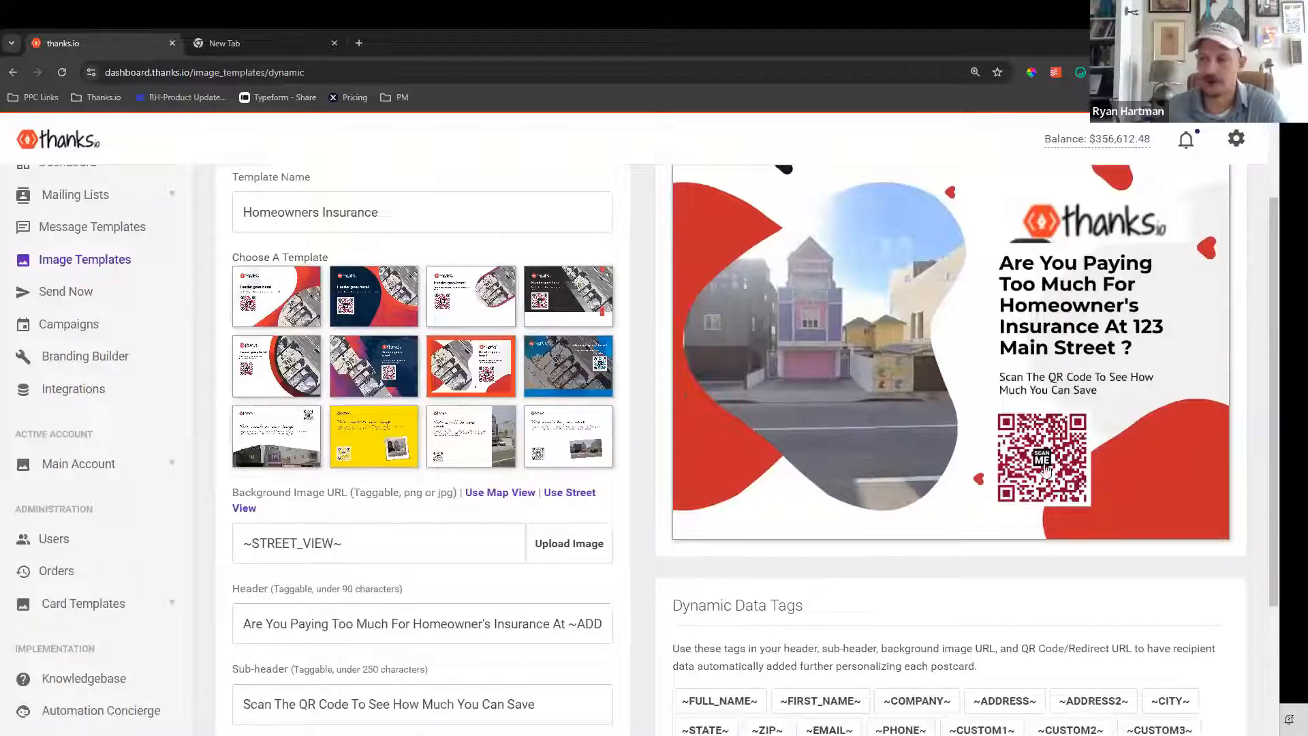
scroll(883, 365, down, 4)
scroll(885, 366, up, 3)
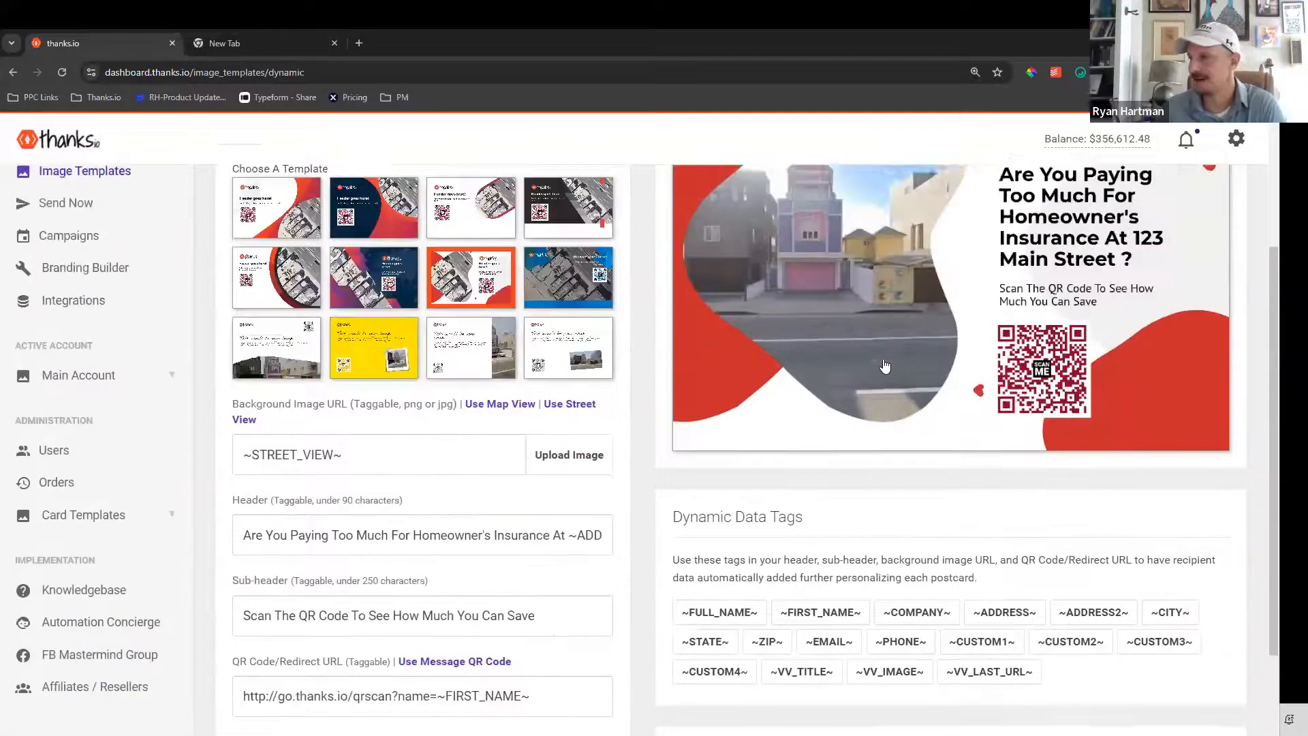
scroll(885, 366, down, 5)
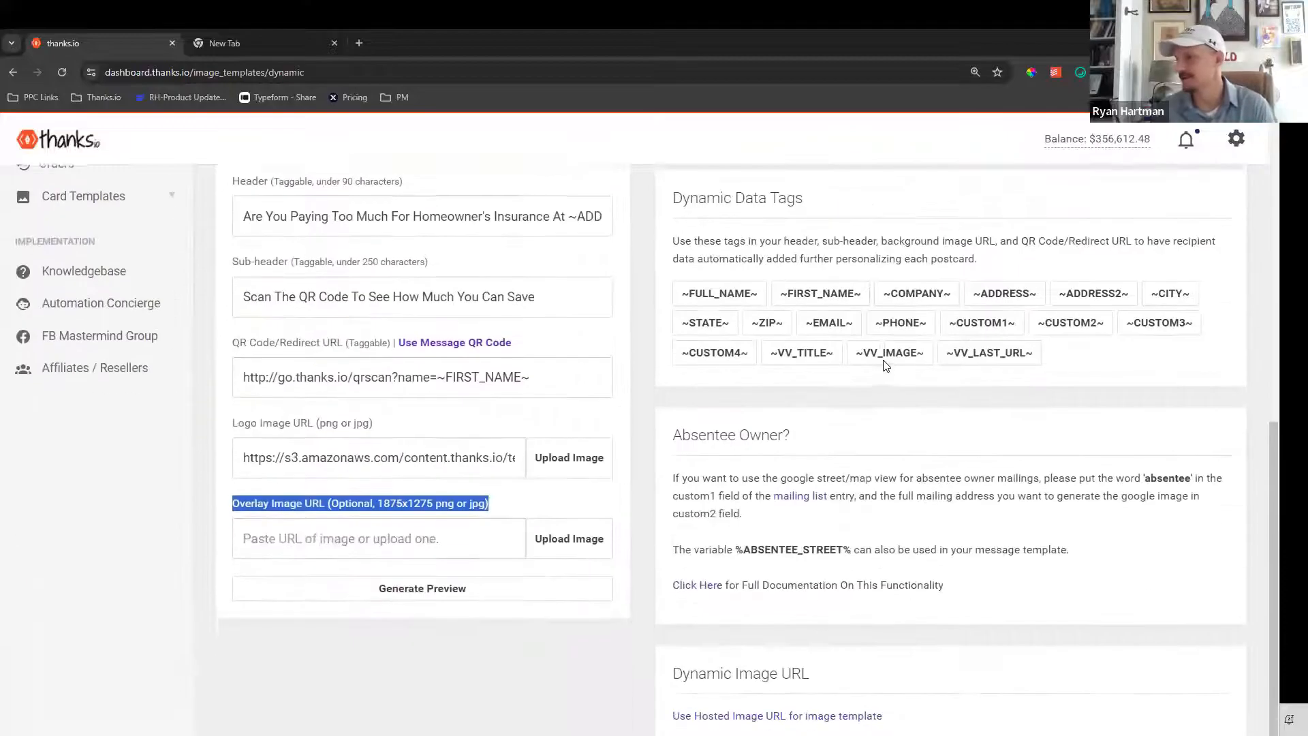
Choose the white template with the rounded corner photo, third in the first row, and generate its preview
scroll(884, 366, up, 7)
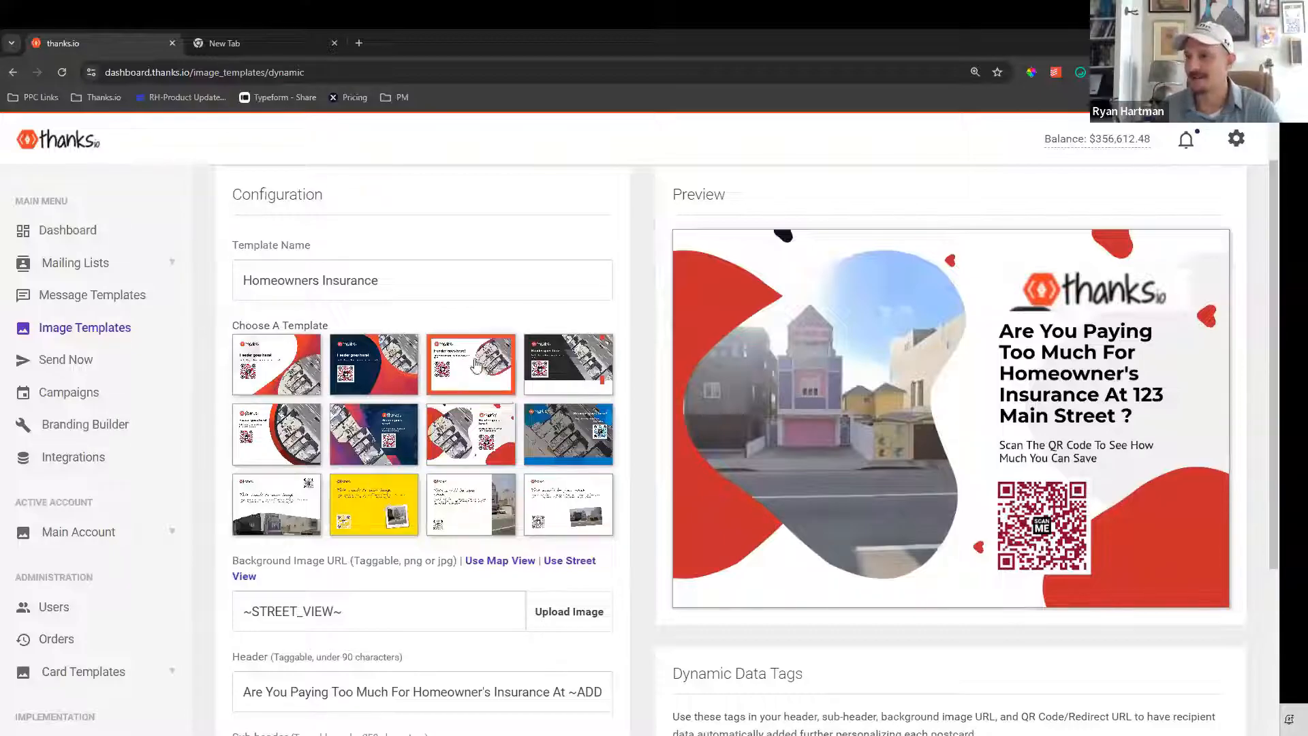
scroll(479, 402, down, 6)
click(434, 565)
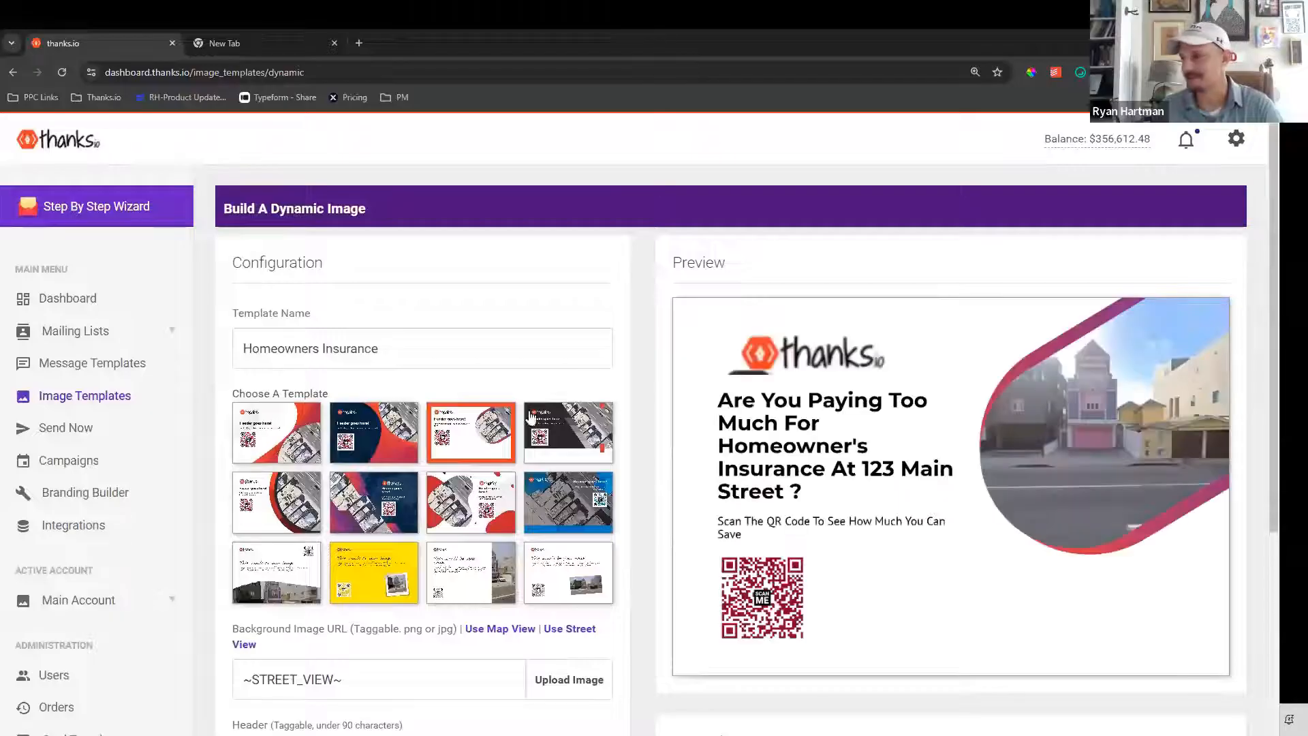
click(371, 575)
scroll(383, 572, down, 2)
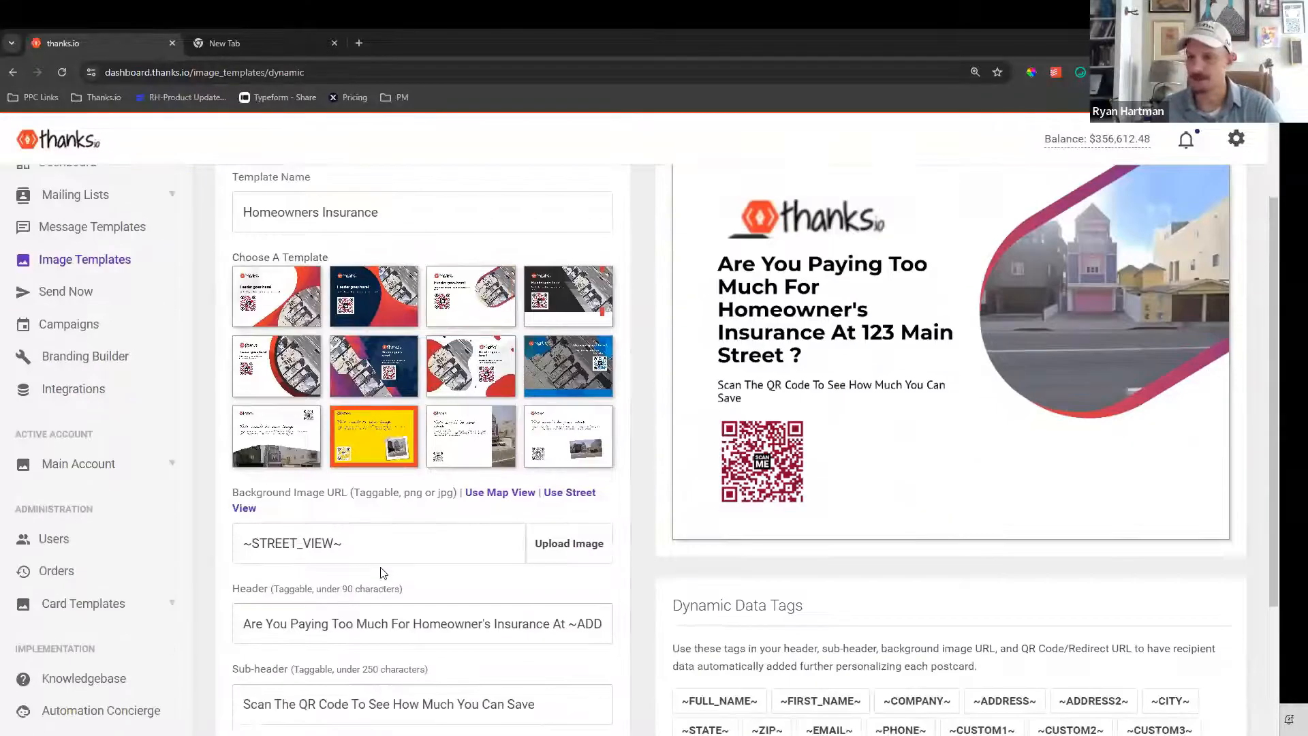
scroll(389, 533, up, 2)
click(463, 442)
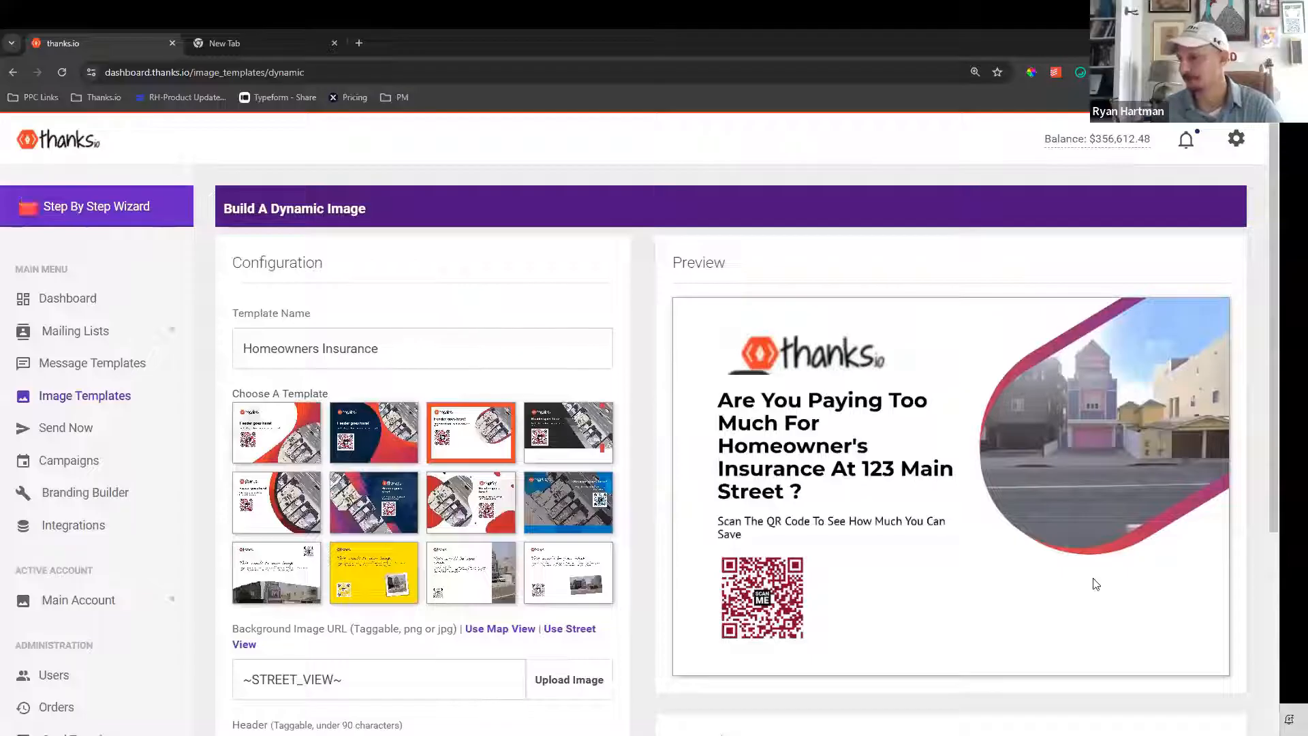
Choose the white handwritten-style template with the small tilted photo, fourth in the third row, and generate its preview
scroll(809, 423, down, 7)
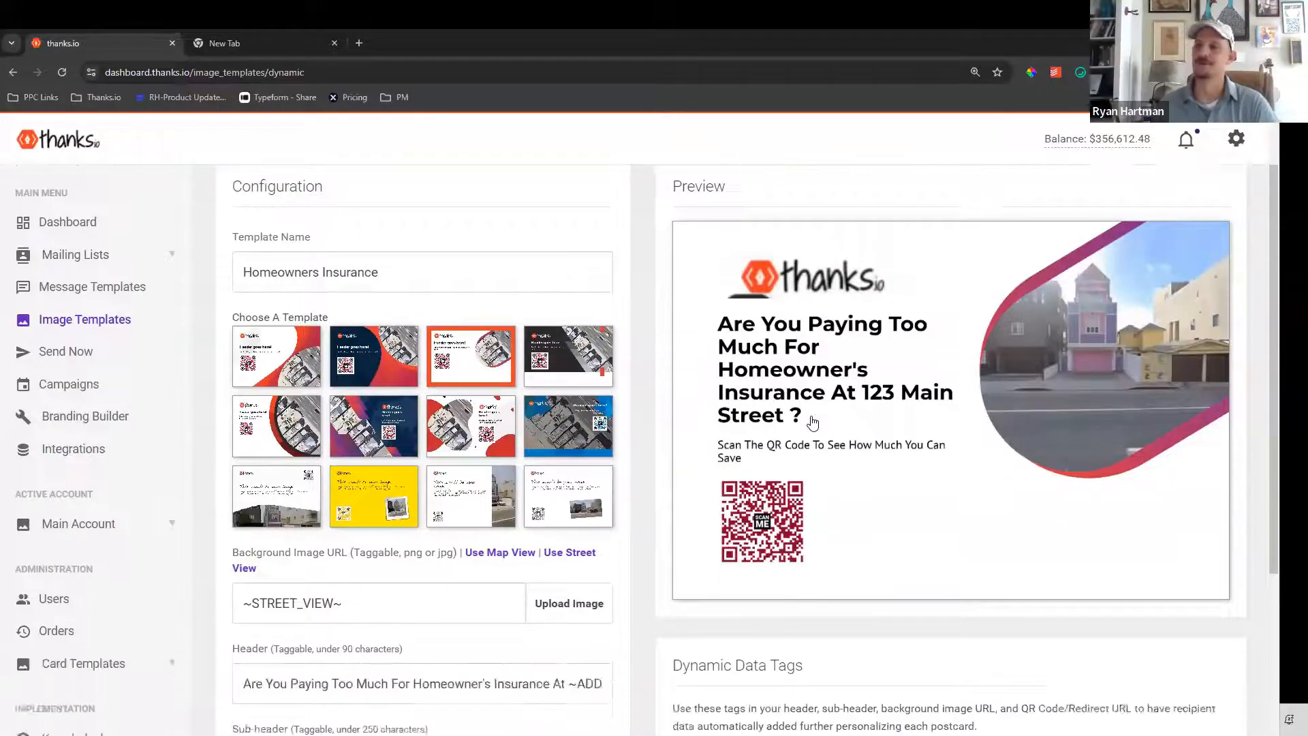
scroll(806, 425, up, 5)
scroll(804, 429, down, 3)
scroll(832, 374, up, 5)
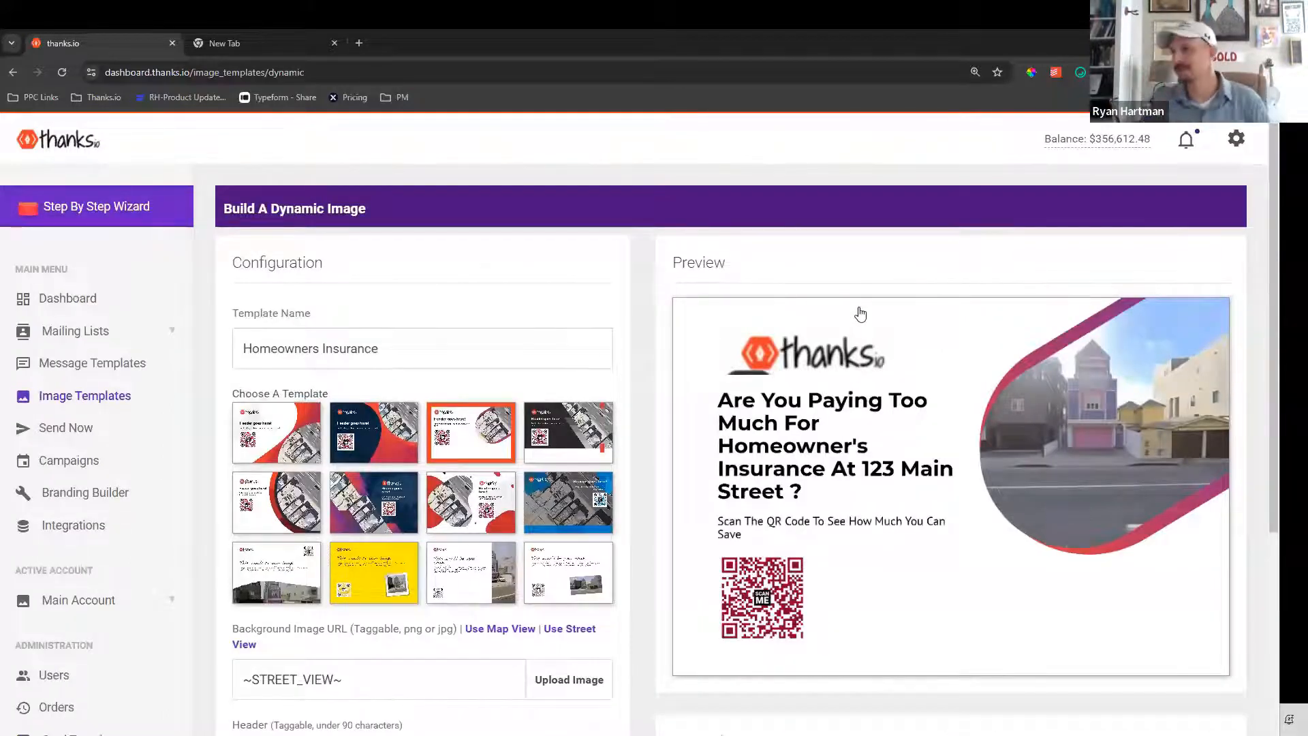
click(583, 567)
scroll(579, 545, down, 8)
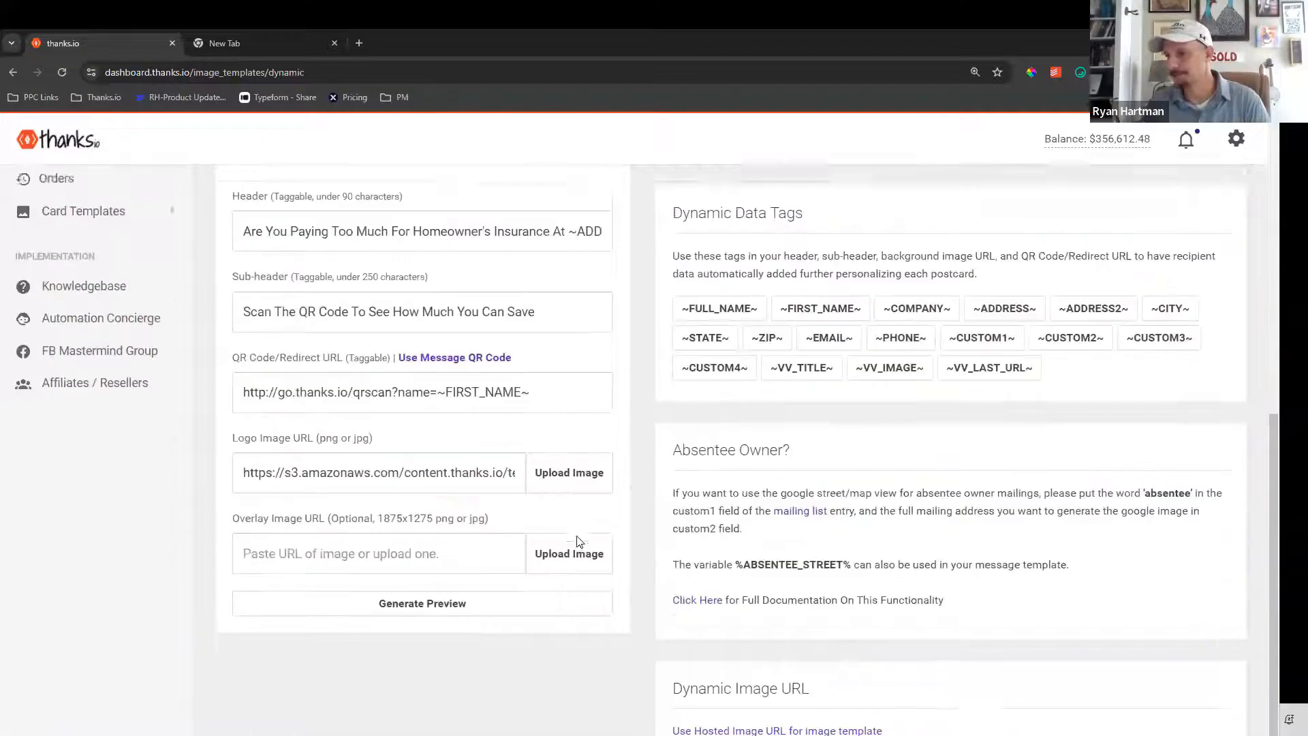
scroll(531, 476, up, 3)
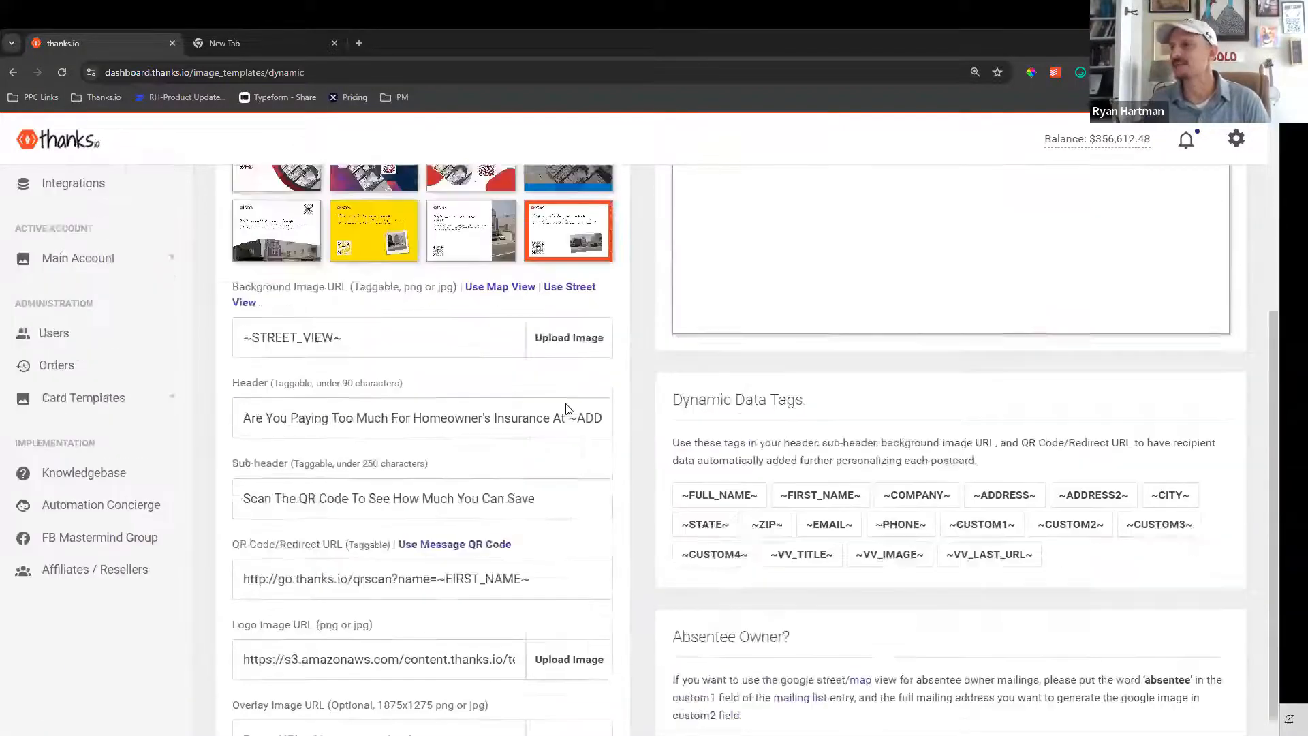
scroll(566, 407, up, 5)
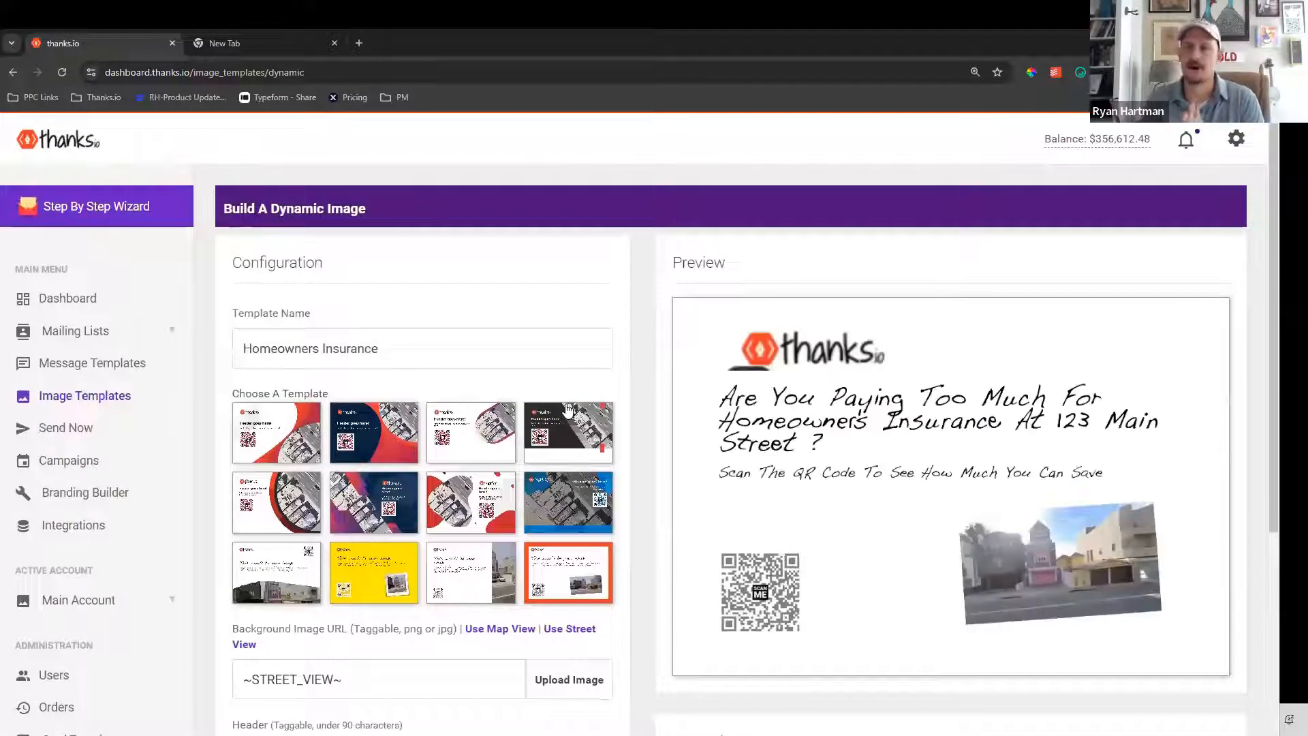
scroll(865, 493, down, 2)
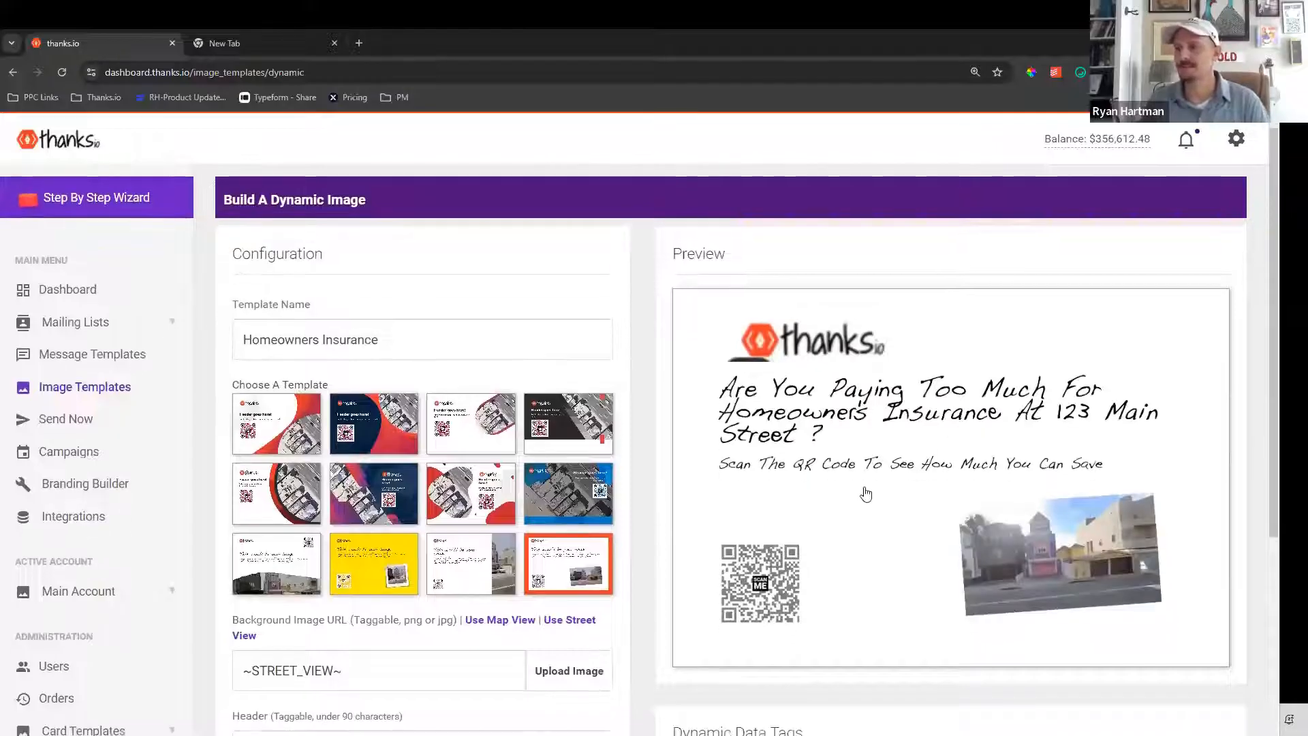
scroll(865, 493, up, 2)
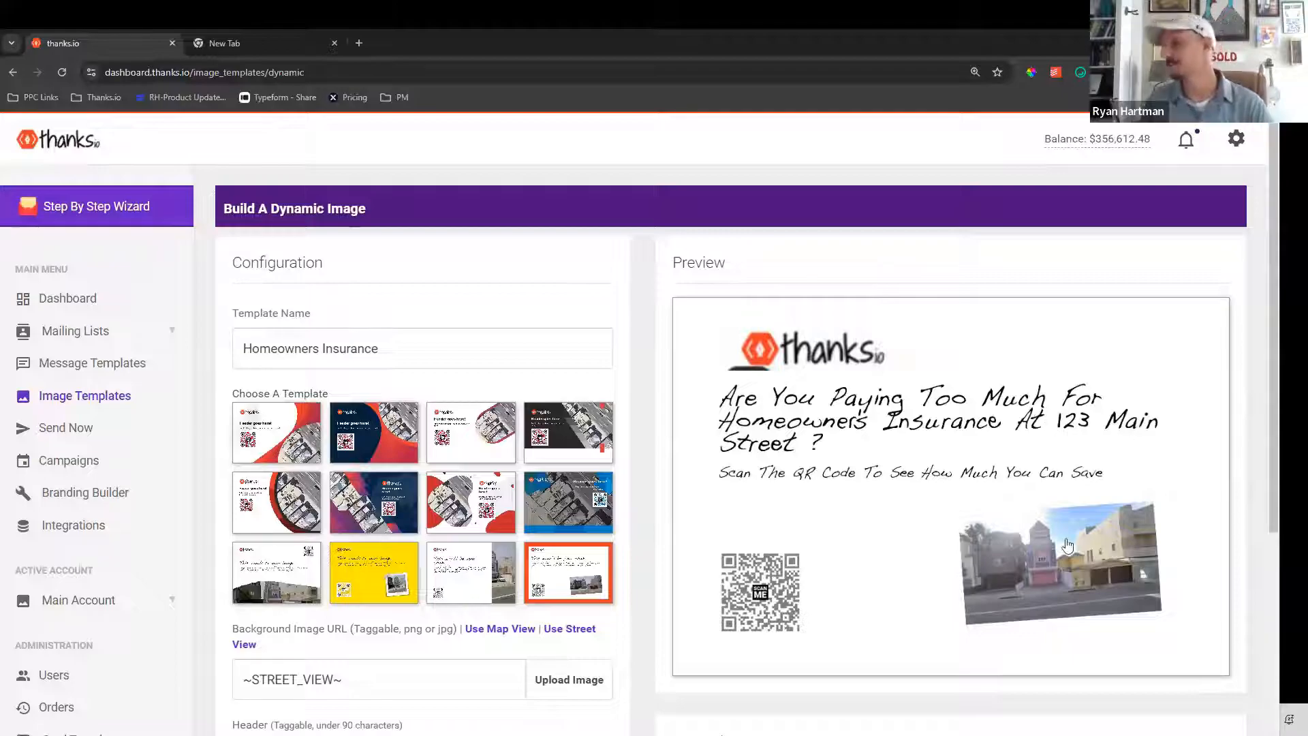
Add the ~FIRST_NAME~ data tag to the header and cut it from the end of the text
scroll(255, 506, down, 5)
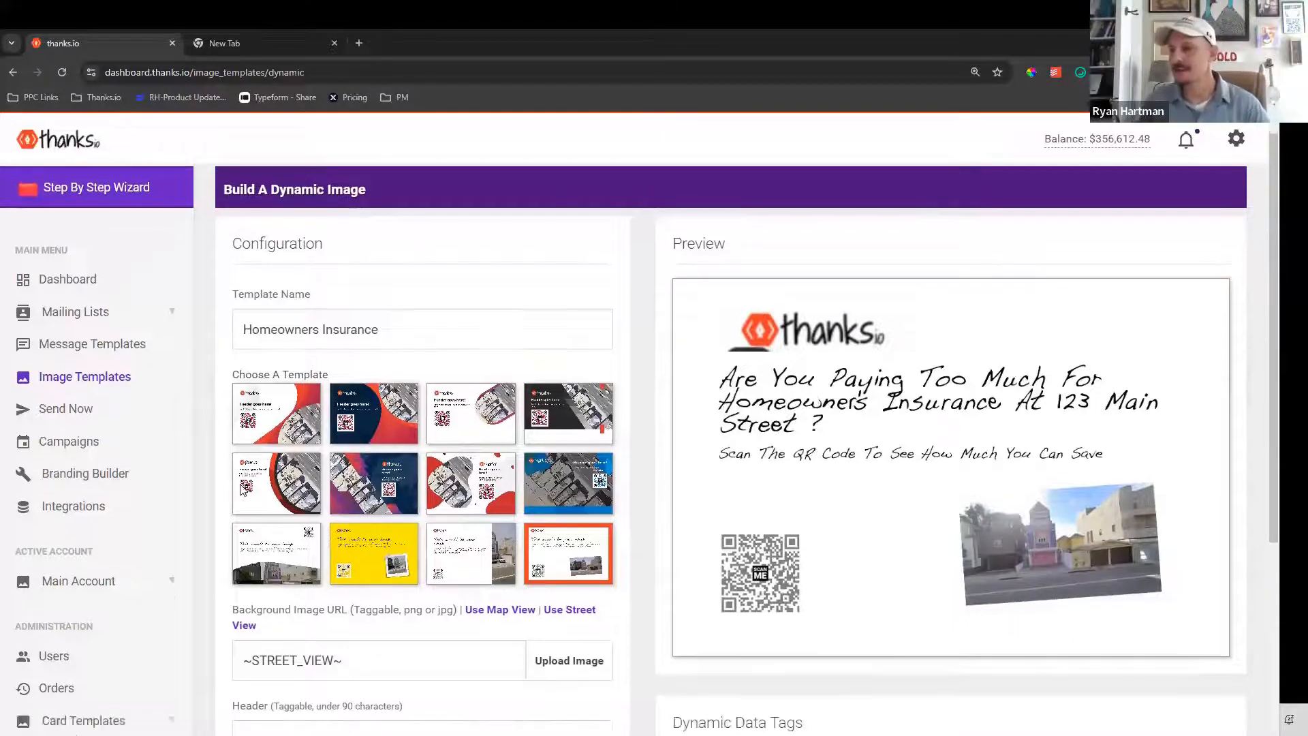
click(245, 424)
click(797, 502)
drag(571, 419, 610, 420)
click(549, 420)
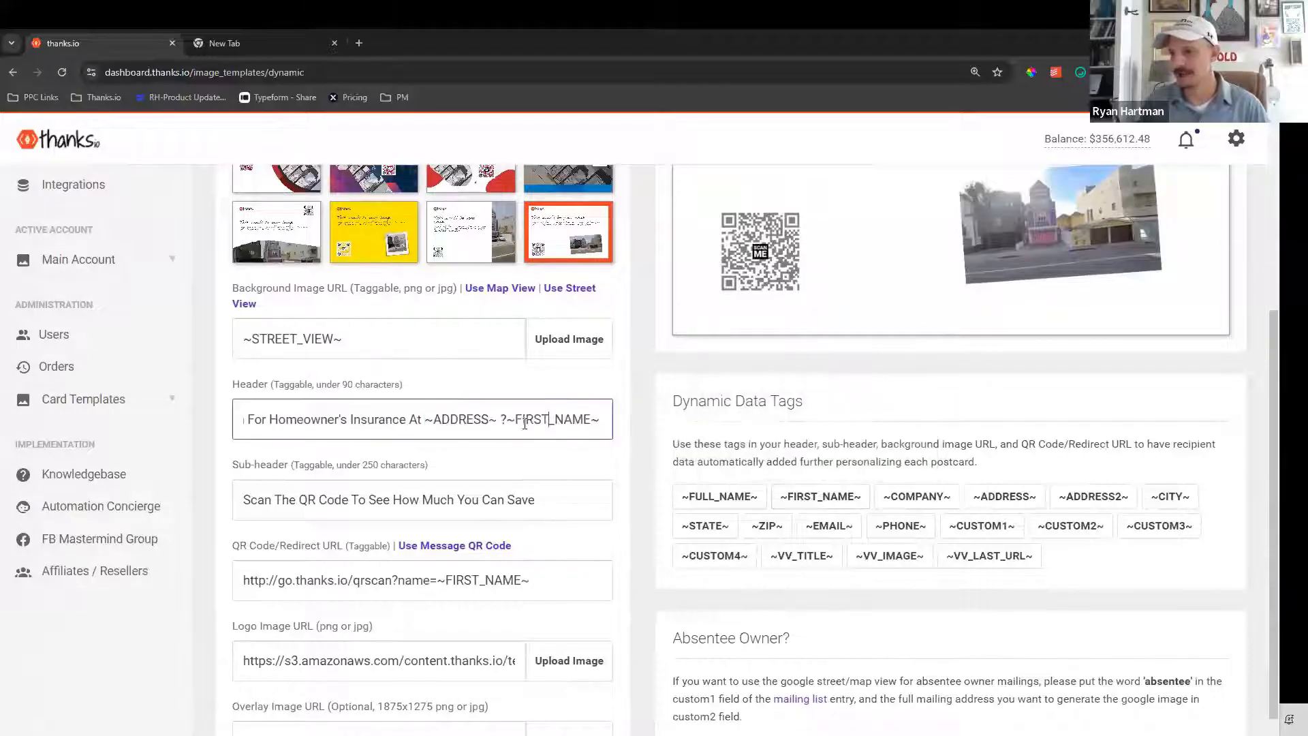
drag(508, 418, 614, 415)
key(ctrl+x)
Paste the ~FIRST_NAME~ tag at the beginning of the header, followed by a comma
drag(292, 418, 204, 415)
click(250, 423)
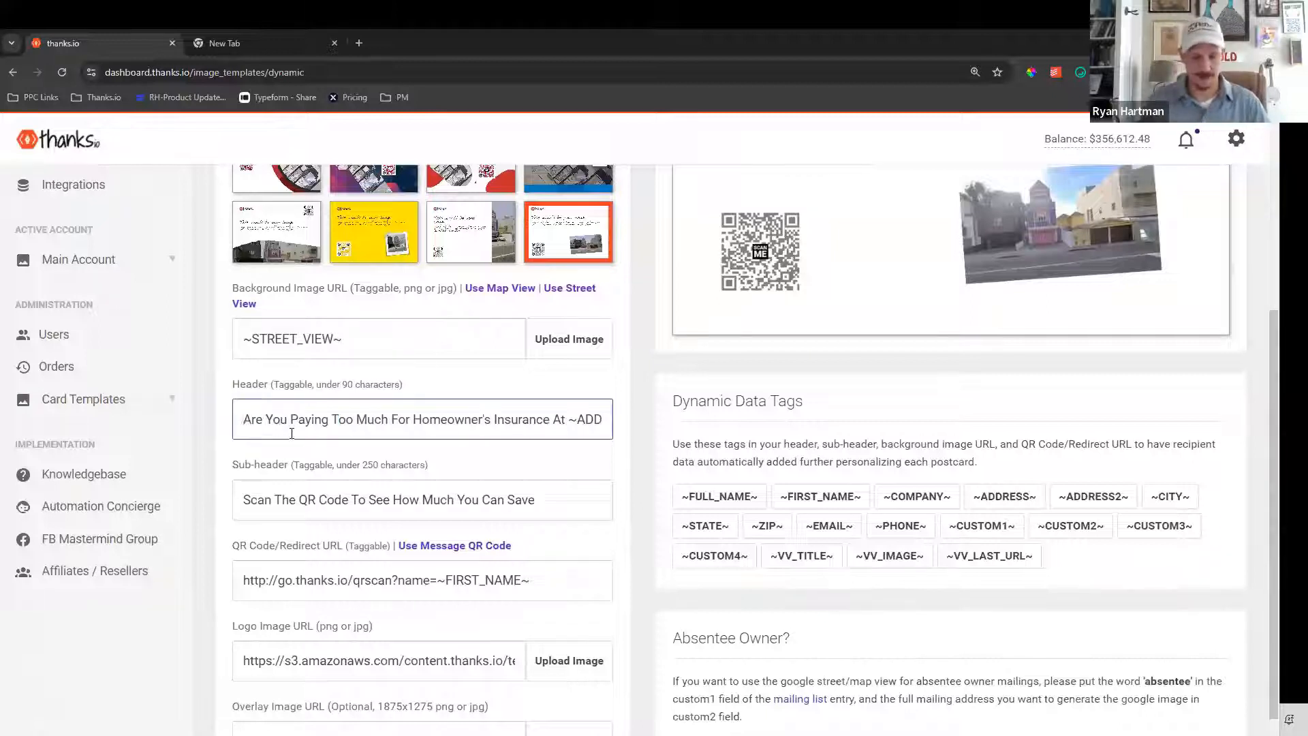
key(ctrl+v)
text(,)
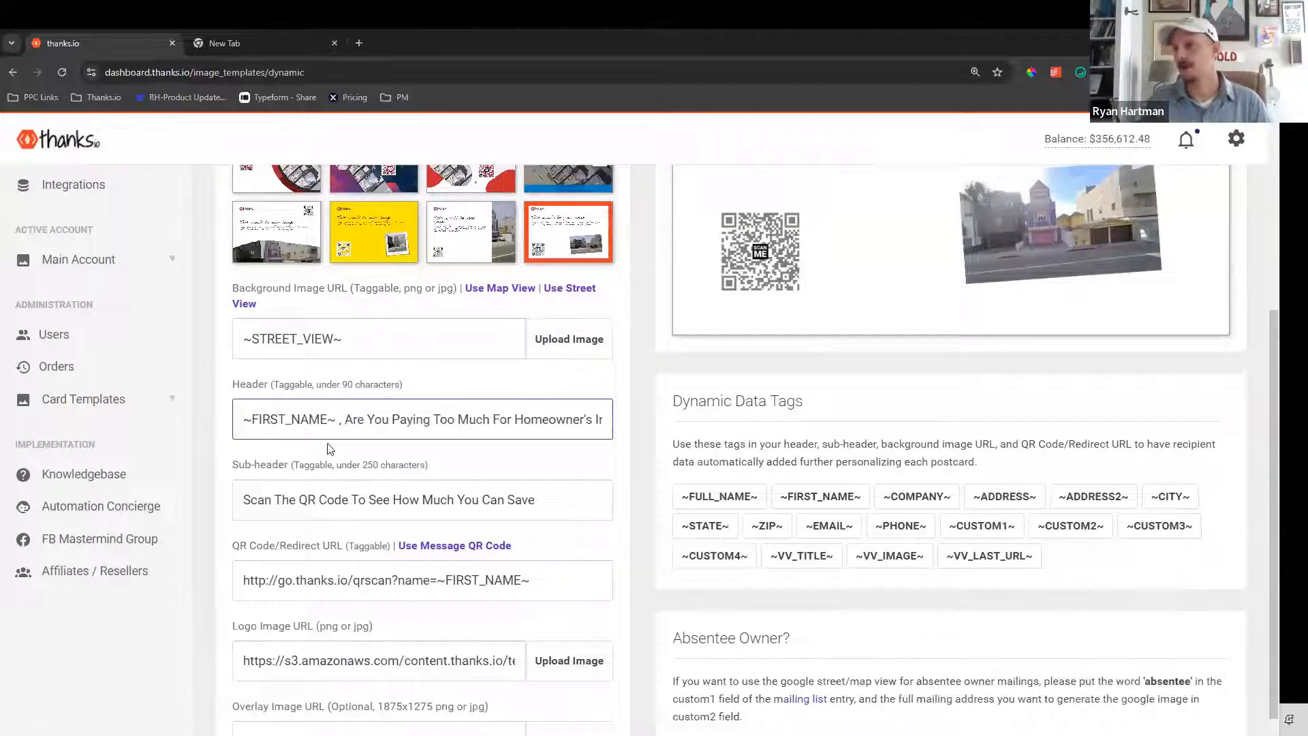
Regenerate the postcard preview with the personalized header
key(ctrl+a)
scroll(639, 565, down, 3)
click(409, 565)
scroll(726, 398, up, 6)
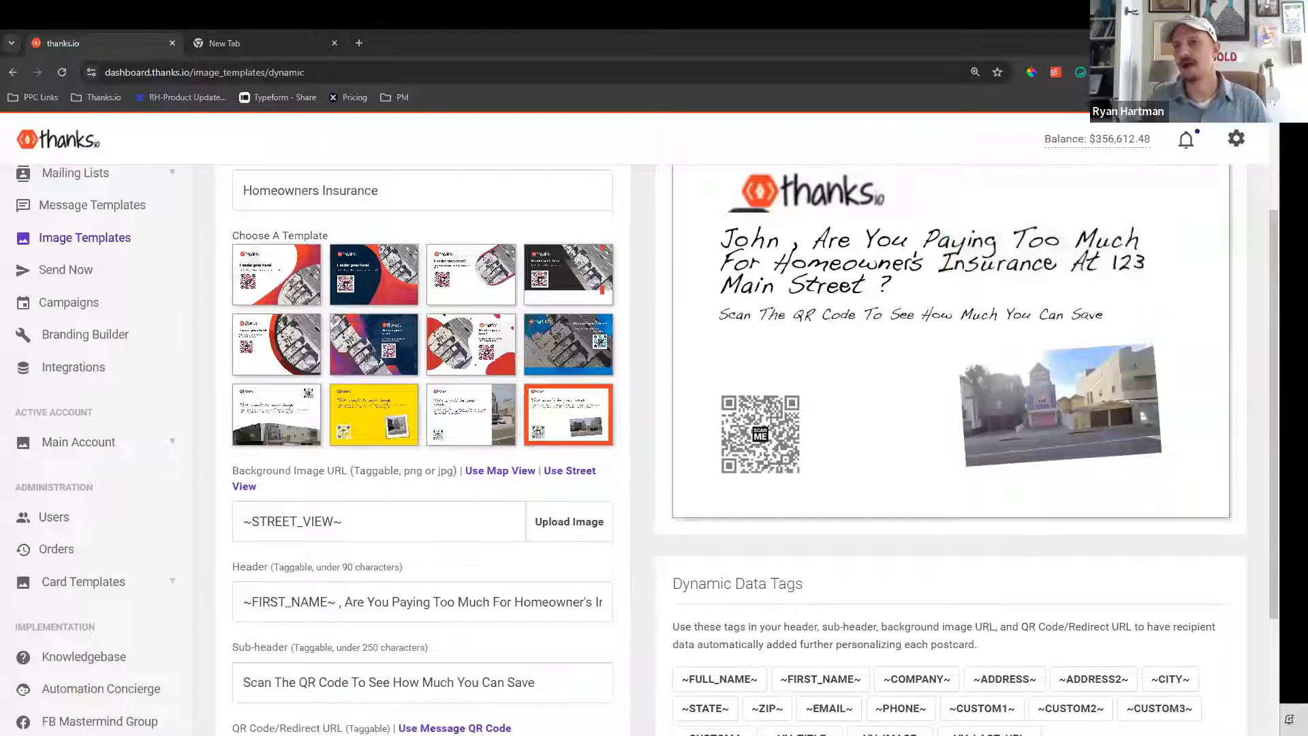
Review the personalized postcard preview and the dynamic data tags available for the text fields
scroll(943, 380, up, 2)
scroll(942, 379, down, 5)
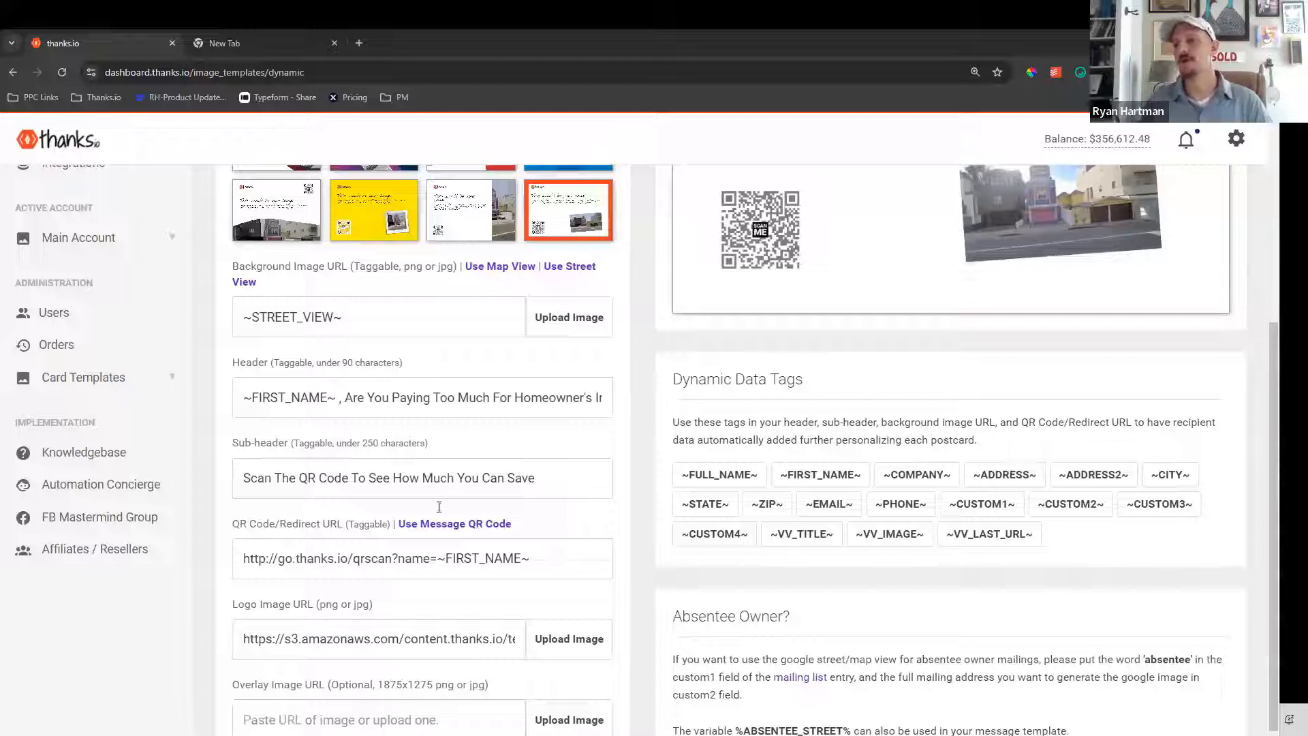
scroll(648, 363, up, 3)
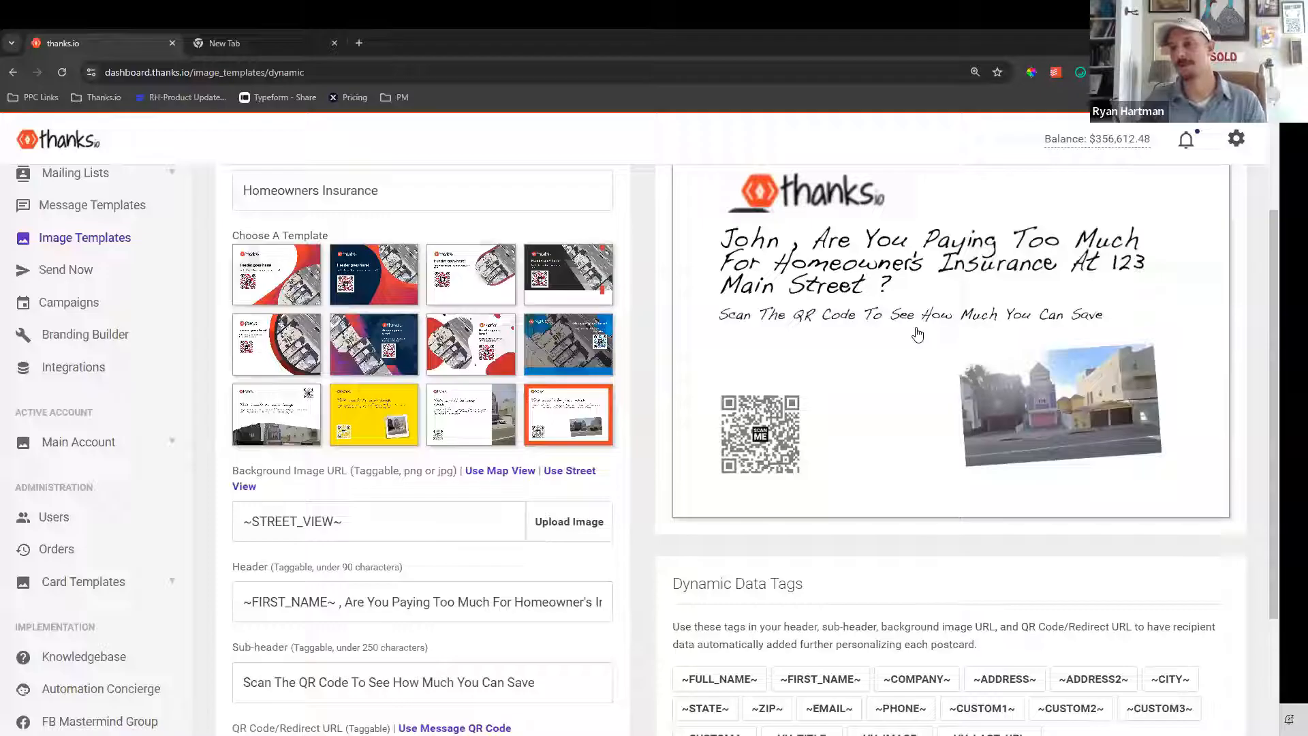
scroll(917, 334, down, 4)
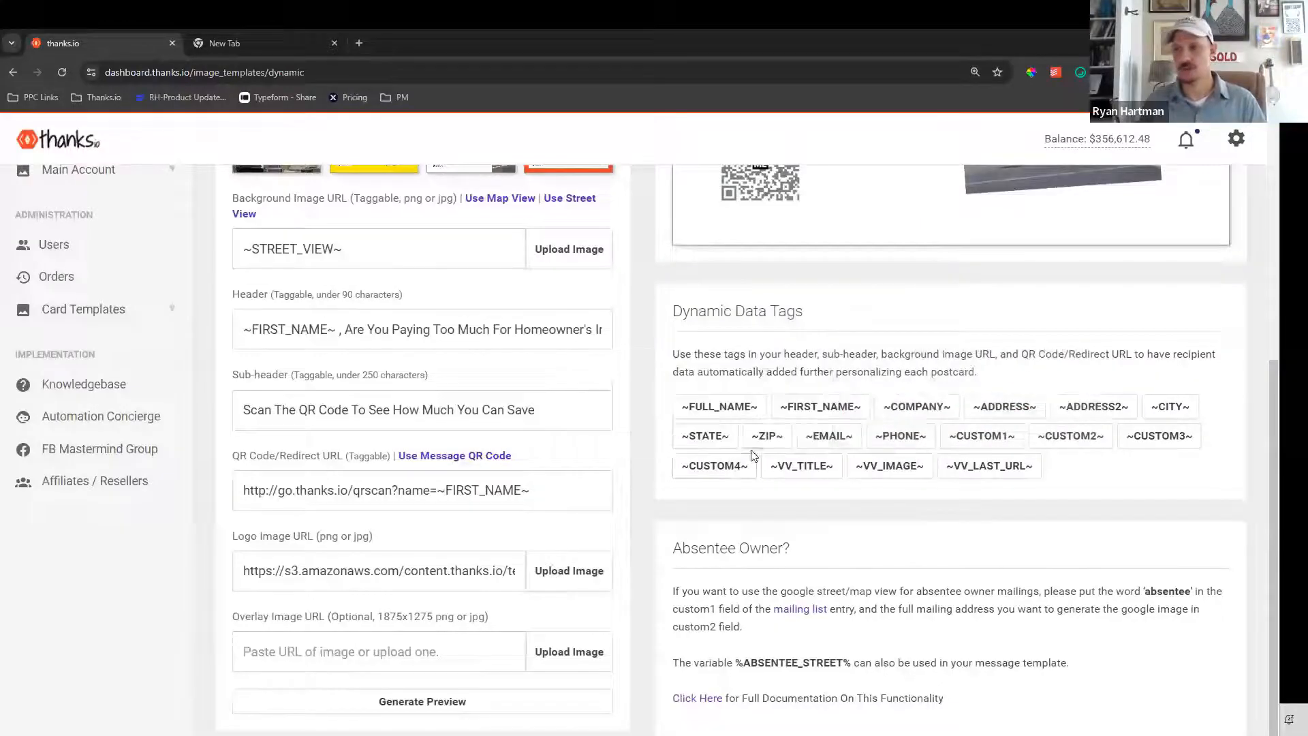
mouse_move(836, 465)
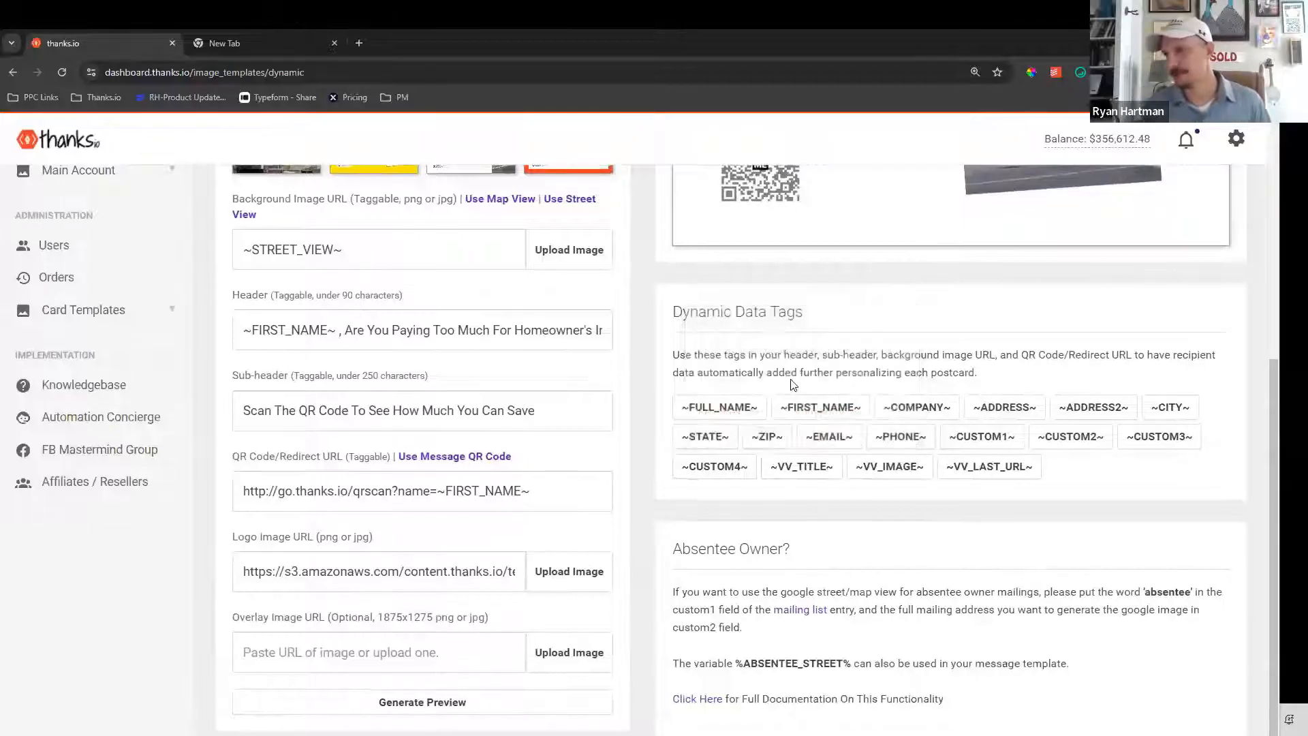
scroll(510, 420, up, 4)
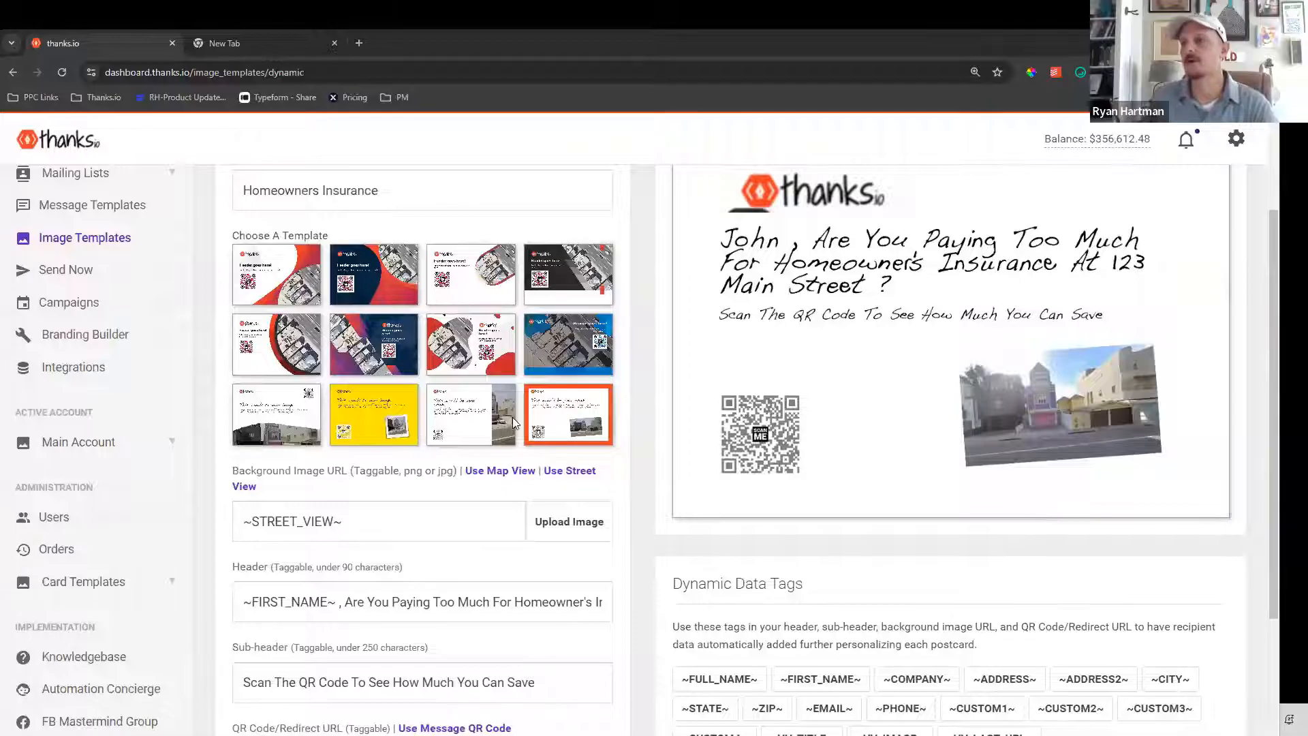
Examine the QR code redirect URL and its ~FIRST_NAME~ parameter alongside the QR code in the preview
scroll(511, 416, down, 6)
drag(281, 353, 242, 353)
click(543, 353)
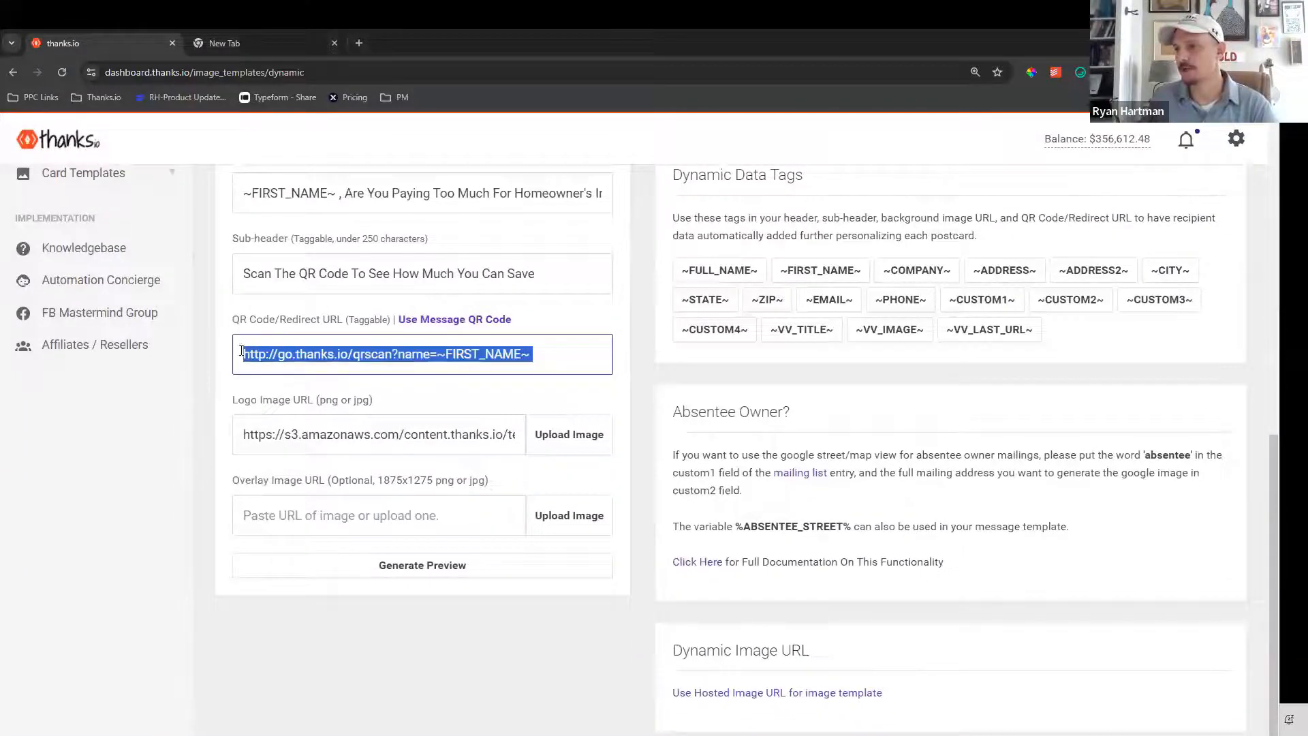
scroll(597, 518, up, 4)
drag(572, 632, 225, 624)
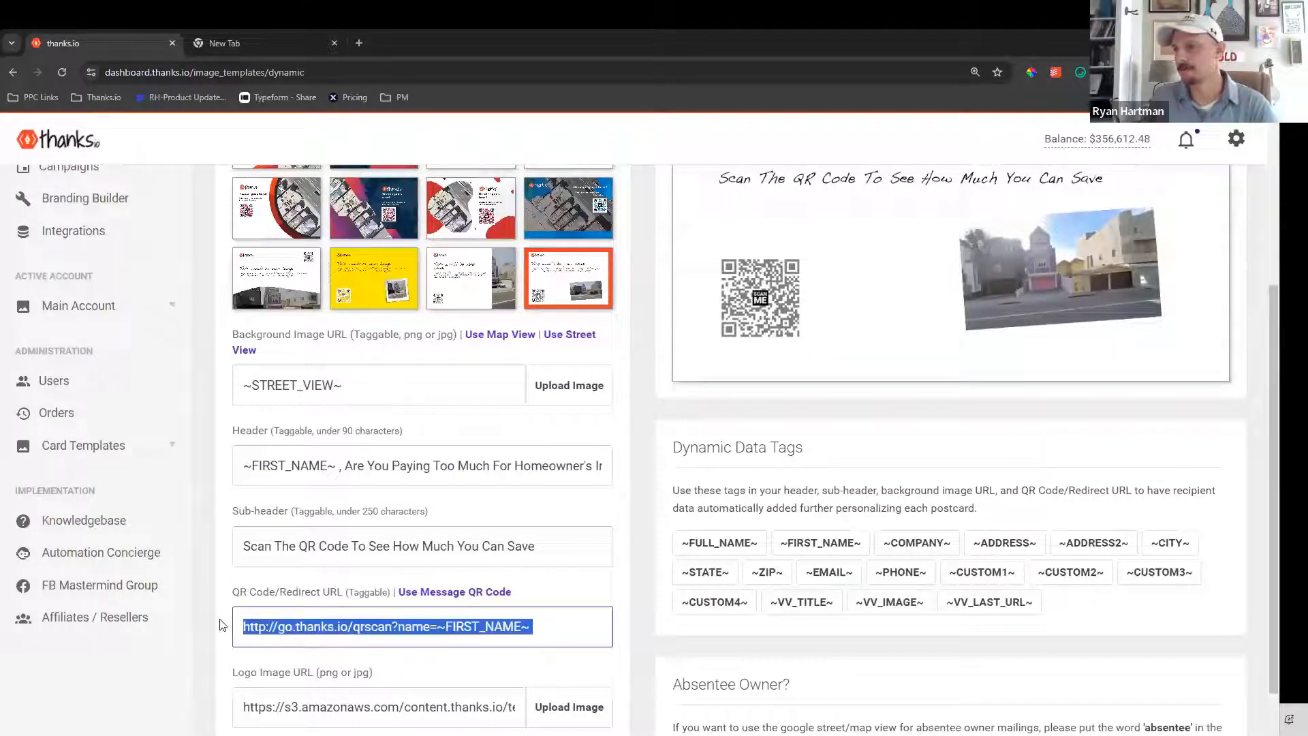
click(450, 628)
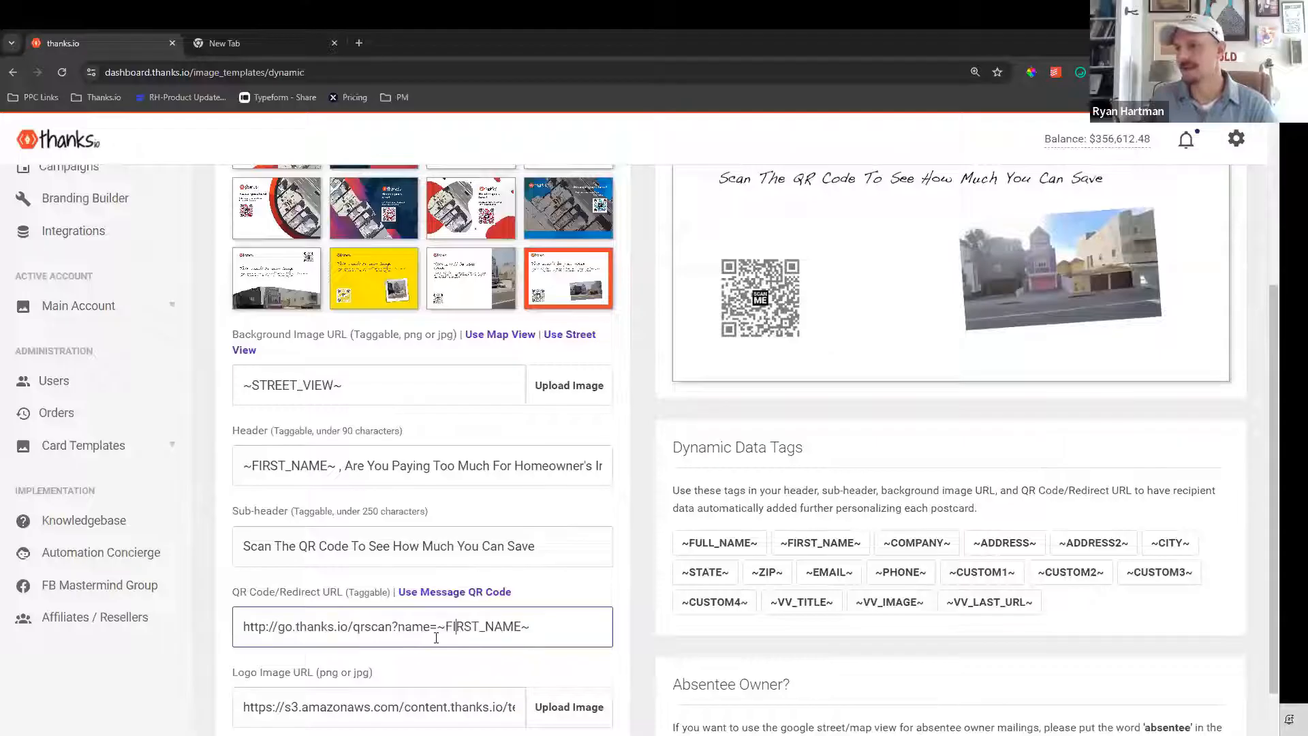
drag(250, 627, 555, 634)
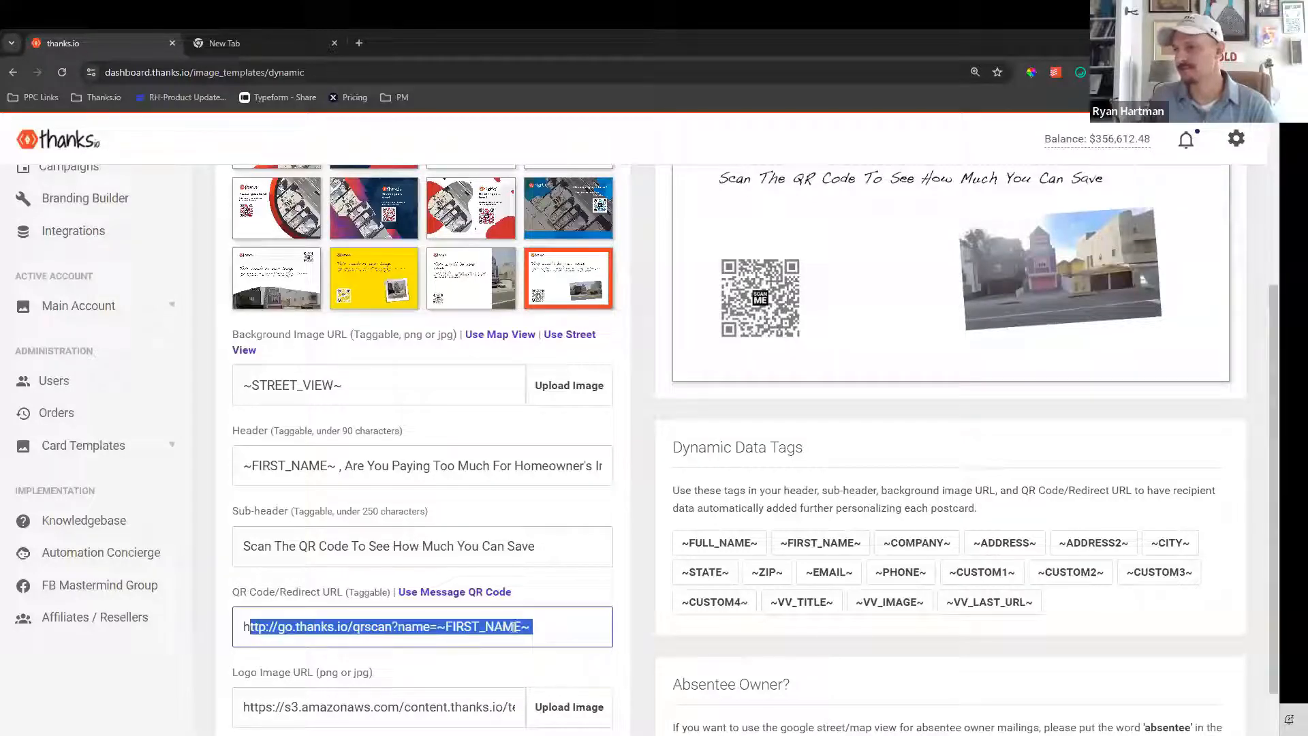
click(429, 627)
drag(447, 626, 557, 627)
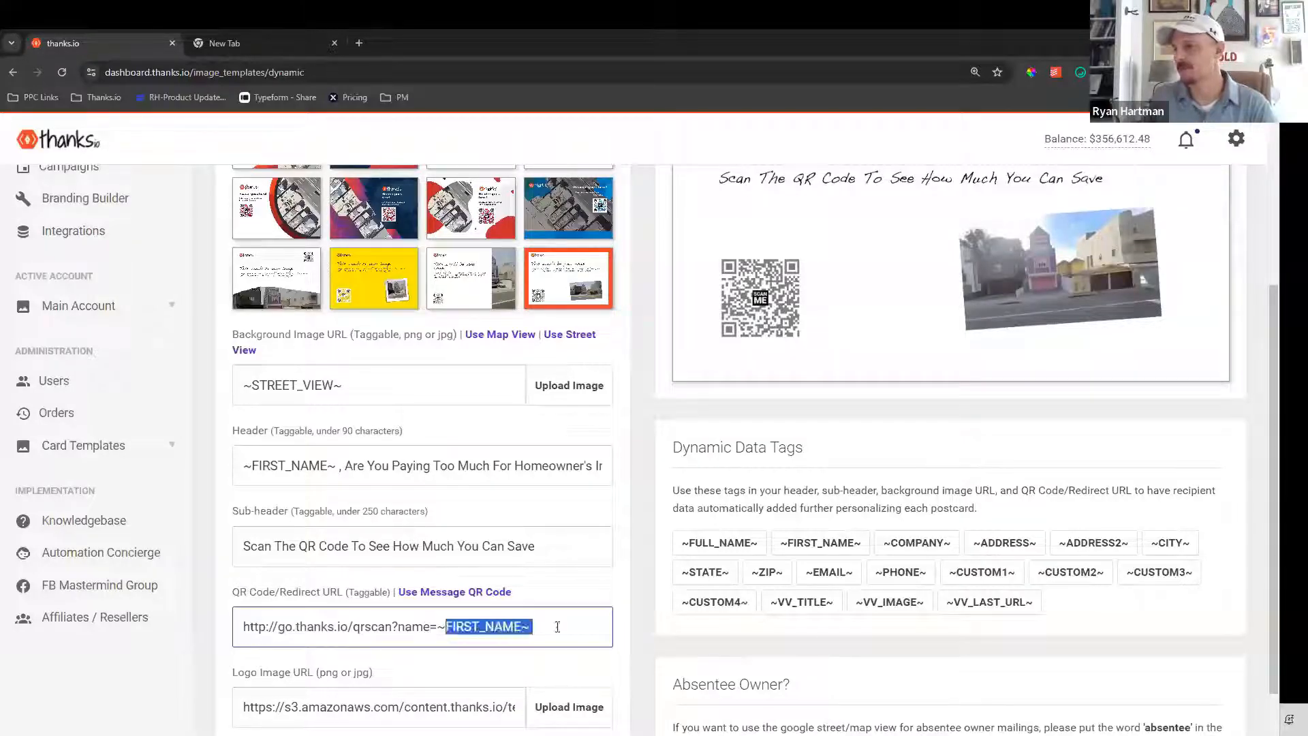
scroll(814, 474, up, 3)
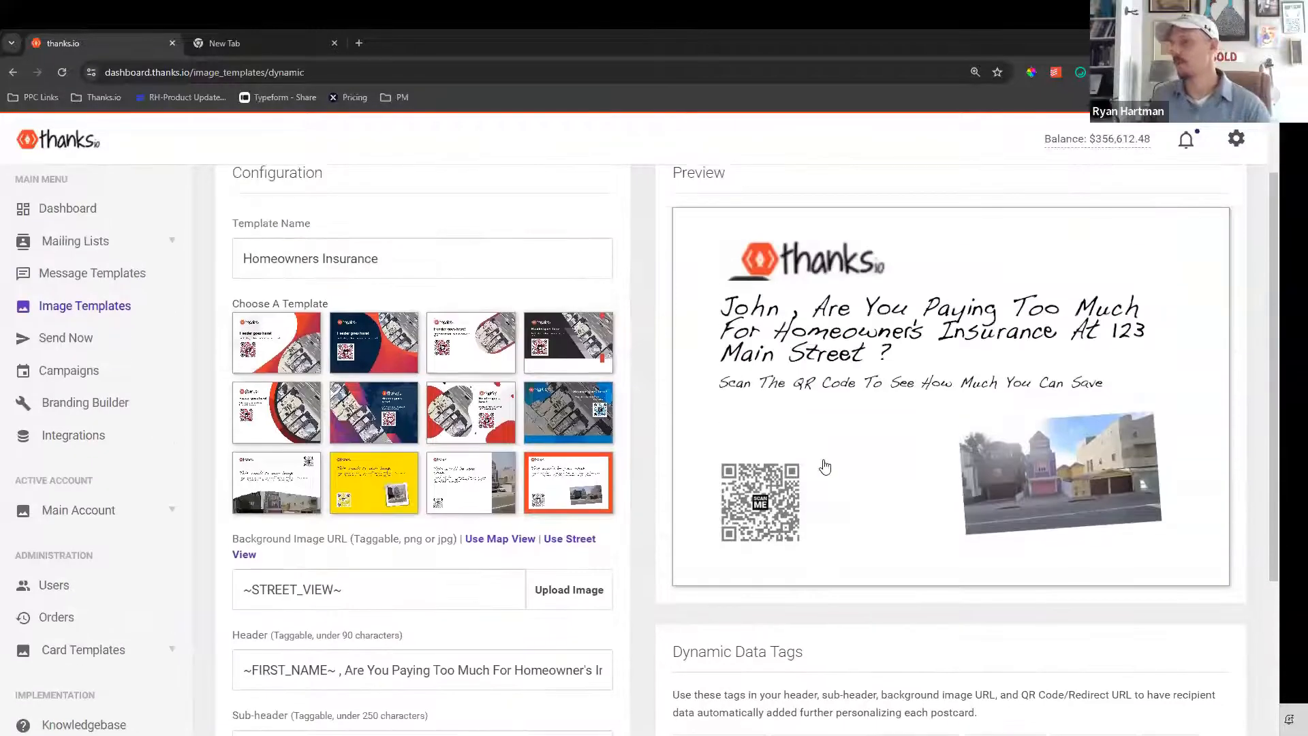
scroll(824, 473, down, 3)
scroll(821, 484, up, 2)
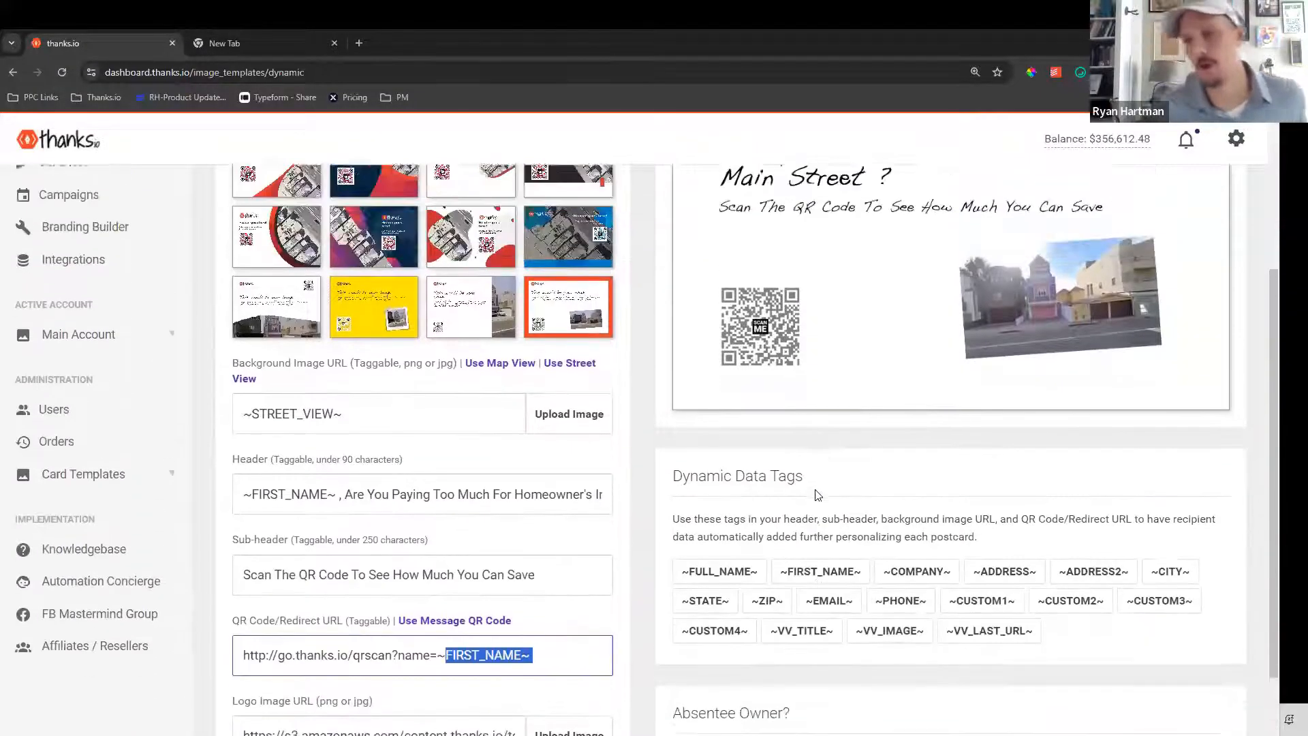
Select the white template with a torn-edge photo strip along the base and clear the background image URL
scroll(817, 495, down, 1)
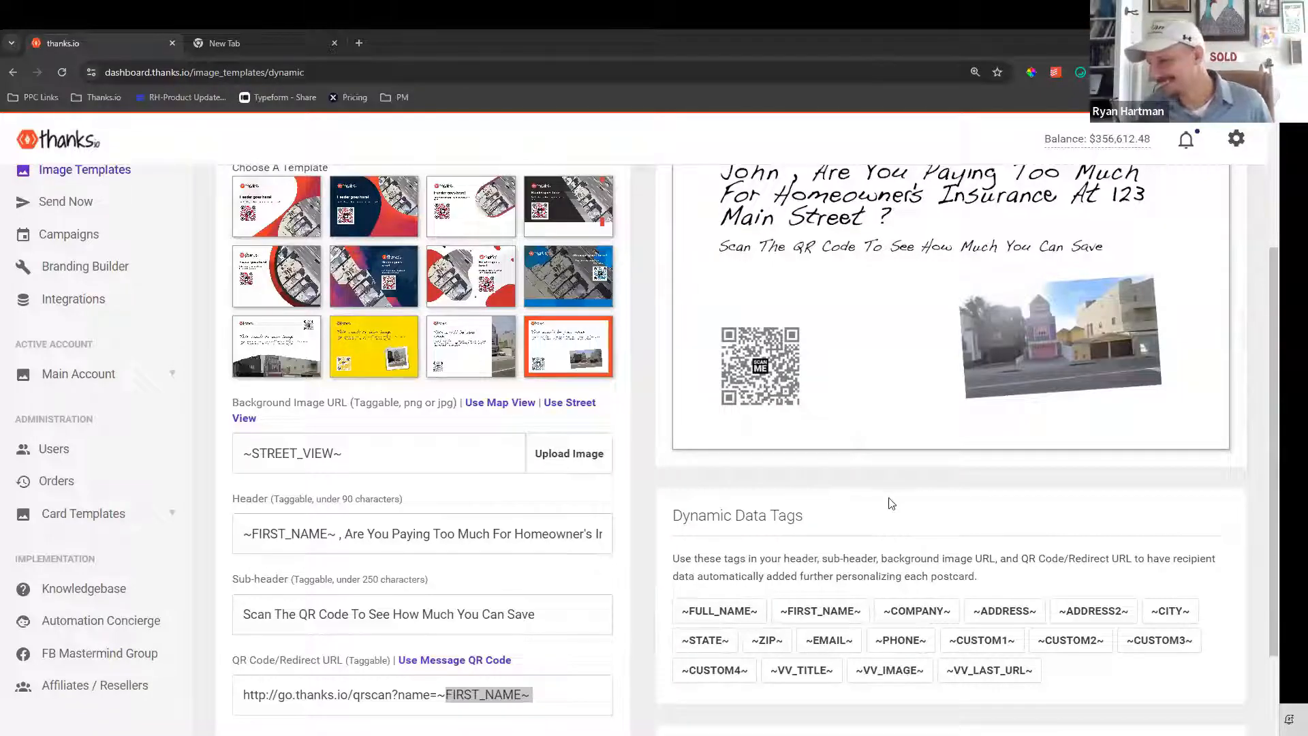
click(903, 509)
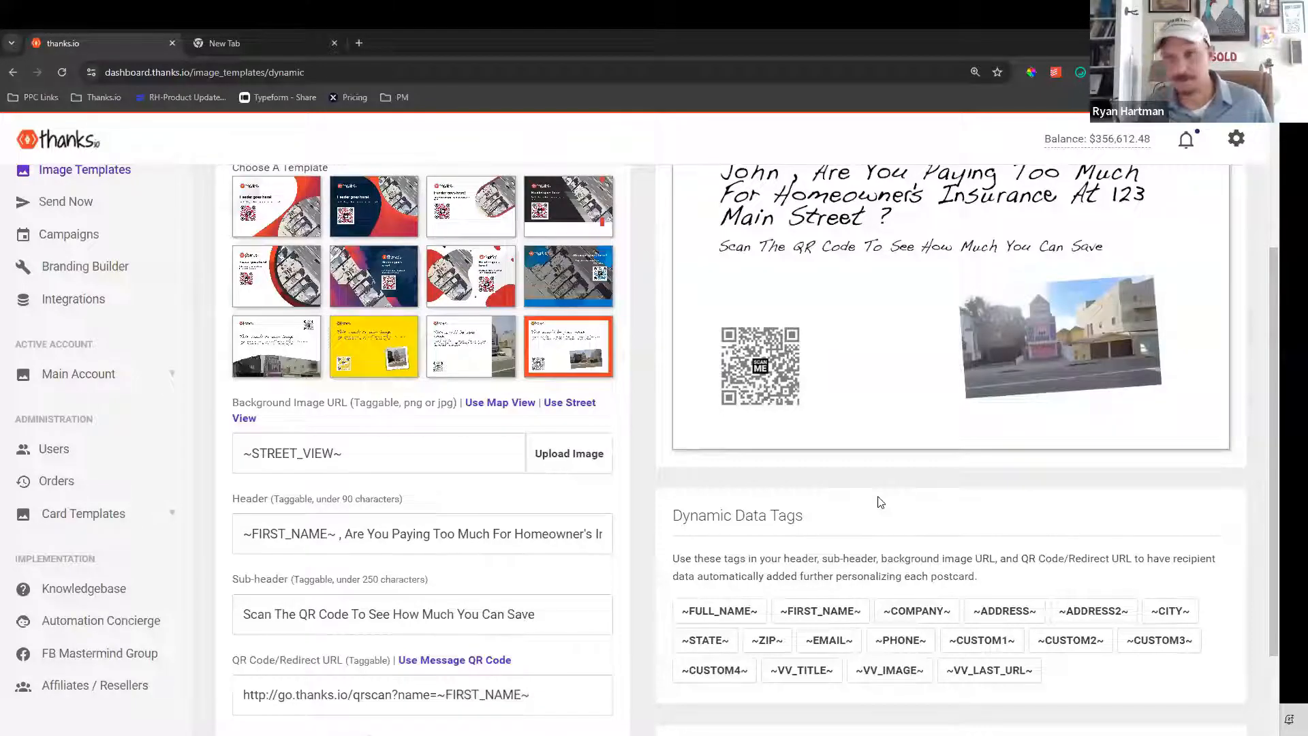
scroll(535, 651, up, 3)
scroll(542, 647, down, 4)
scroll(542, 647, up, 2)
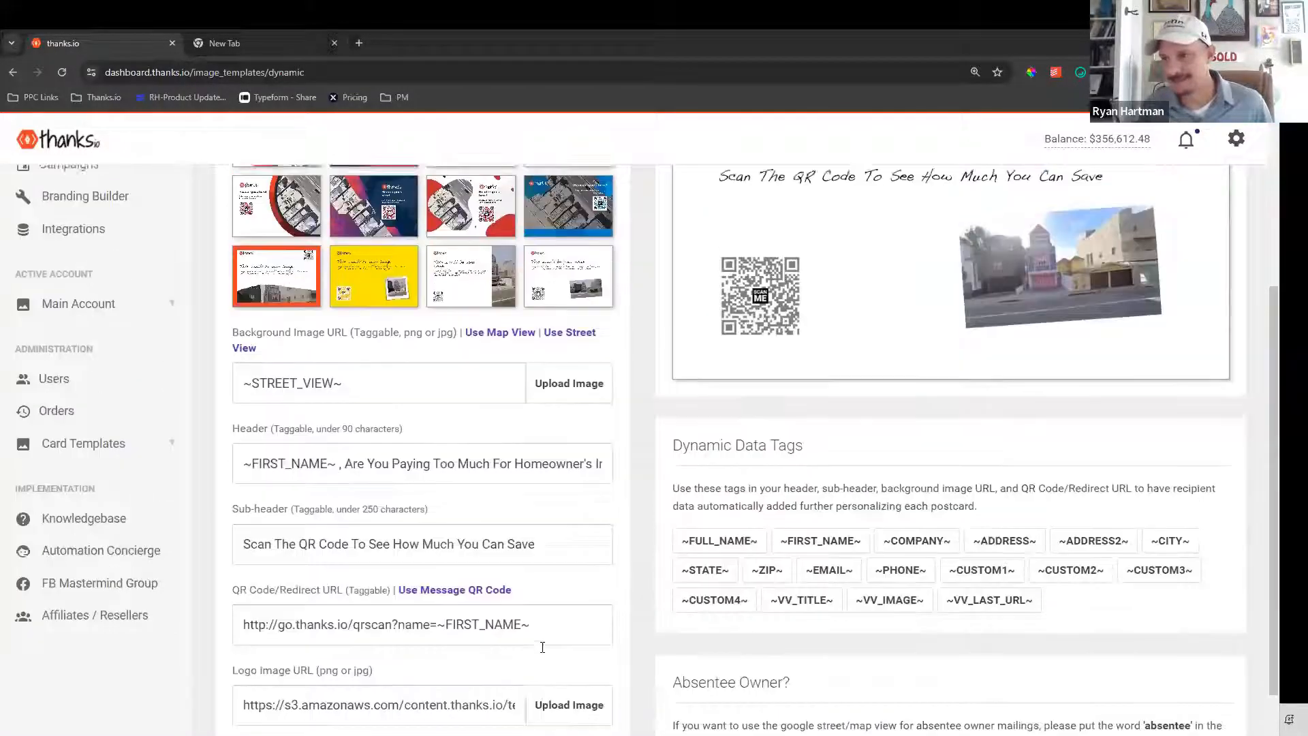
scroll(543, 648, up, 1)
drag(344, 475, 228, 479)
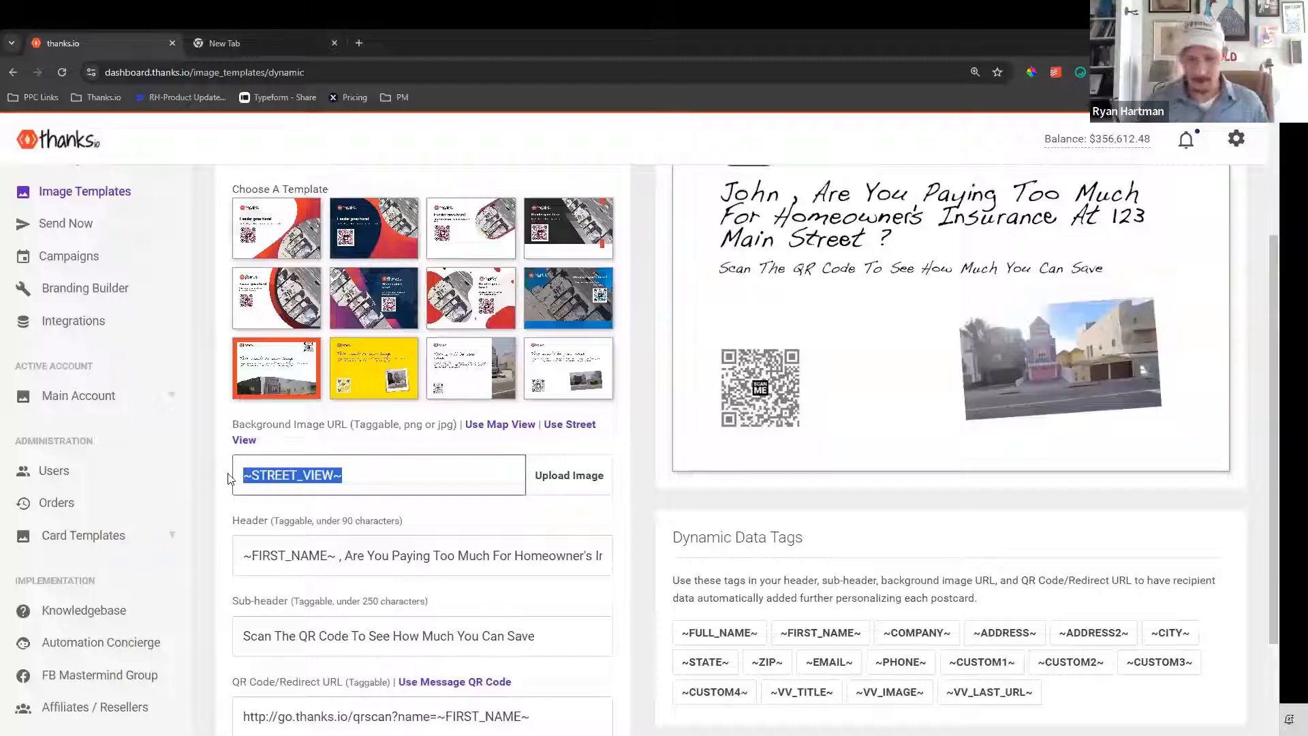
key(BackSpace)
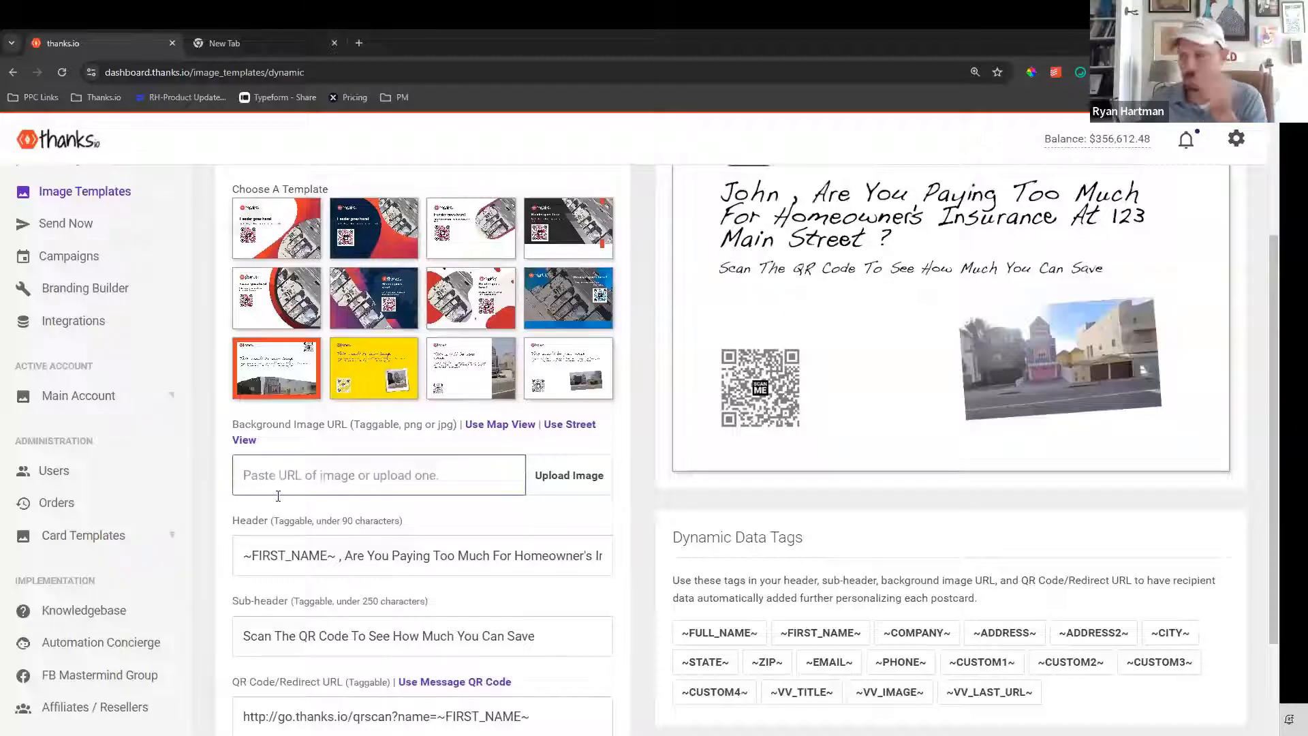
Open Google Images in a new browser tab and search for "health insurance"
scroll(278, 496, up, 2)
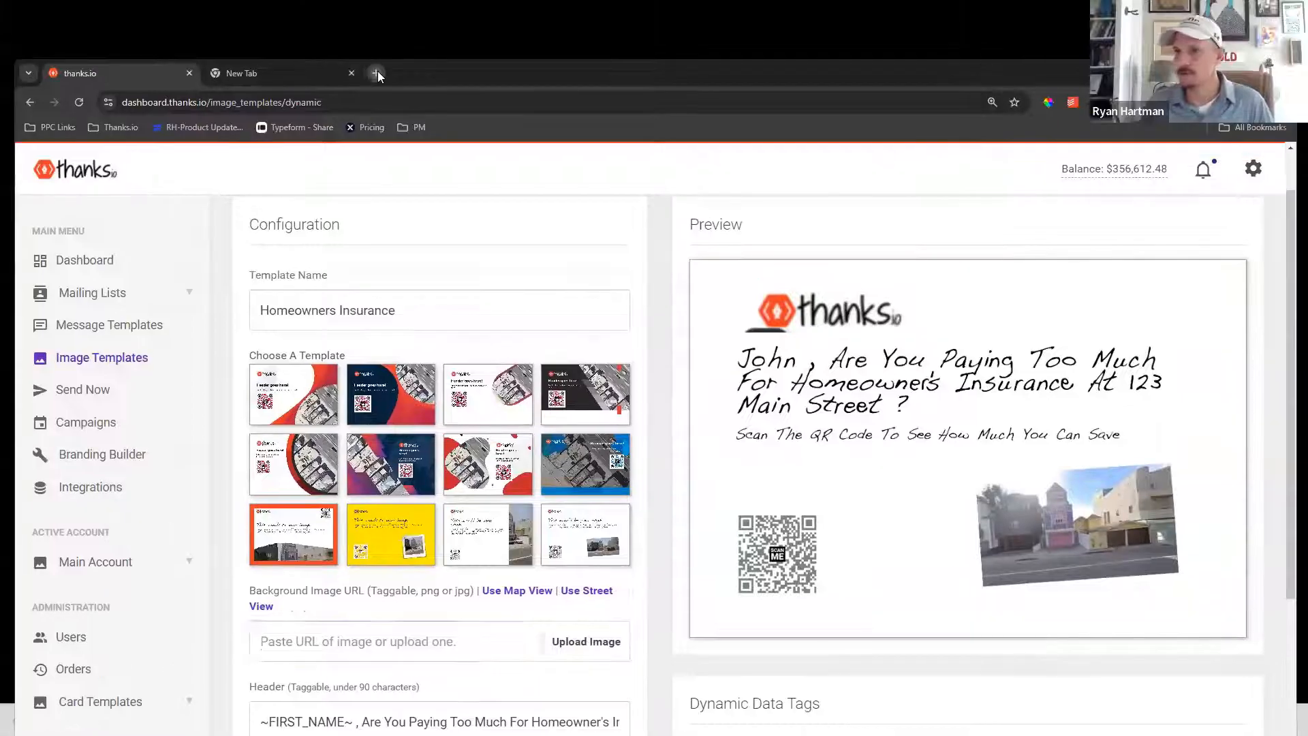
click(361, 42)
text(ima)
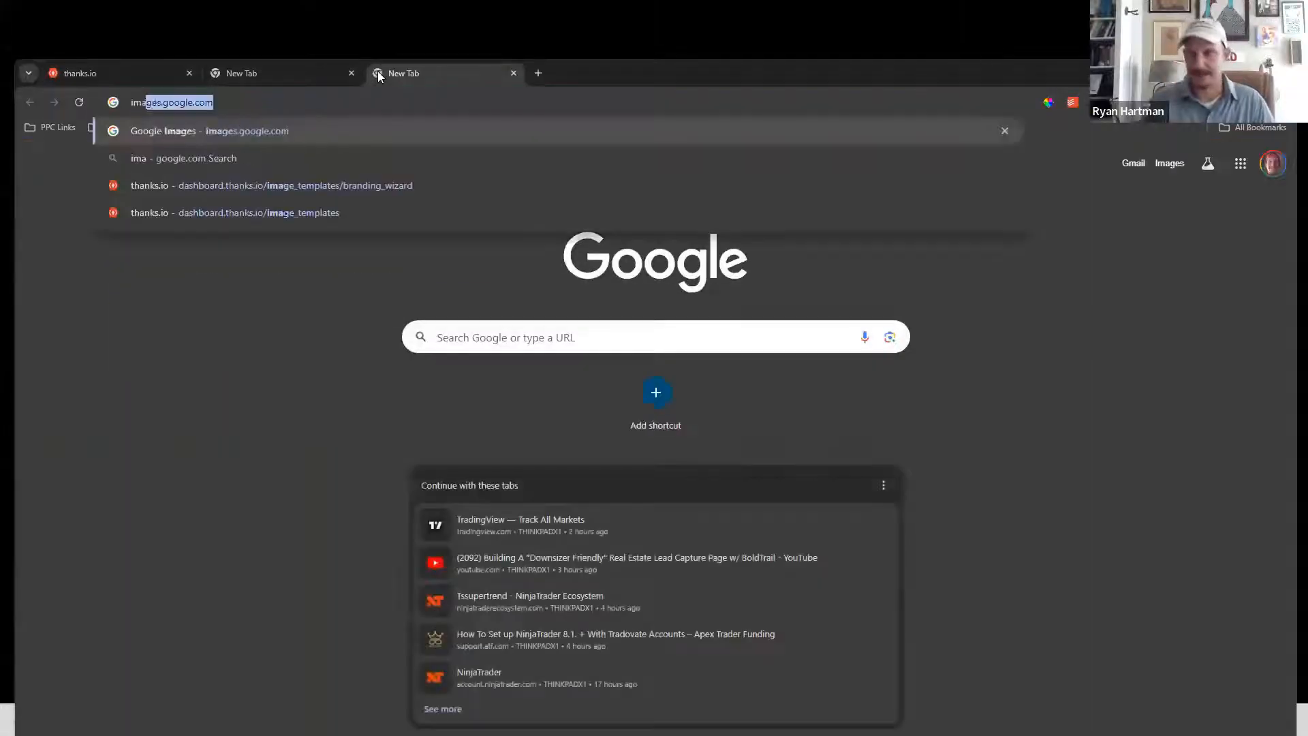
key(Return)
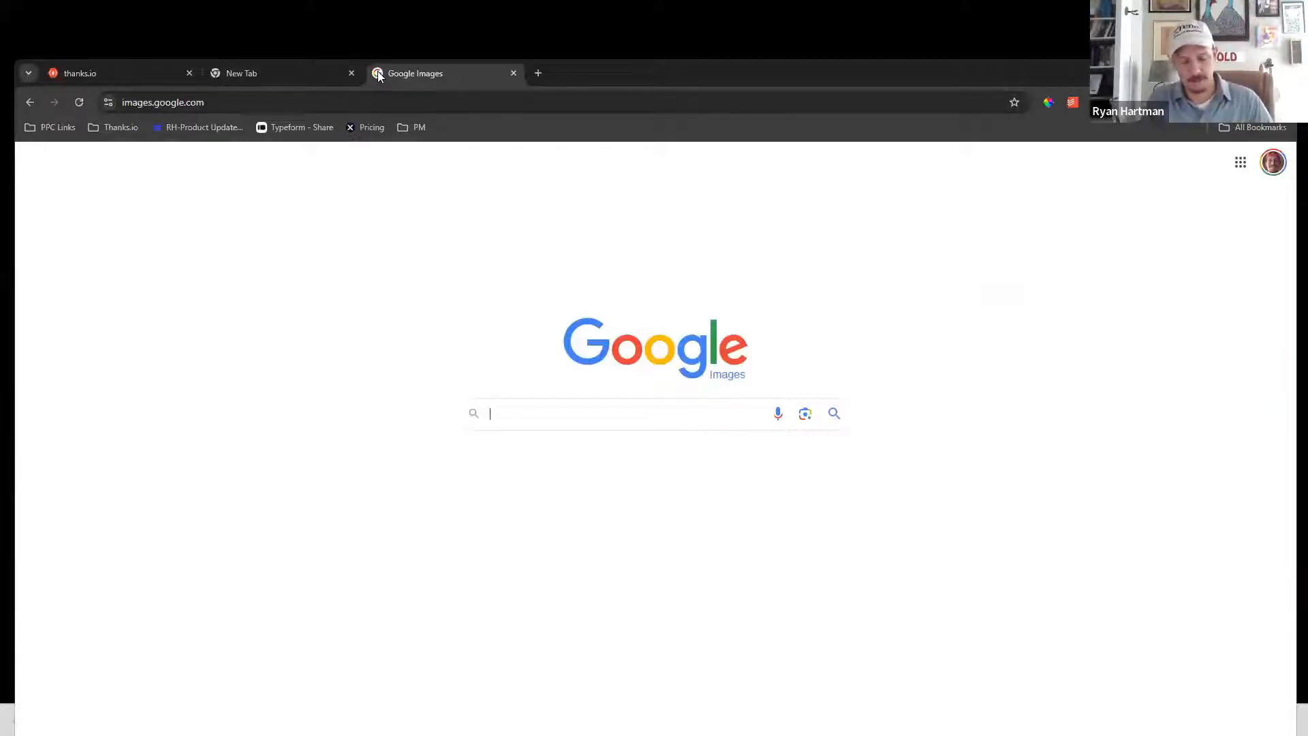
text(health insuranc)
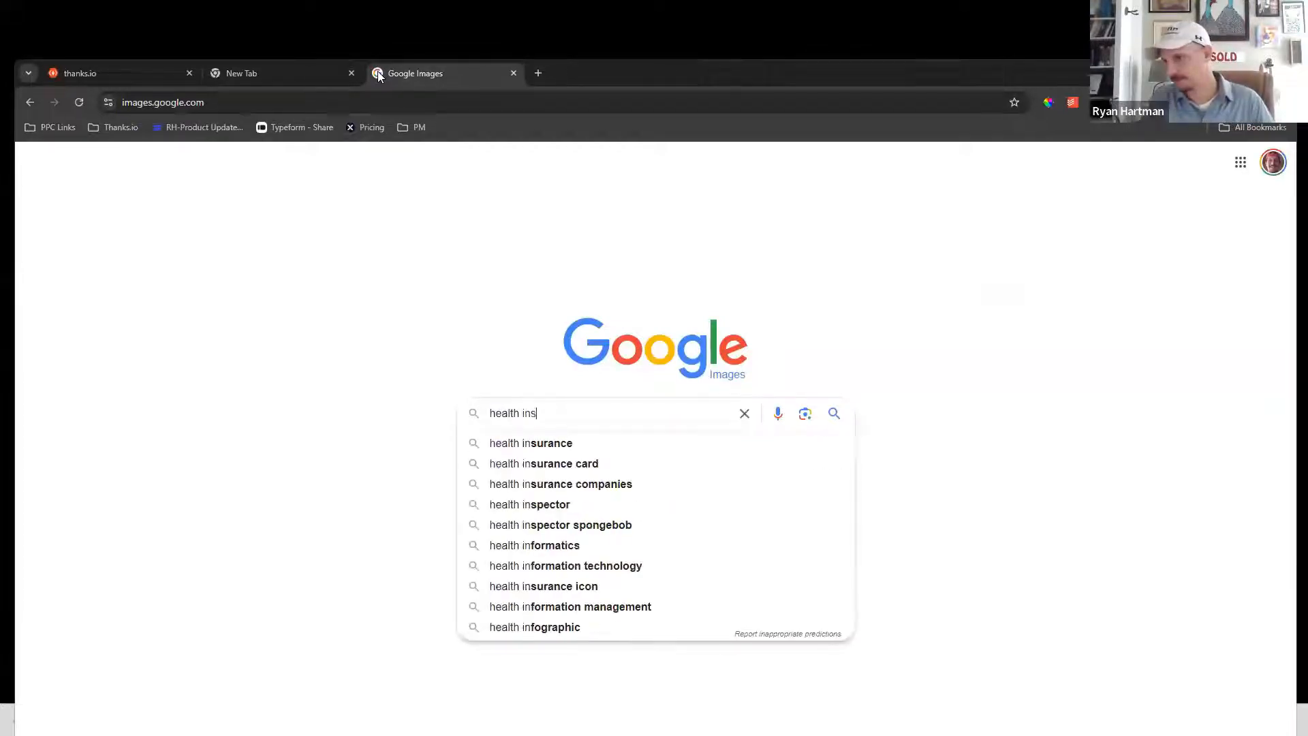
text(e)
key(Return)
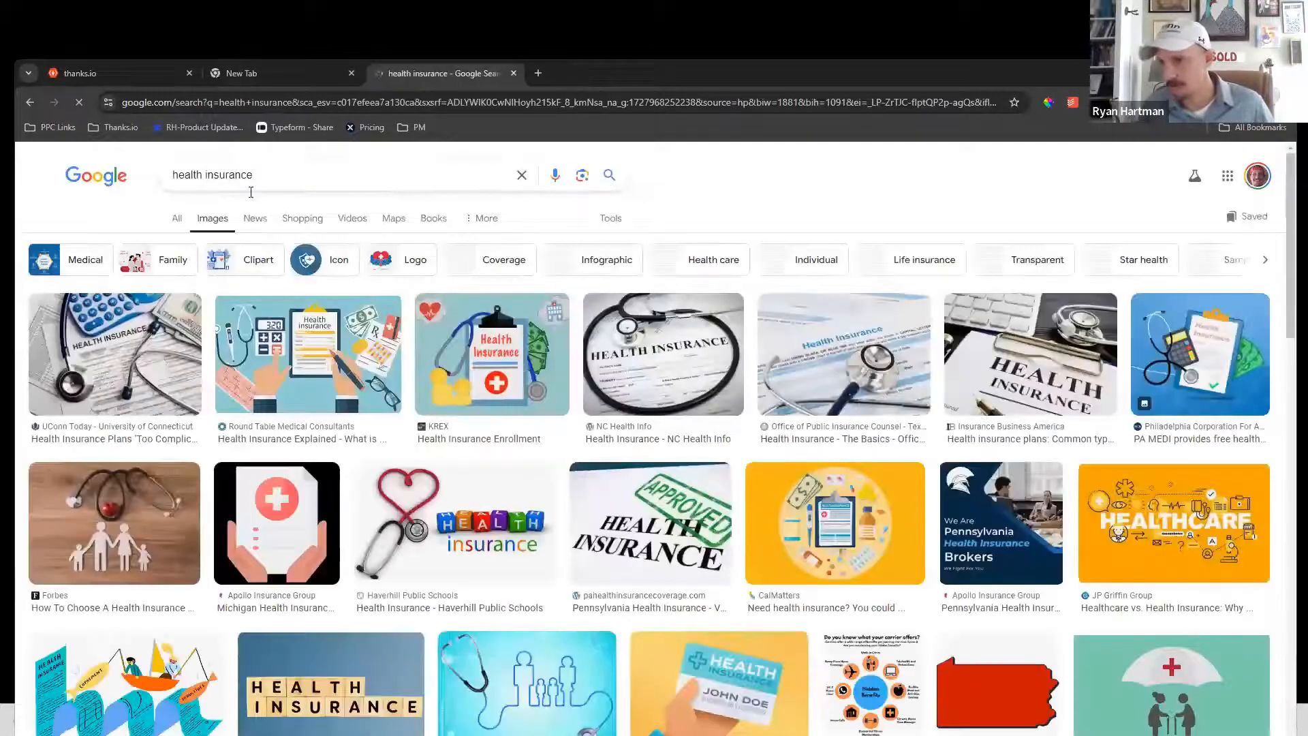
Refine the image search to "aca health insurance" and open the stethoscope picture reading "Affordable Care Act ACA"
click(175, 174)
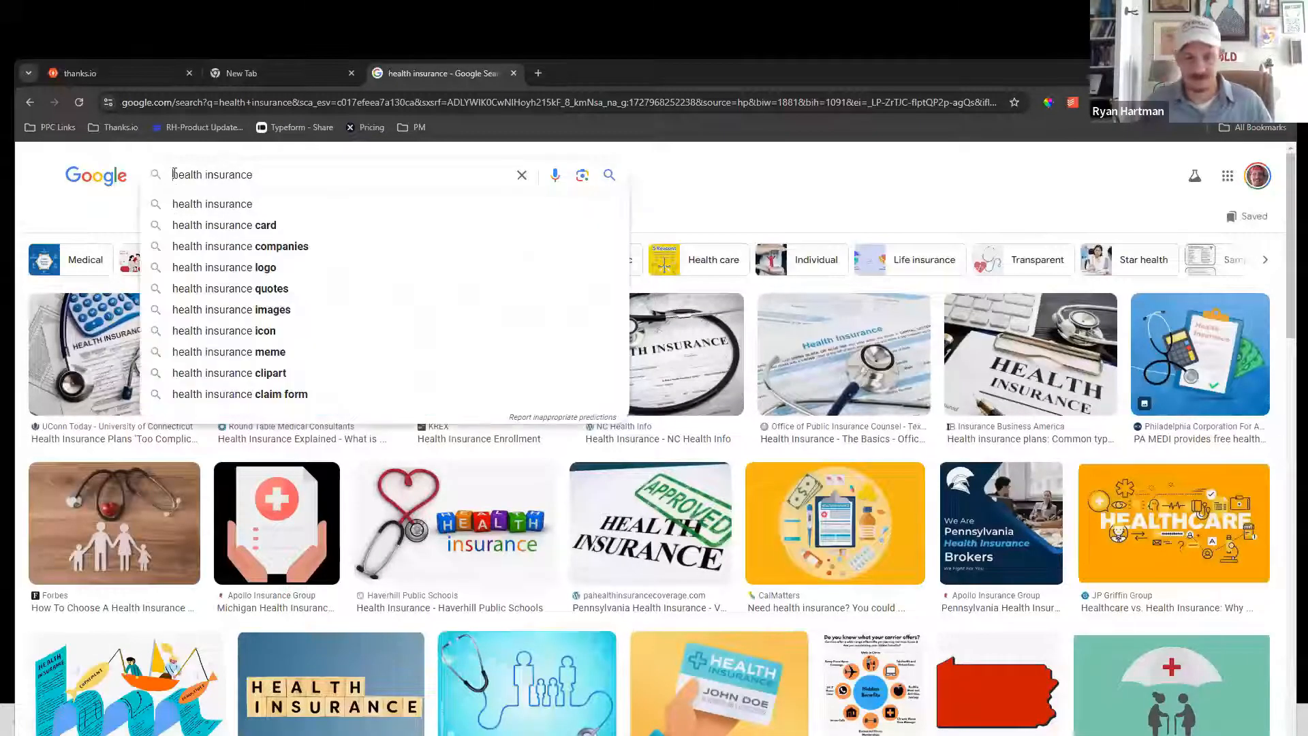
text(aca)
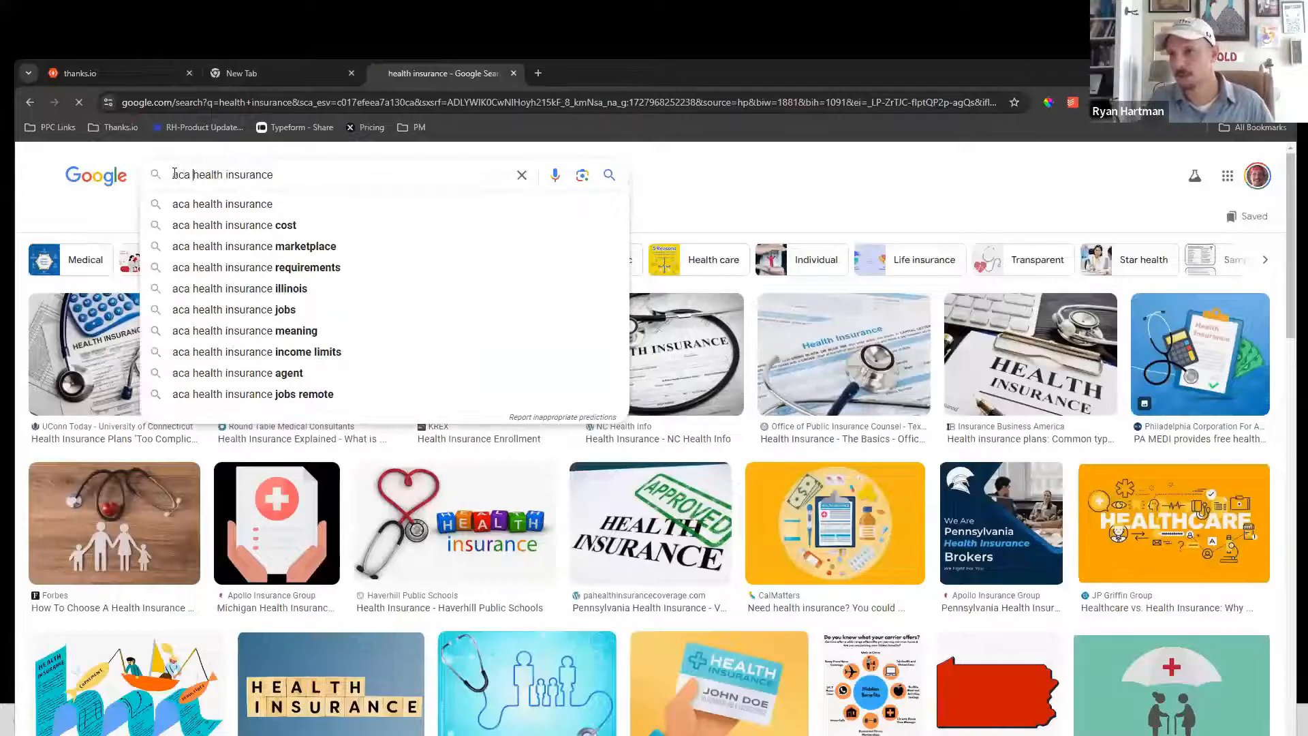
key(Return)
scroll(562, 445, down, 1)
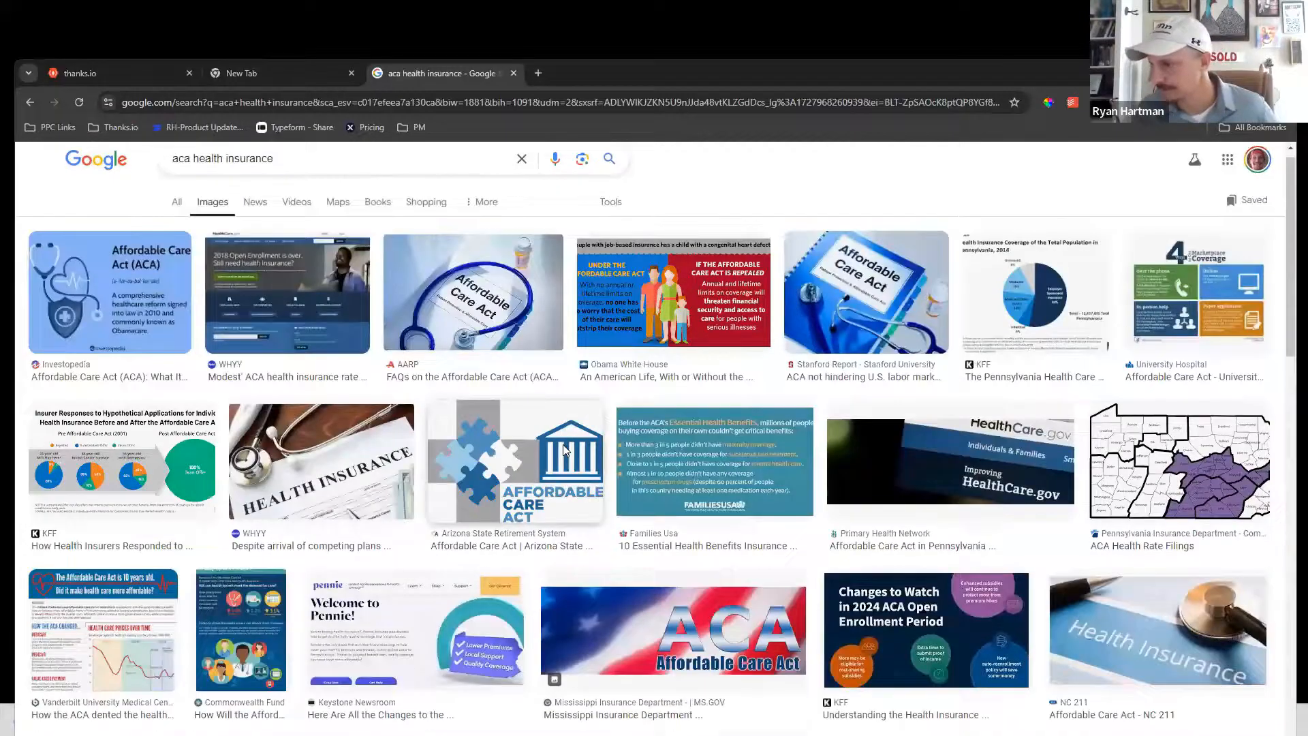
scroll(577, 451, down, 8)
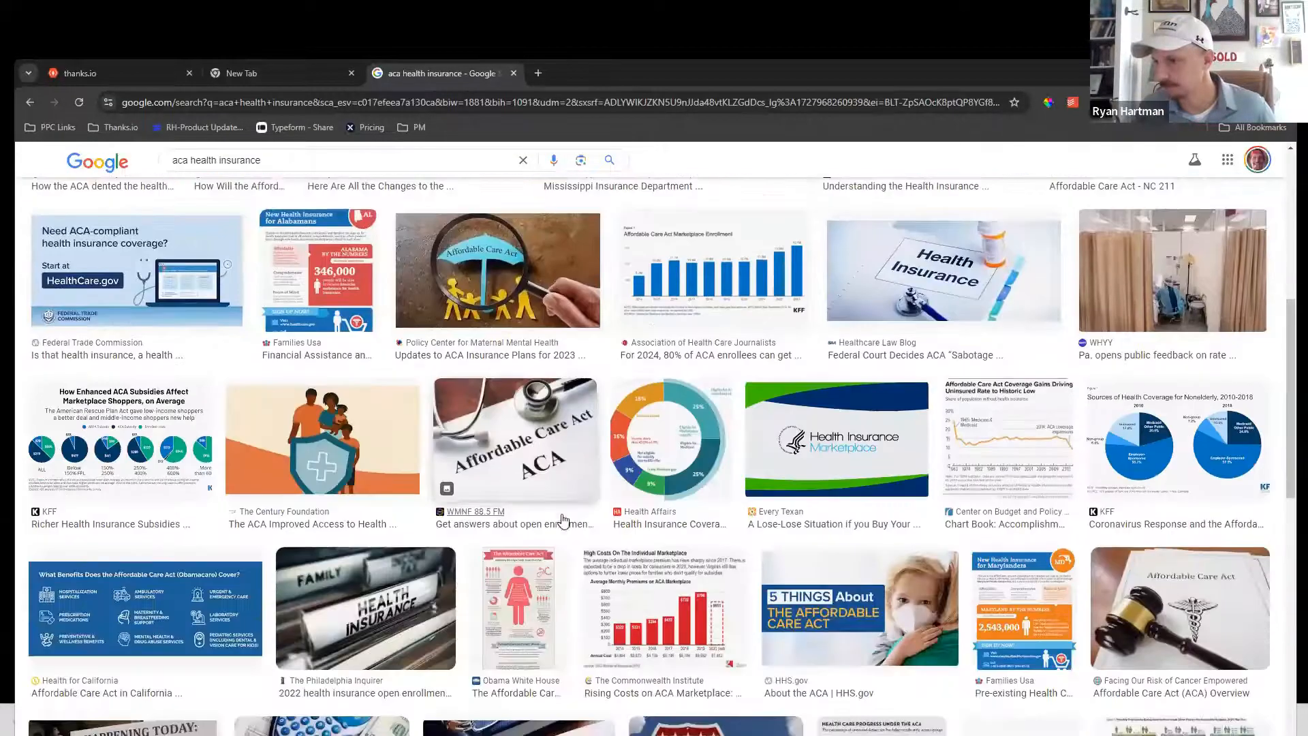
click(522, 446)
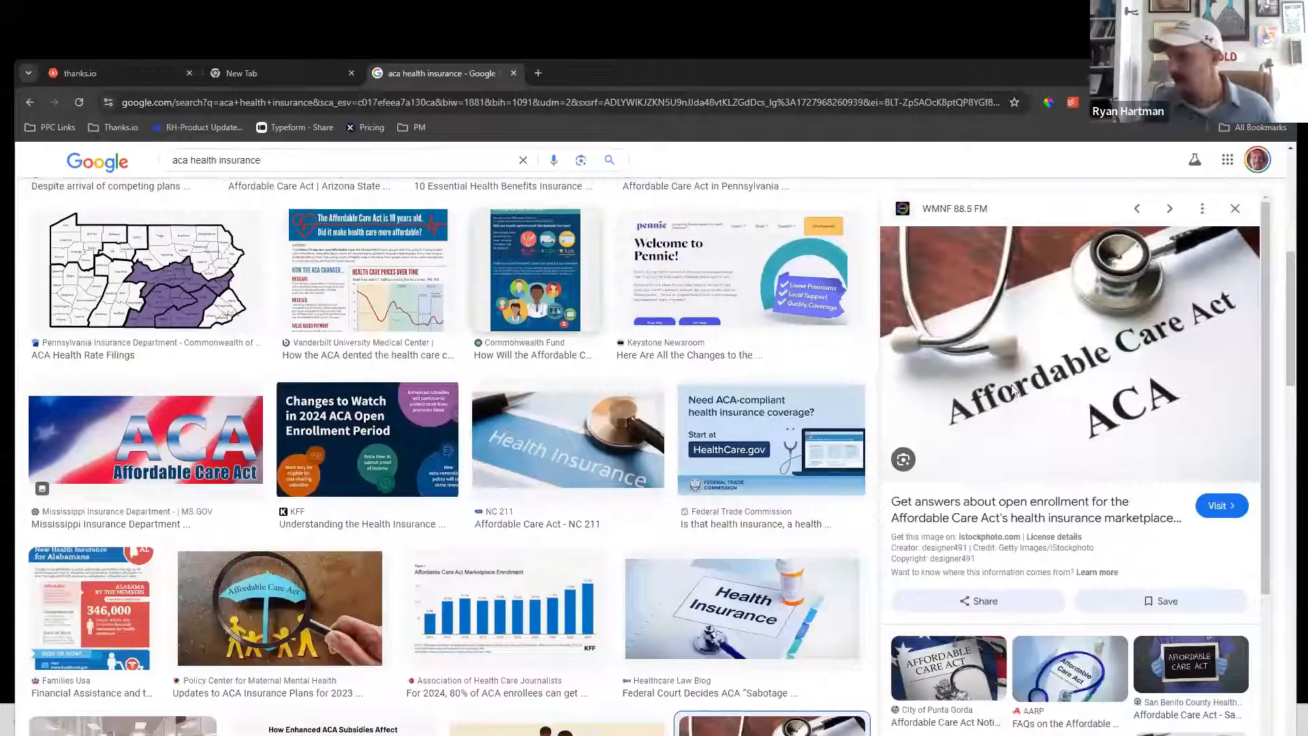
Capture a screenshot of the enlarged Affordable Care Act picture, cropped to about 477x368 pixels, and save it
key(Print)
drag(896, 227, 1256, 472)
drag(897, 473, 930, 478)
click(1223, 491)
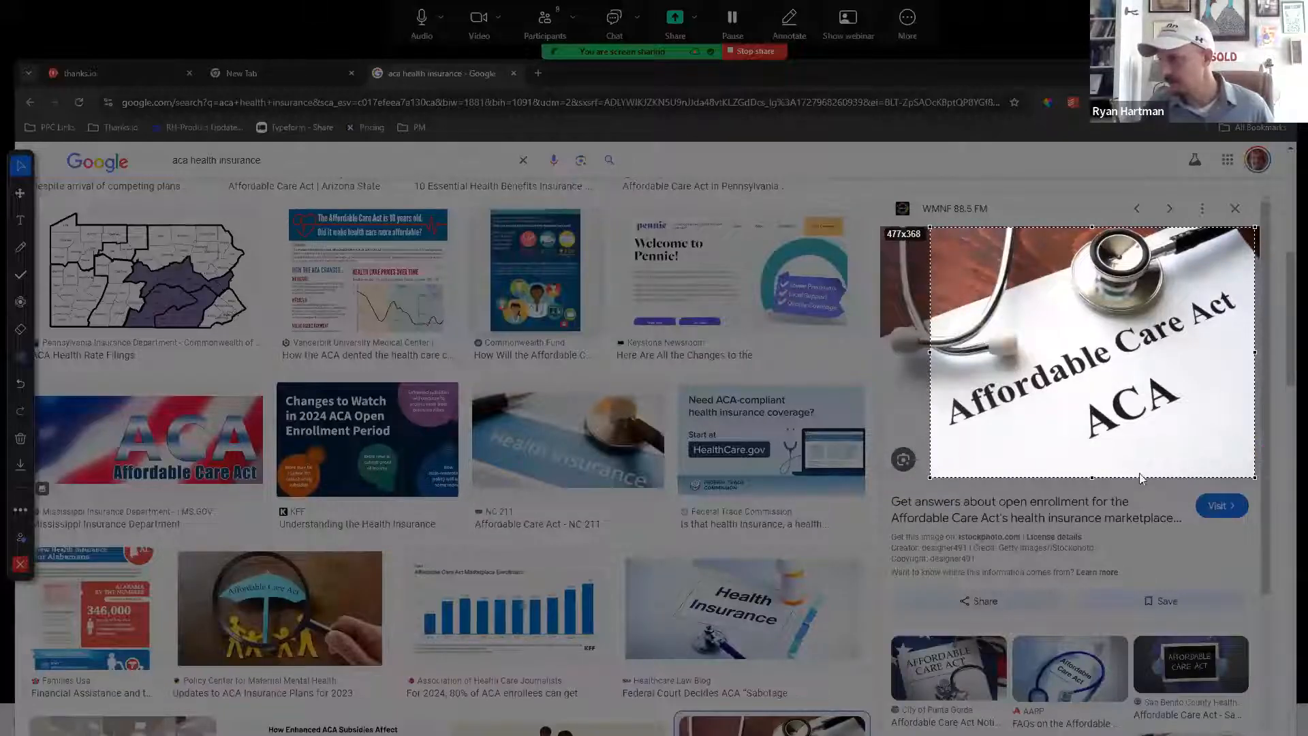
key(Return)
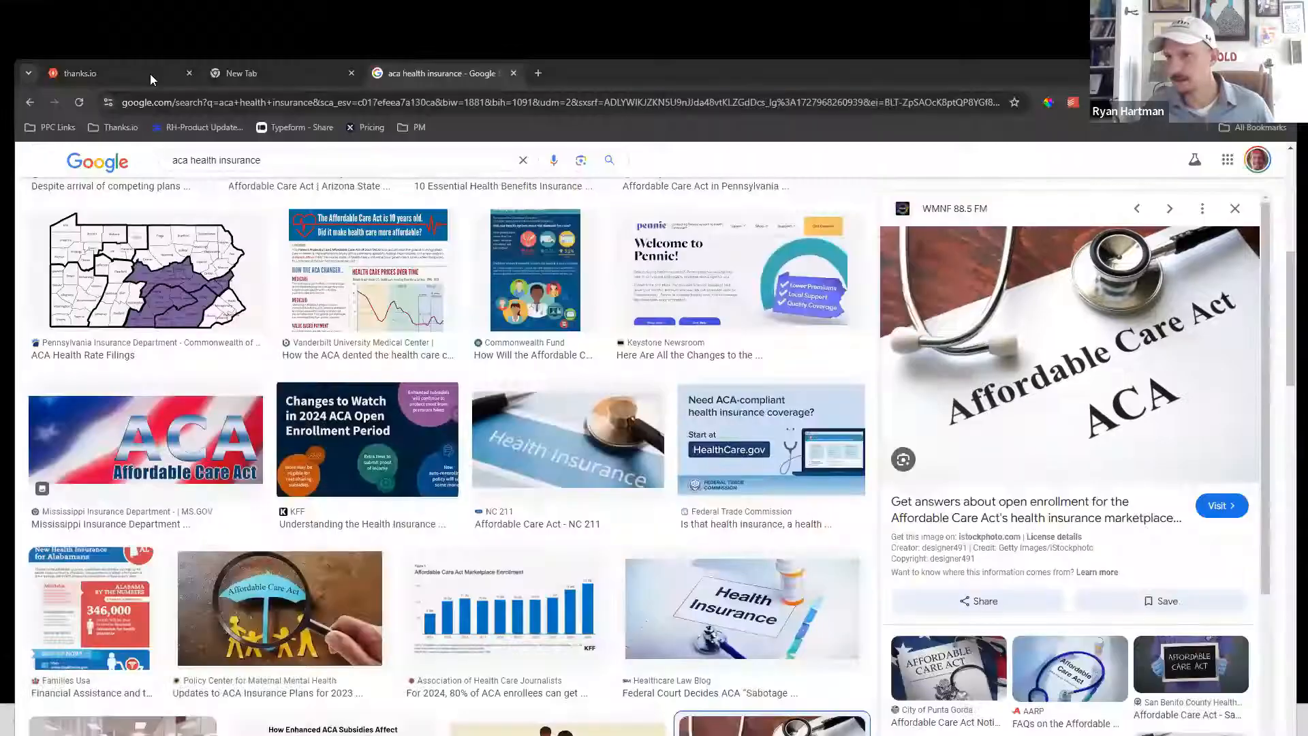
Return to the thanks.io dynamic image builder and upload the captured Affordable Care Act picture as the background image
click(150, 74)
scroll(467, 498, down, 3)
click(594, 439)
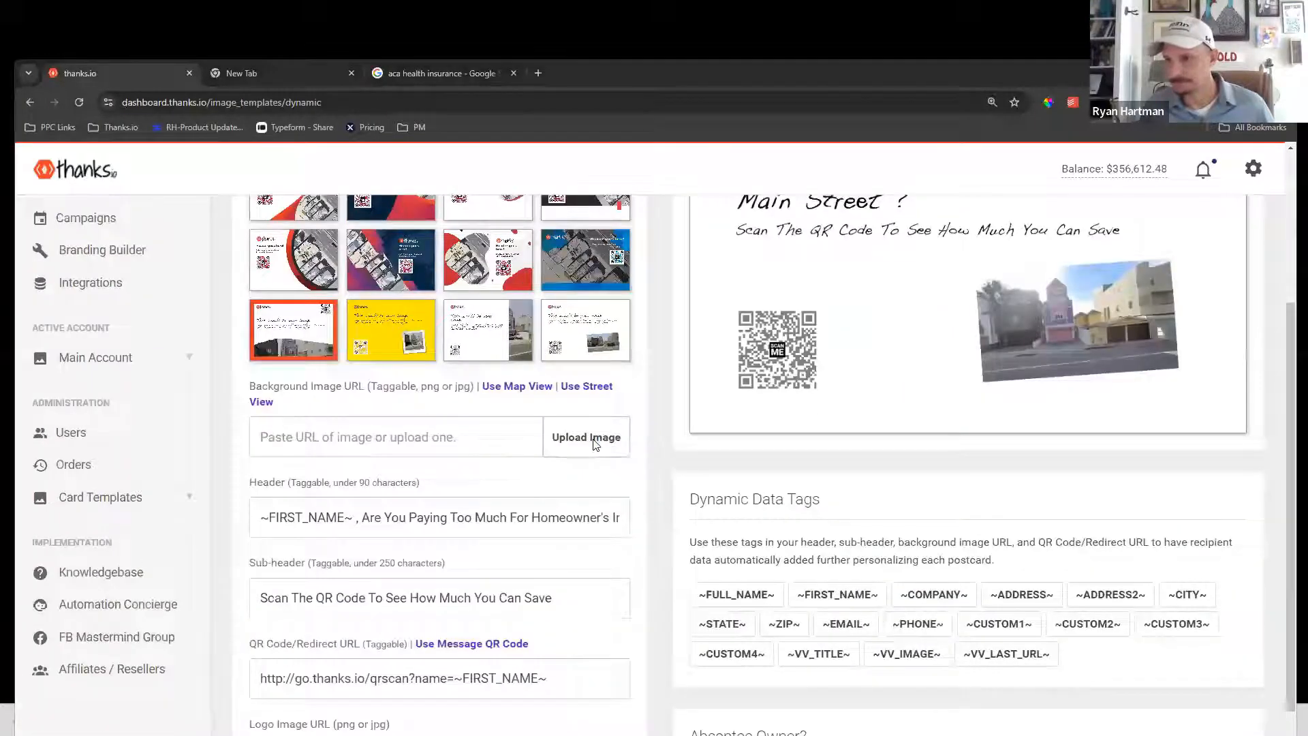
double_click(184, 192)
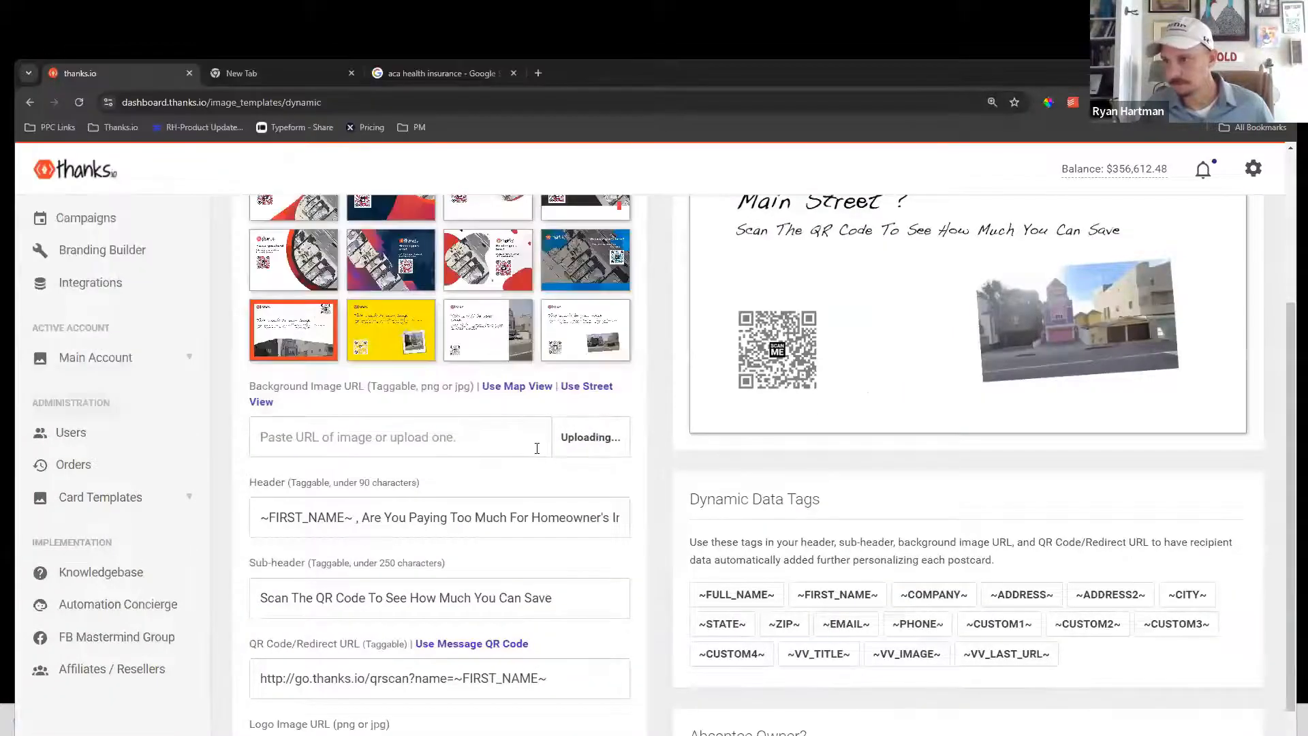
Replace the header text with "~FIRST_NAME~ , Don't Get Stuck Without Health Insurance This Year!"
scroll(283, 386, down, 2)
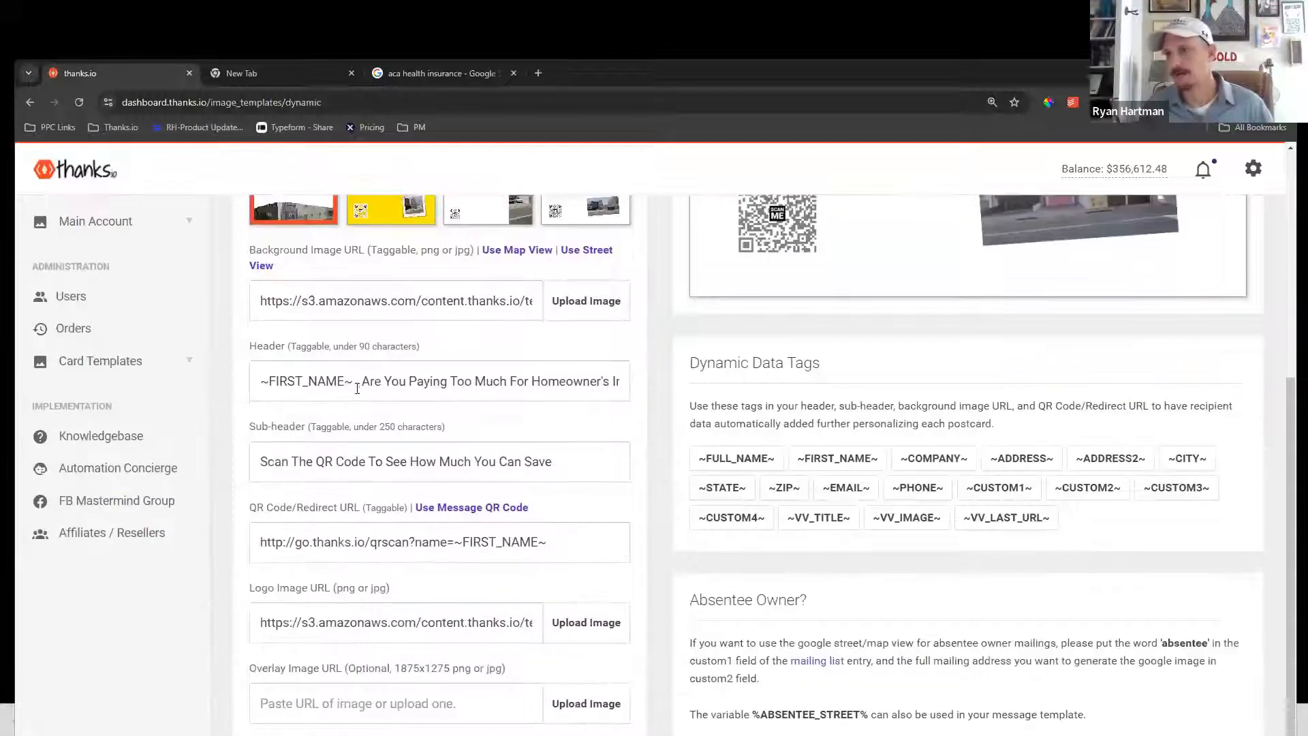
drag(266, 384, 686, 410)
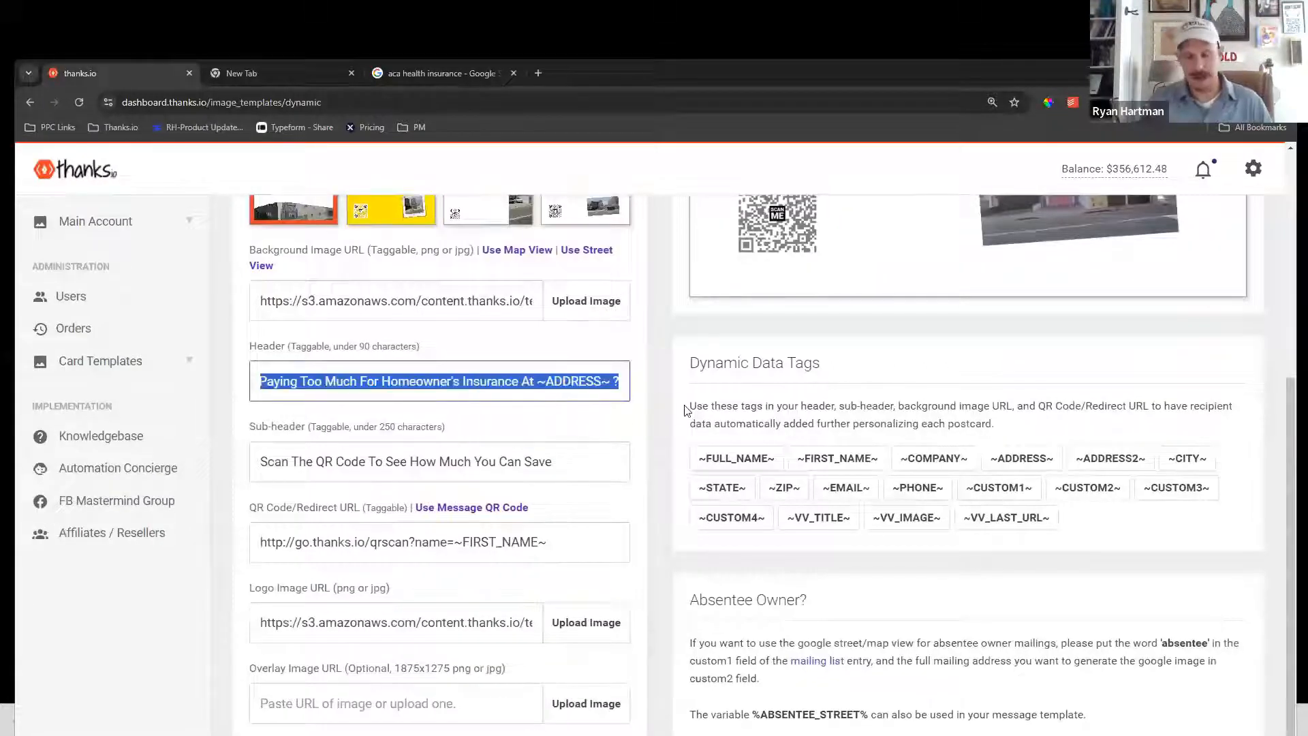
text(~FIRST_NAME~ , The)
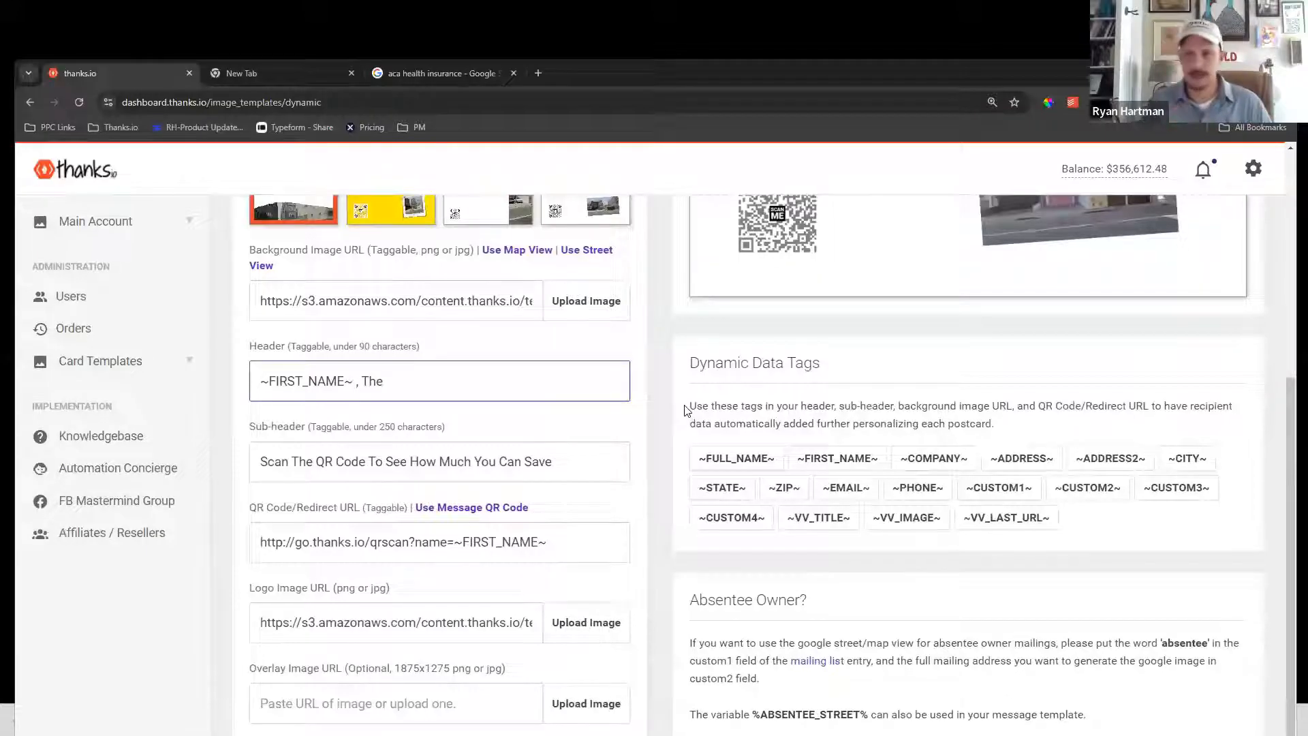
text(Enr)
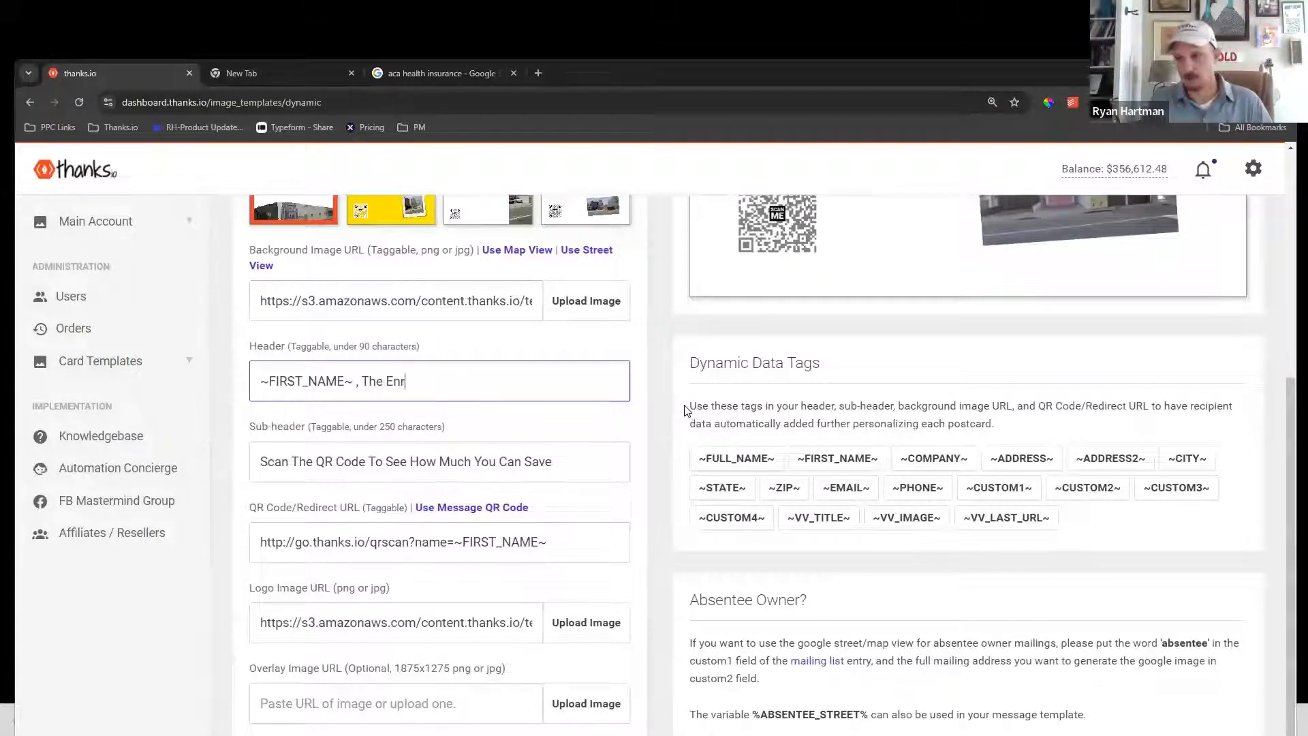
text(ollment Perioe)
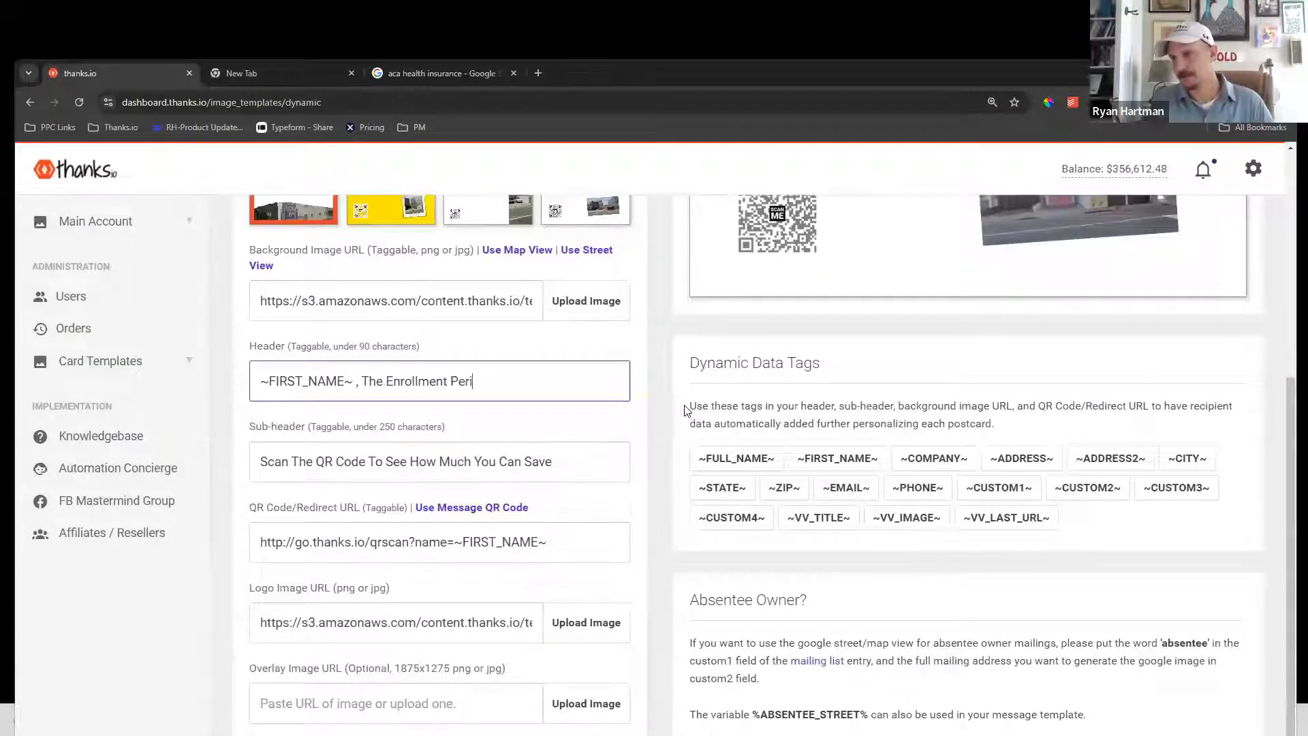
key(BackSpace)
key(BackSpace)
key(BackSpace)
key(BackSpace)
key(BackSpace)
key(BackSpace)
key(BackSpace)
key(BackSpace)
key(BackSpace)
key(BackSpace)
key(BackSpace)
key(BackSpace)
key(BackSpace)
key(BackSpace)
key(BackSpace)
key(BackSpace)
key(BackSpace)
key(BackSpace)
key(BackSpace)
key(BackSpace)
text(Don't Get Stuck Without Health Insurance This Hear!)
Replace the sub-header text with "Scan The QR Code To Shop Your Insurance Options Now"
drag(553, 462, 253, 435)
text(Scan The QR Code To Enroll In)
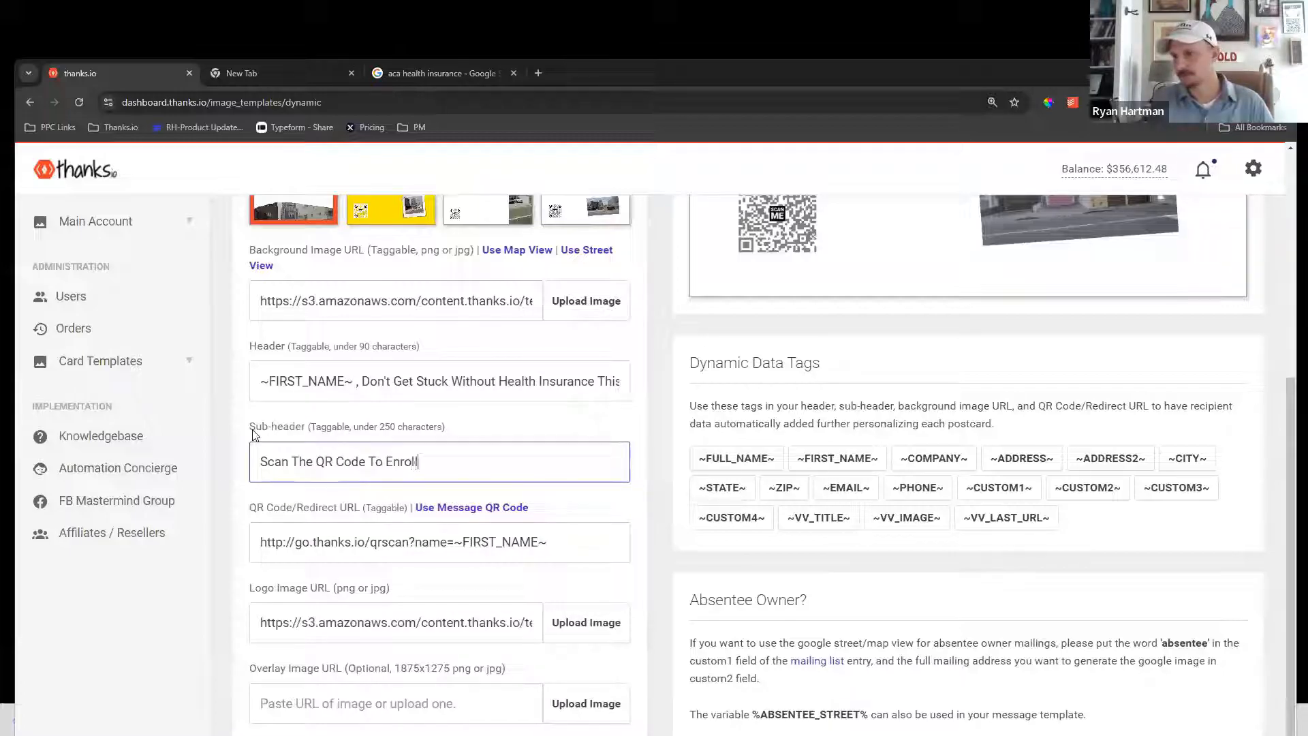
key(BackSpace)
key(BackSpace)
key(BackSpace)
key(BackSpace)
key(BackSpace)
key(BackSpace)
key(BackSpace)
key(BackSpace)
key(BackSpace)
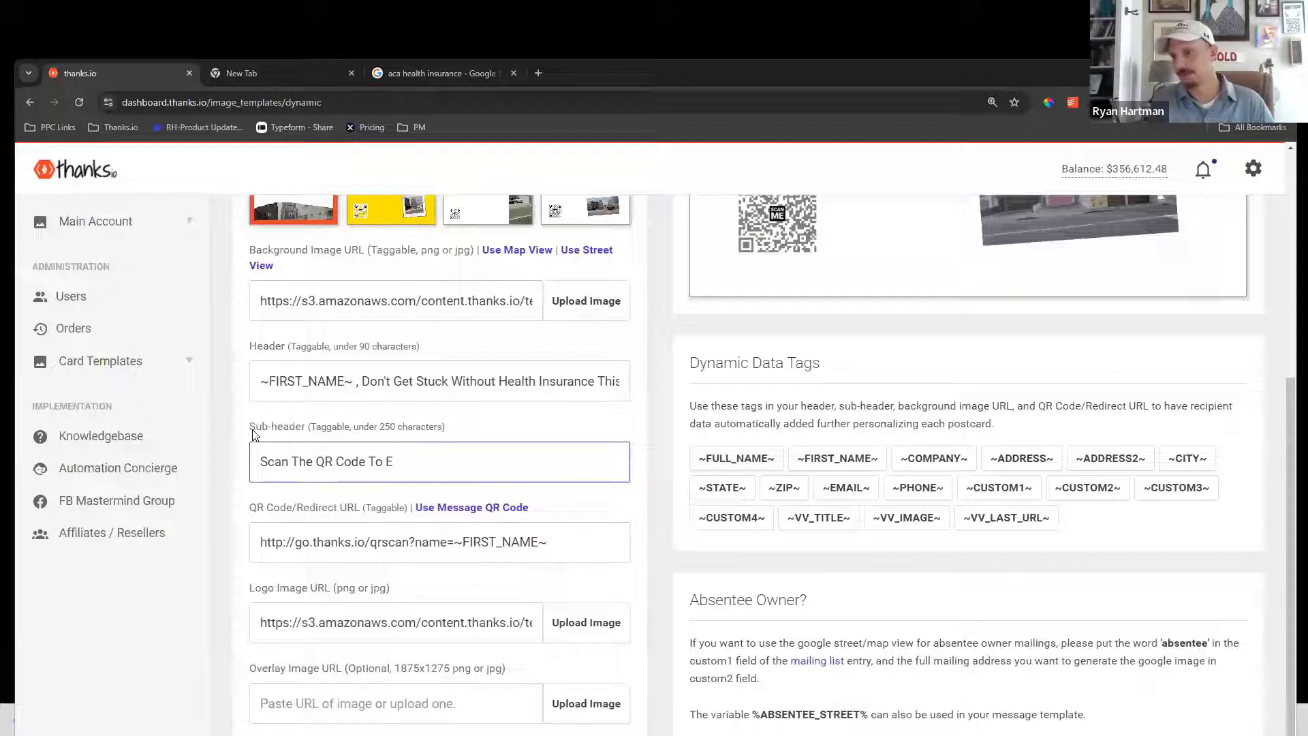
text(Shop Insu)
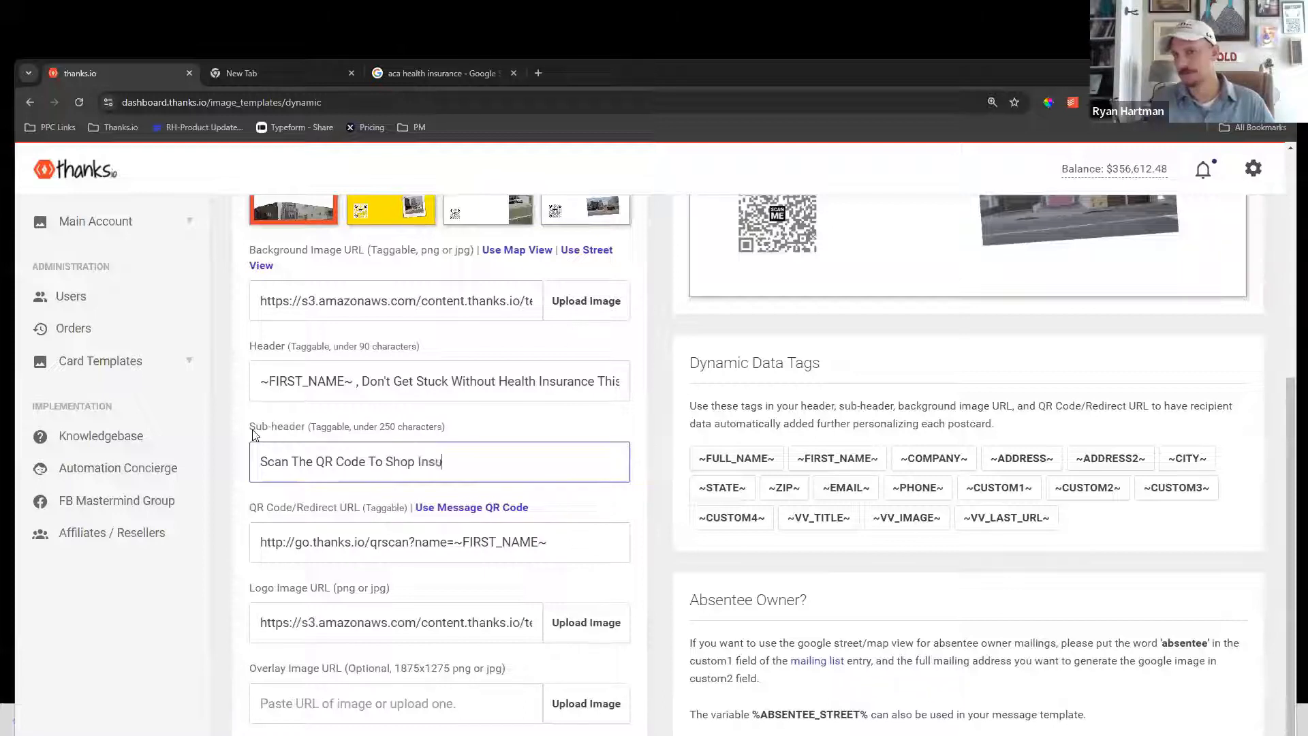
text(urance Opti)
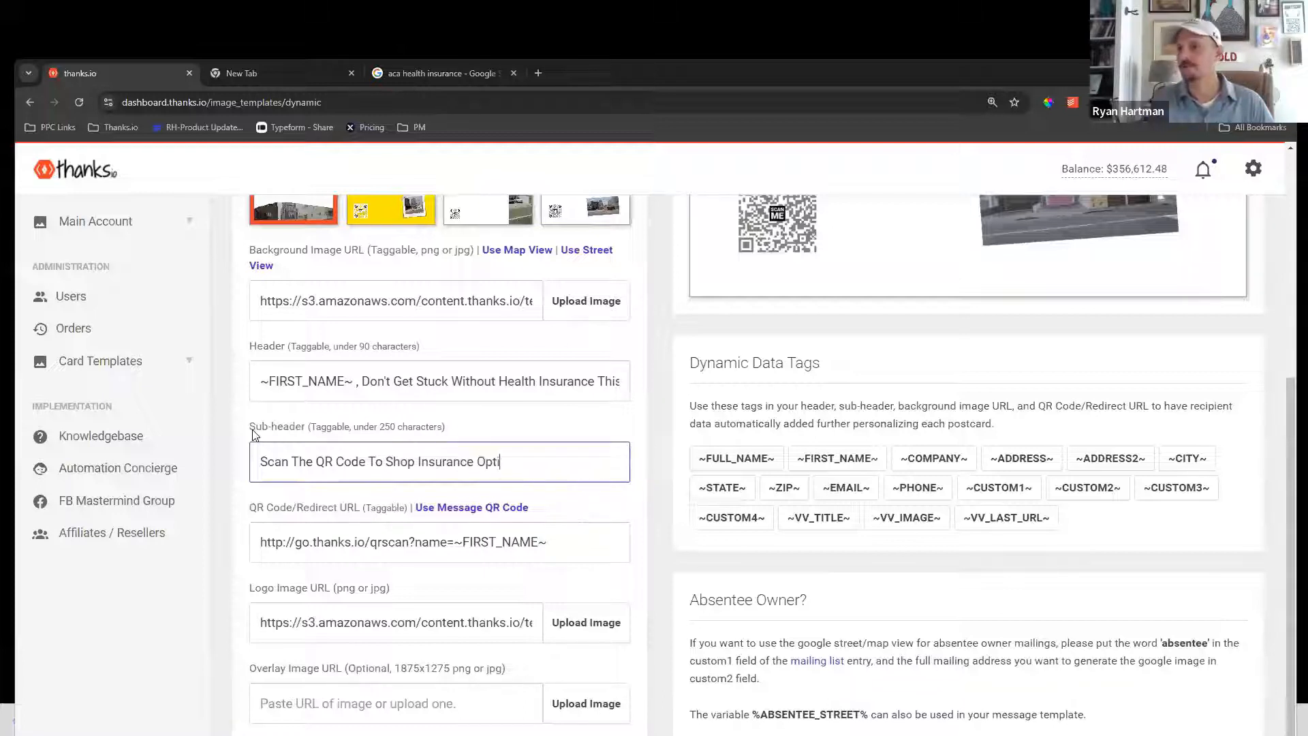
text(ons Now)
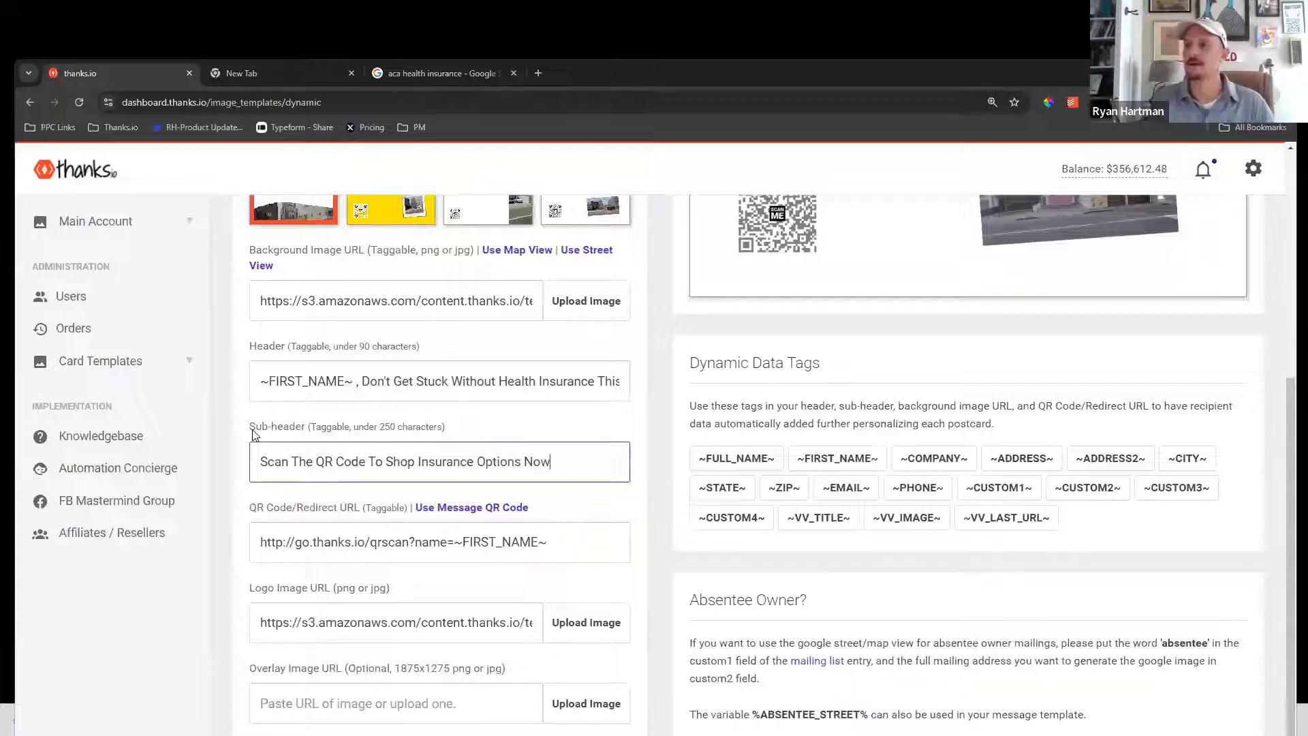
click(417, 462)
text(Your)
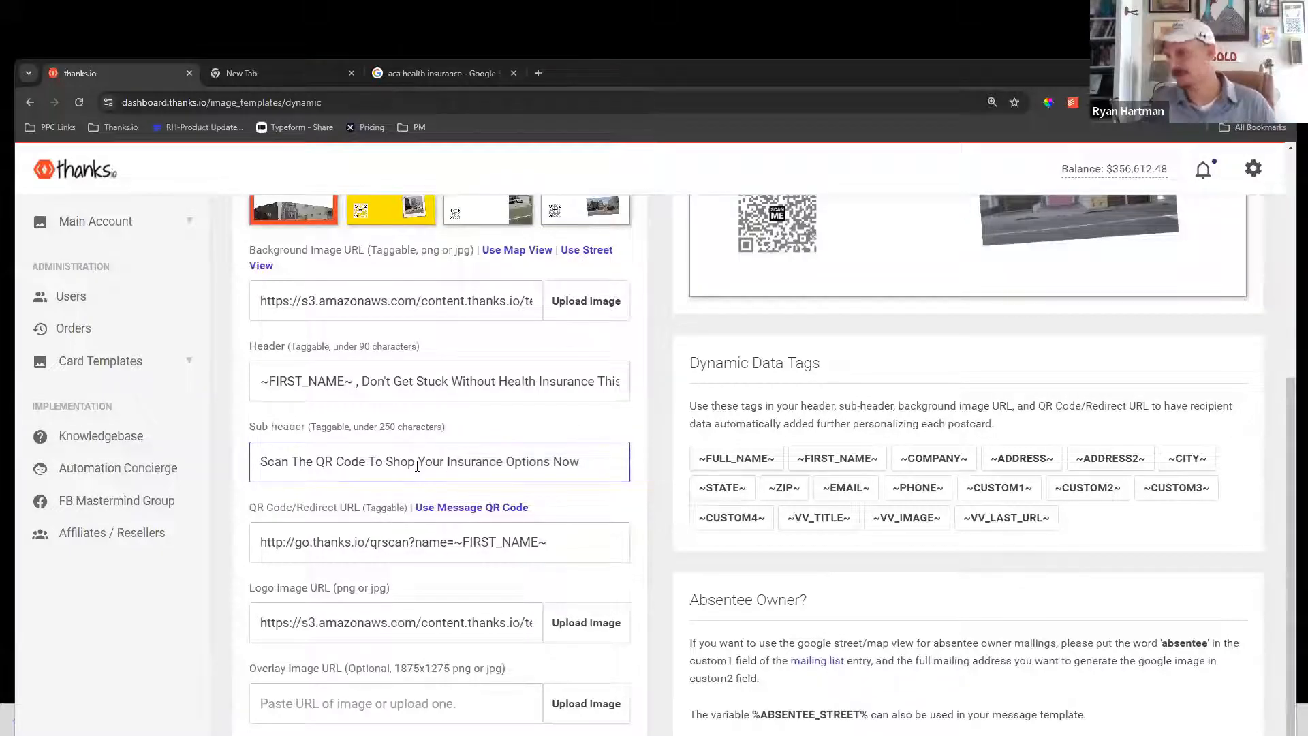
Check the QR code redirect URL and regenerate the postcard preview with the health insurance text and uploaded background
scroll(417, 466, down, 1)
drag(546, 473, 260, 474)
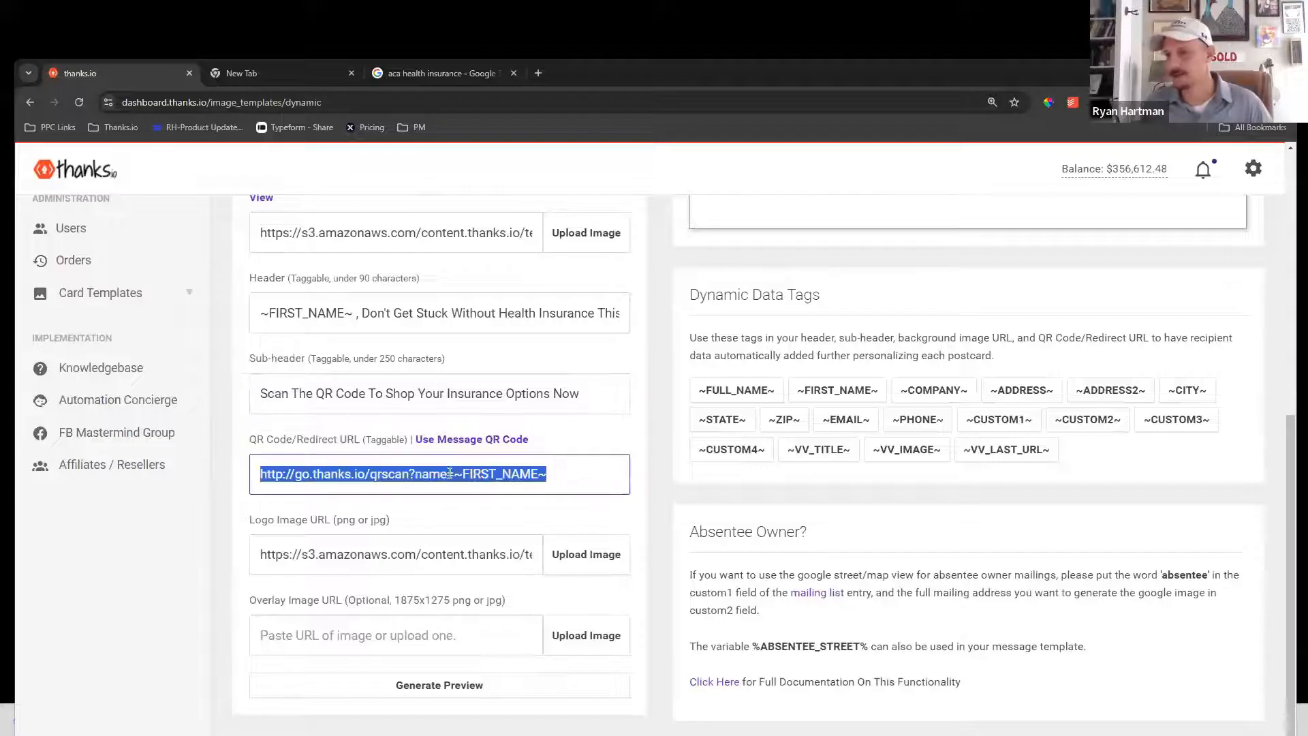
scroll(449, 474, down, 1)
click(433, 620)
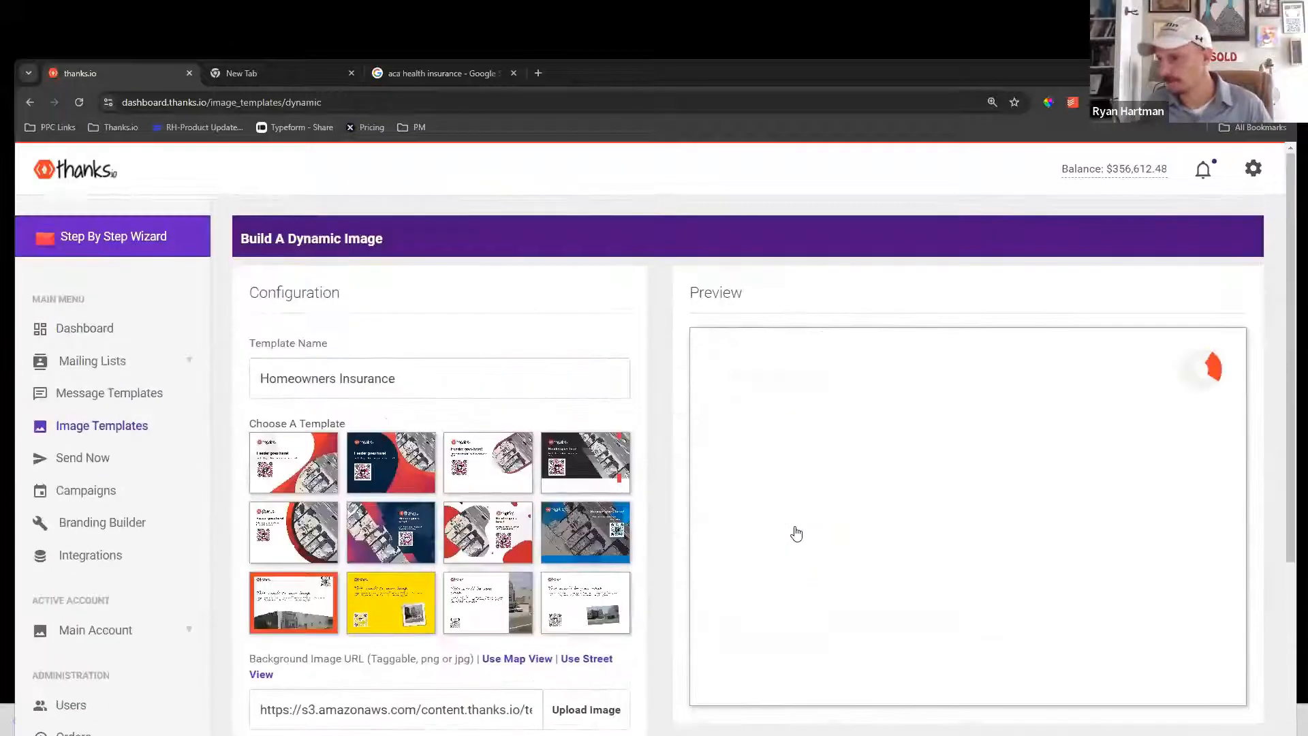
scroll(796, 532, down, 1)
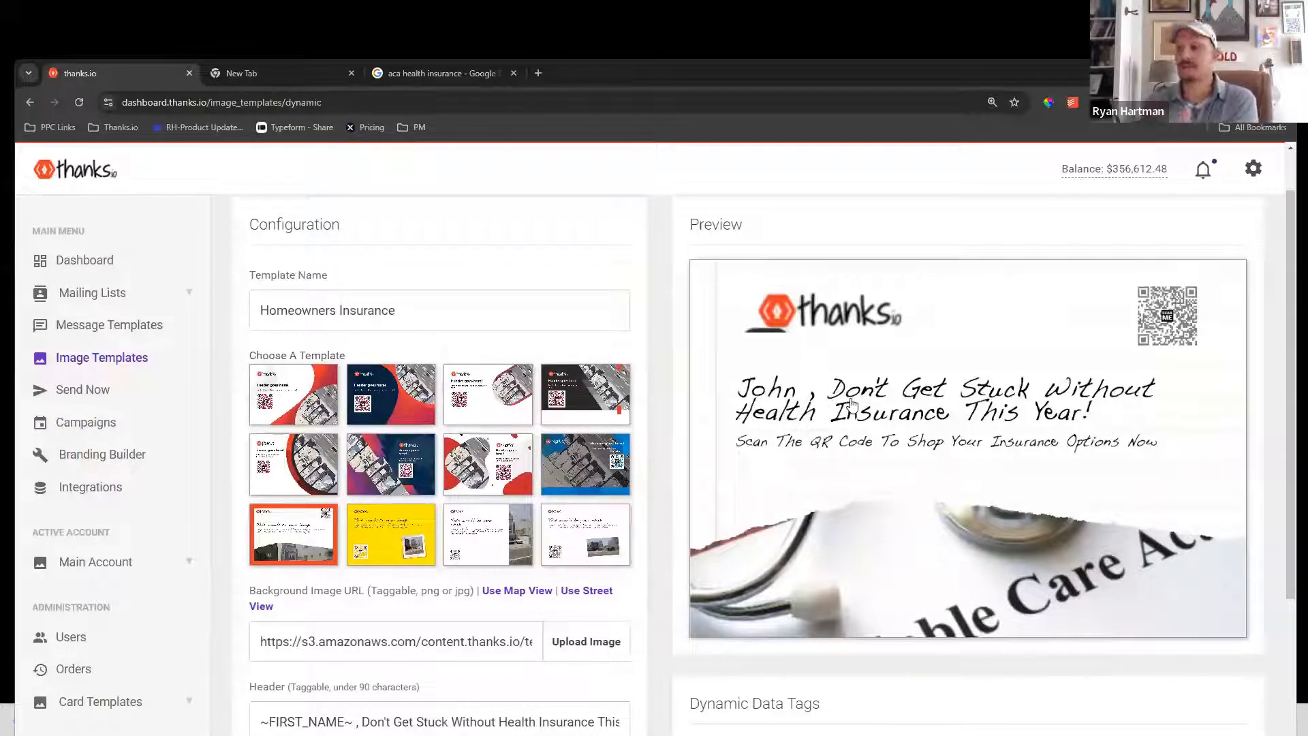
Switch to the third template in the first row and regenerate the postcard preview
scroll(483, 402, down, 4)
scroll(483, 402, down, 3)
click(415, 595)
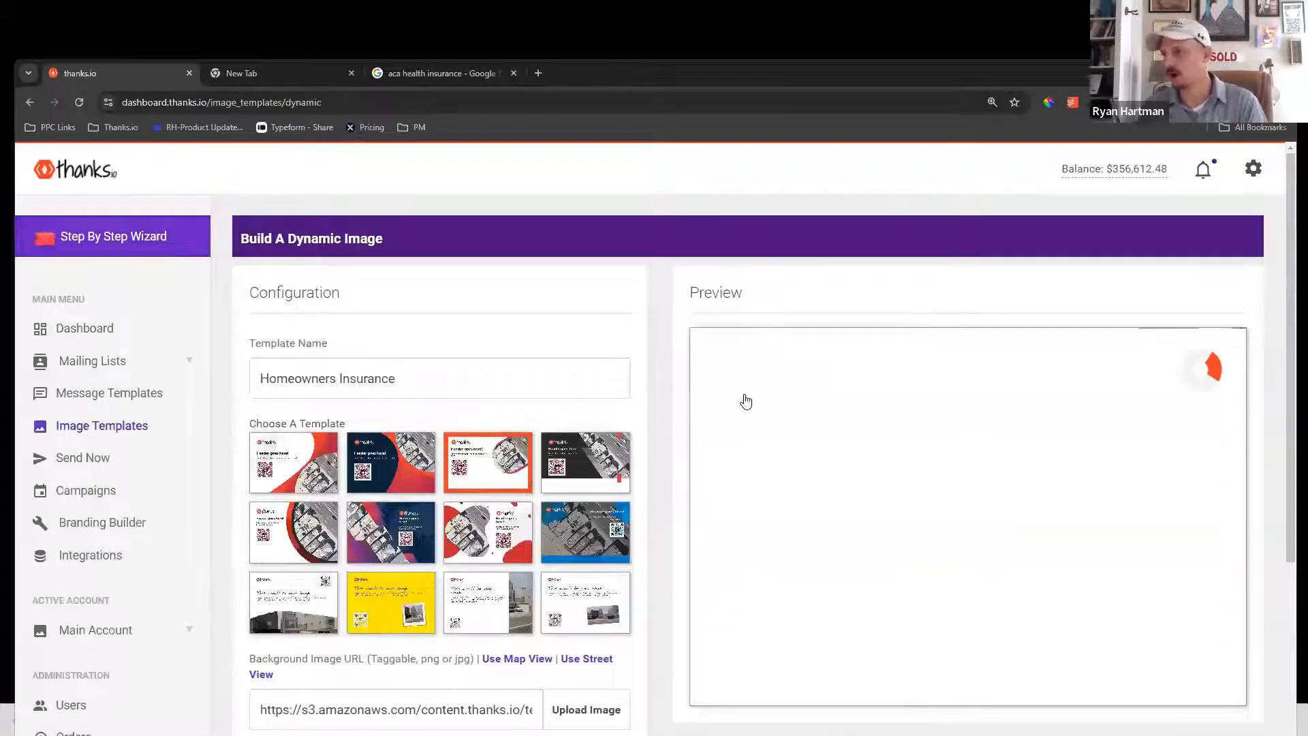
scroll(757, 477, down, 1)
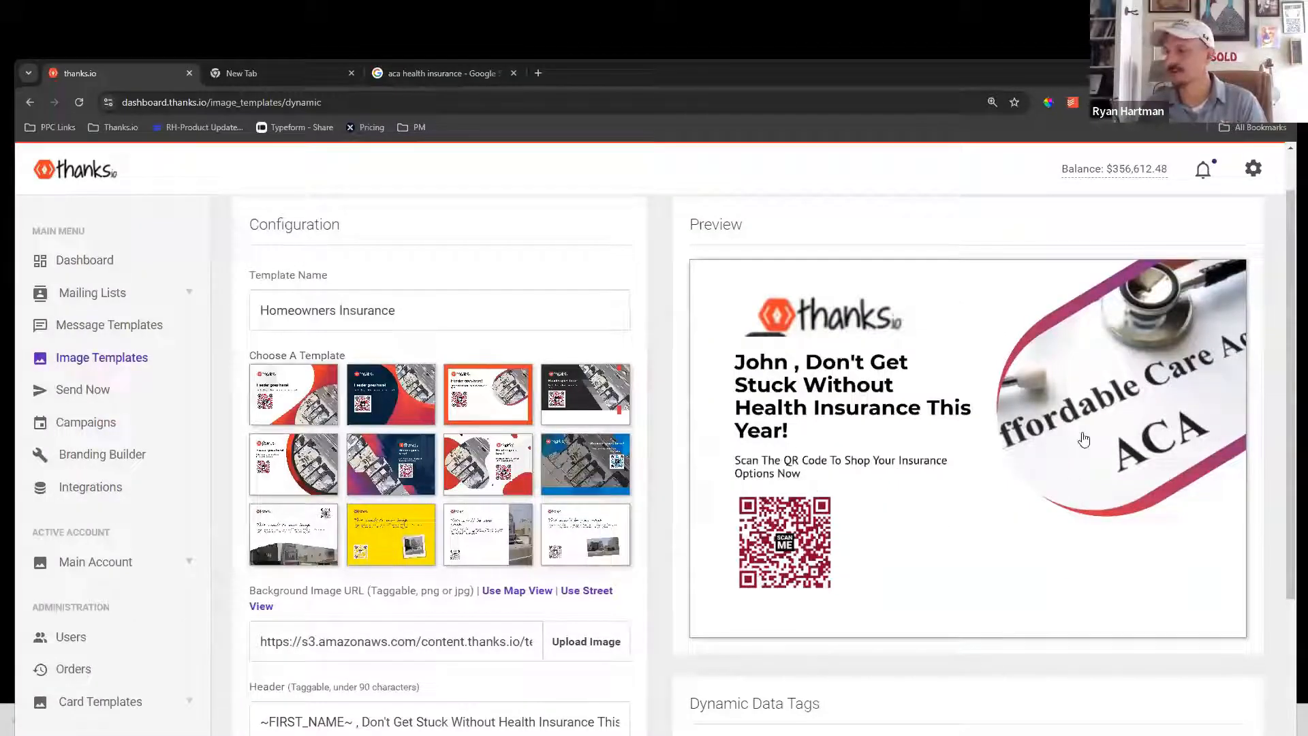
Switch to the fourth template in the third row and regenerate the postcard preview with the uploaded background
scroll(1076, 409, up, 1)
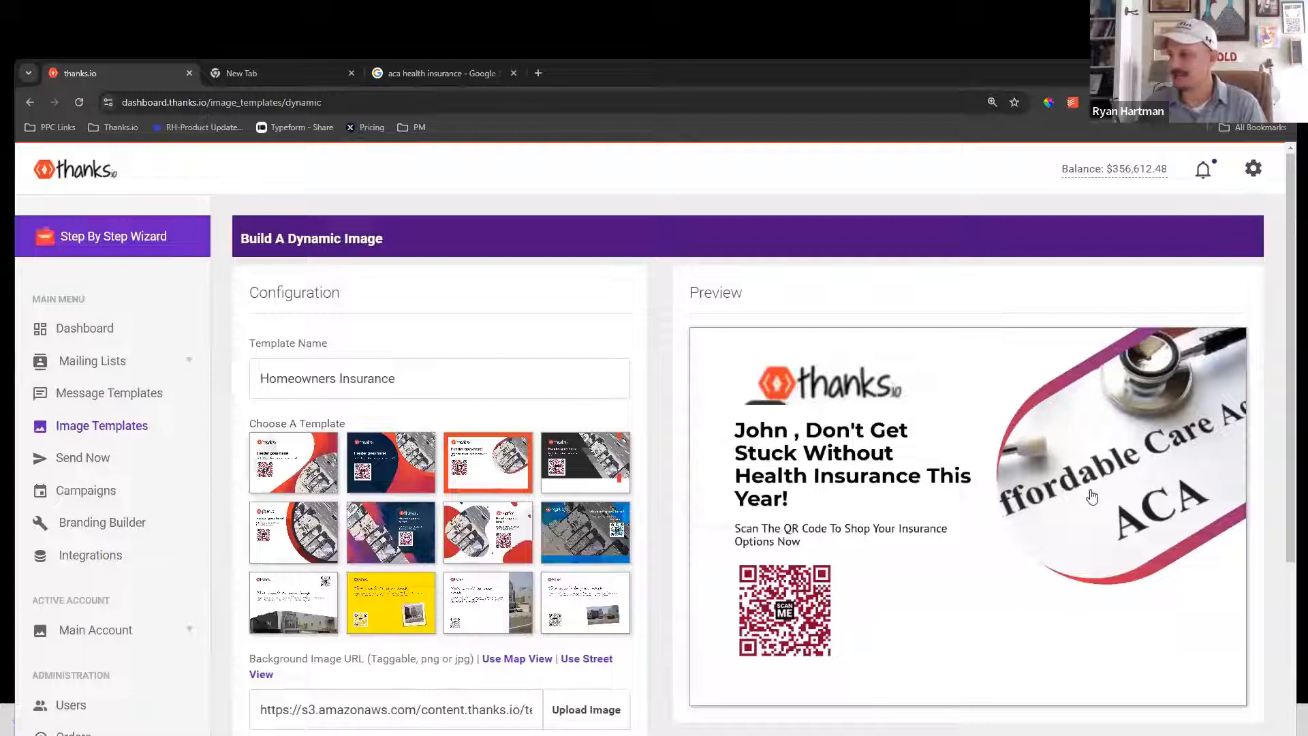
scroll(1026, 446, down, 1)
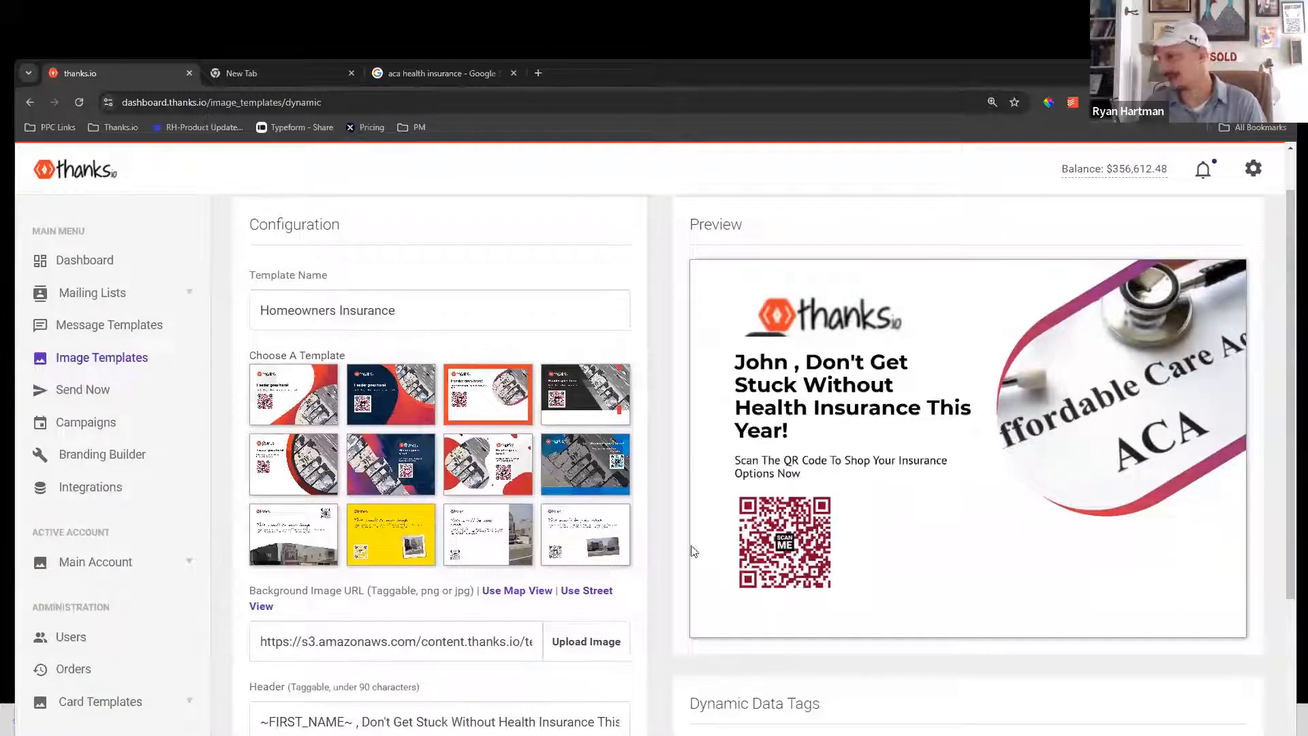
click(583, 545)
scroll(492, 624, down, 5)
scroll(492, 623, down, 3)
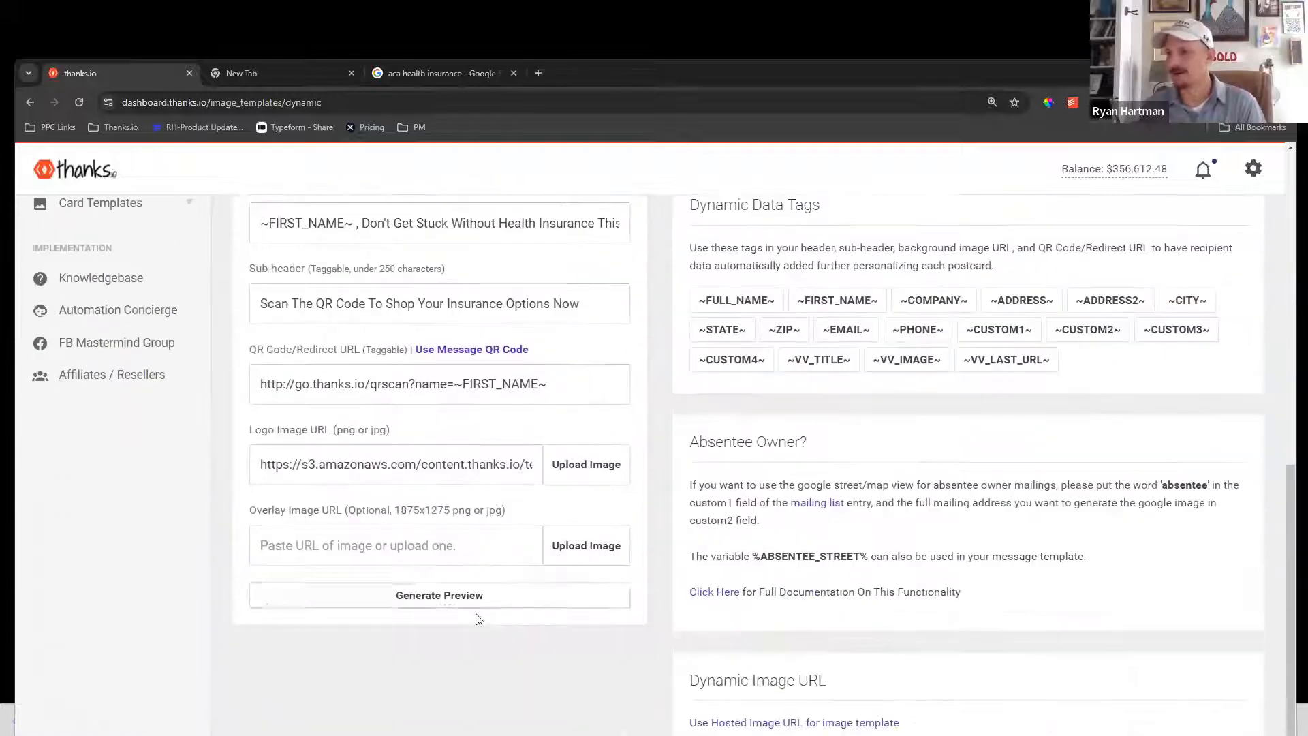
click(598, 595)
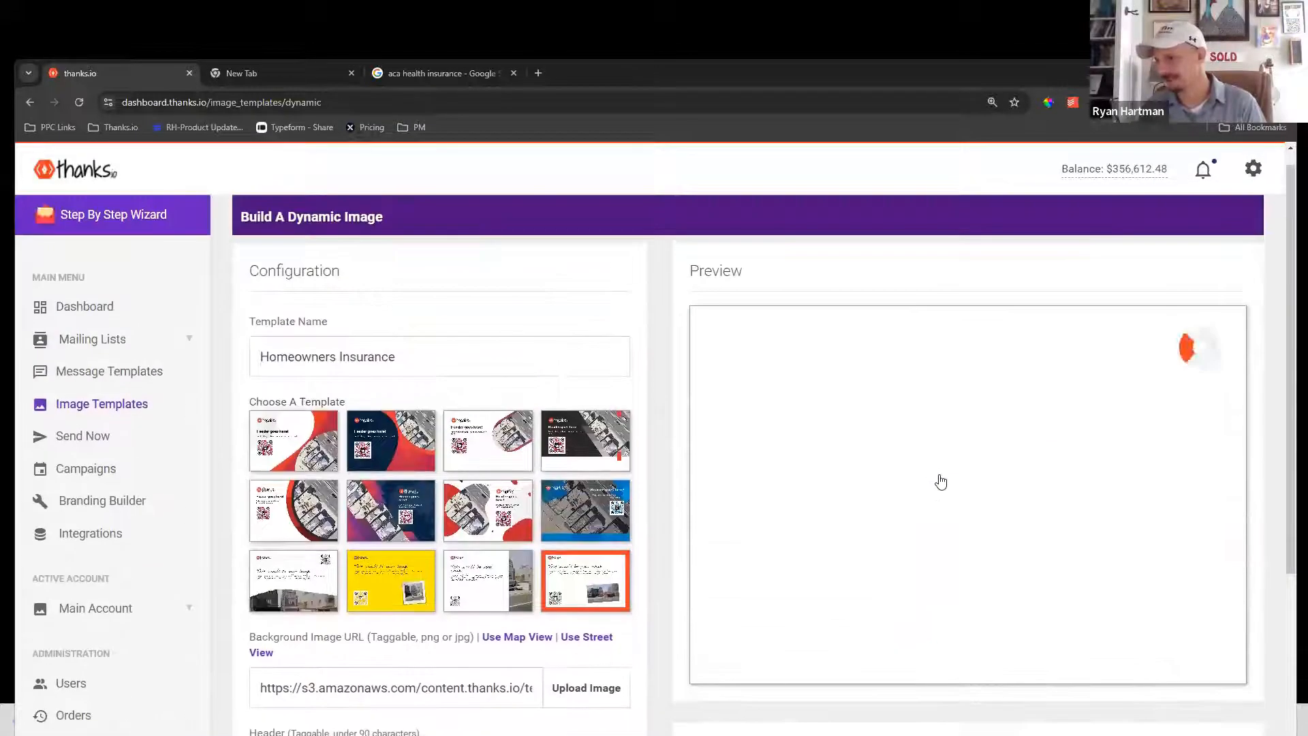
scroll(954, 470, down, 1)
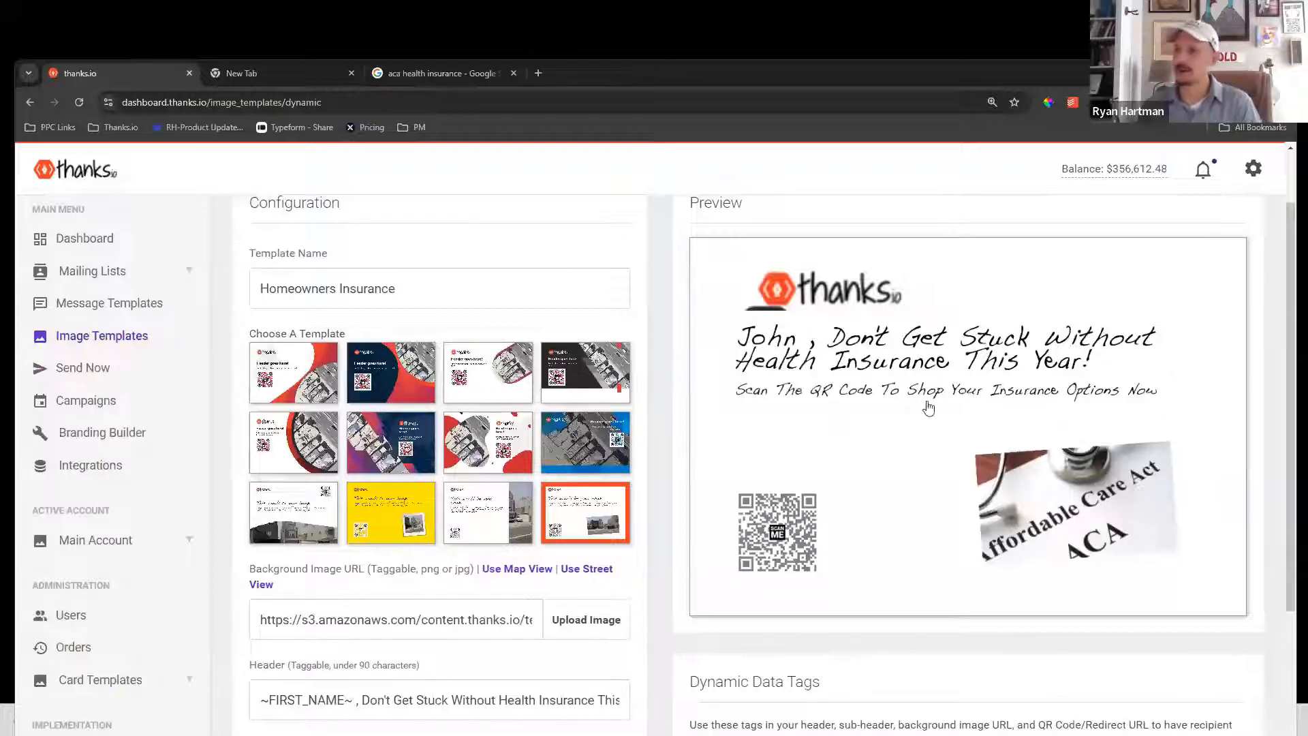
Clear the background image URL and regenerate the postcard preview without a background picture
scroll(574, 507, down, 3)
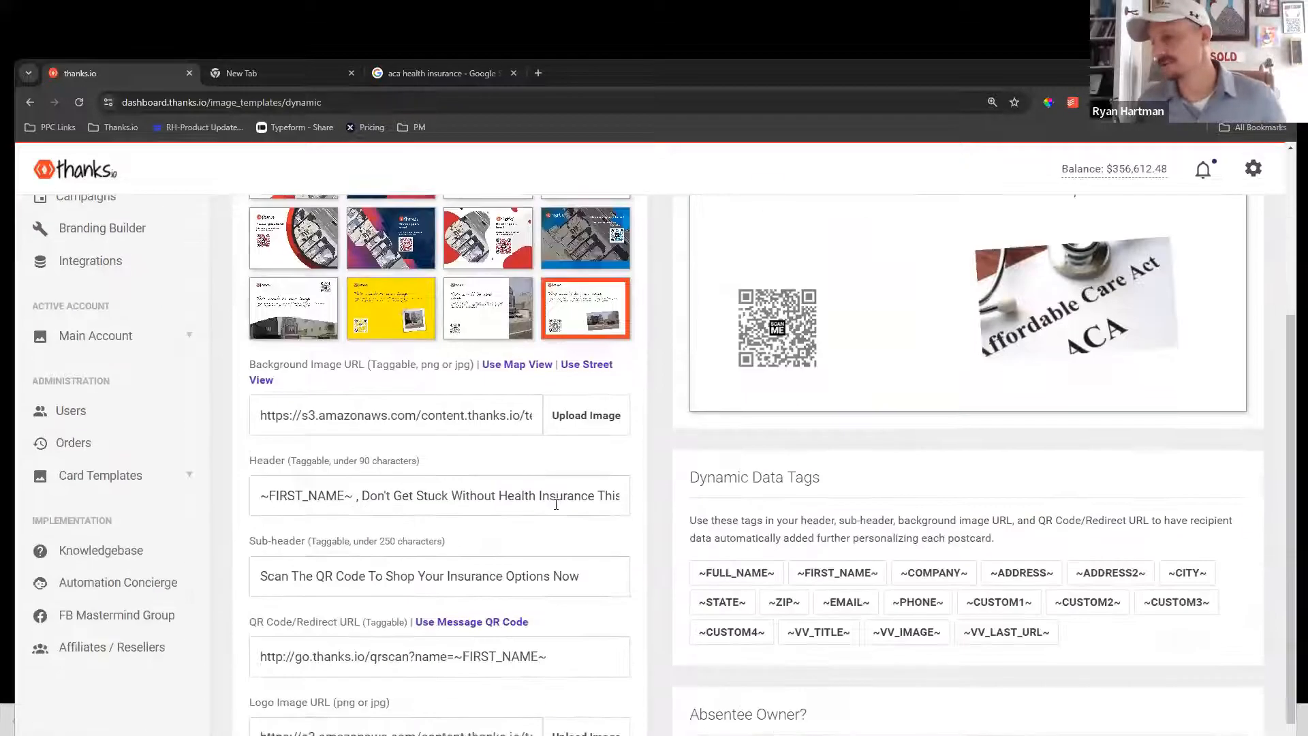
drag(265, 419, 631, 450)
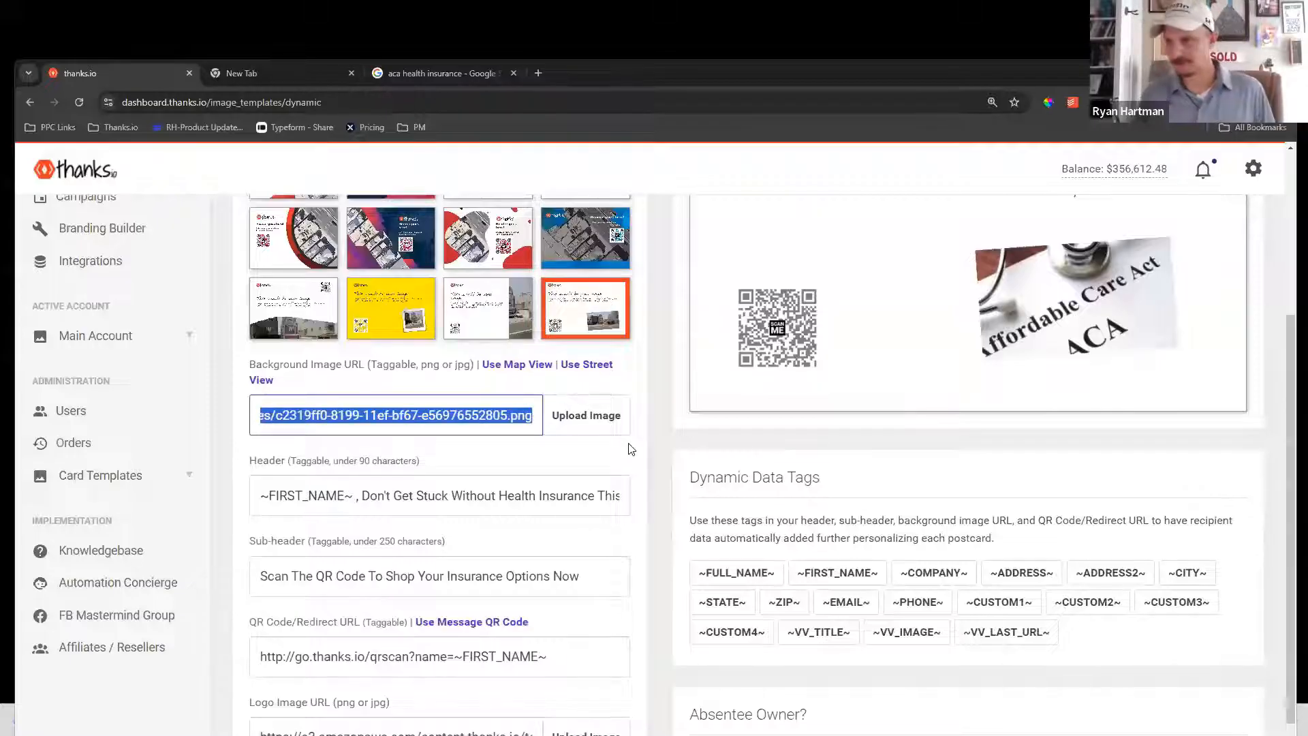
key(BackSpace)
scroll(392, 509, down, 4)
click(437, 598)
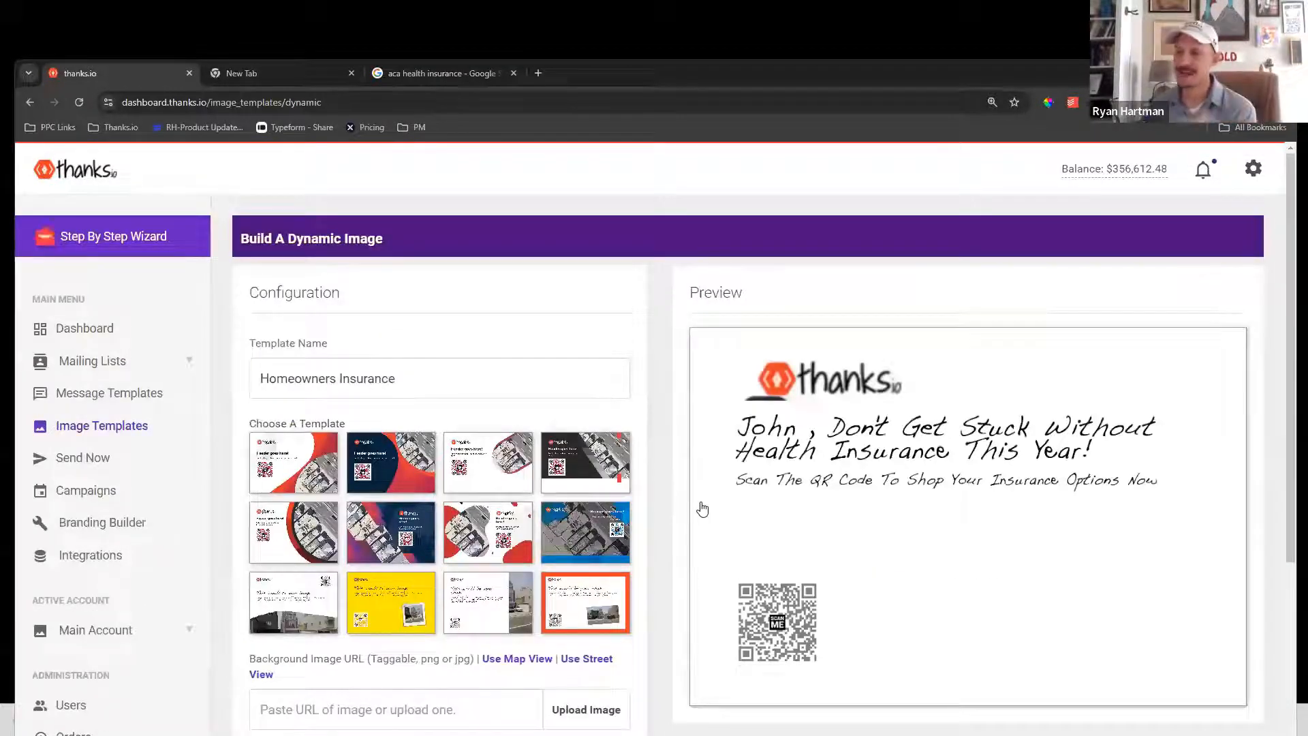
Try the third template in the first row and regenerate the preview with no background image
click(465, 466)
scroll(465, 467, down, 10)
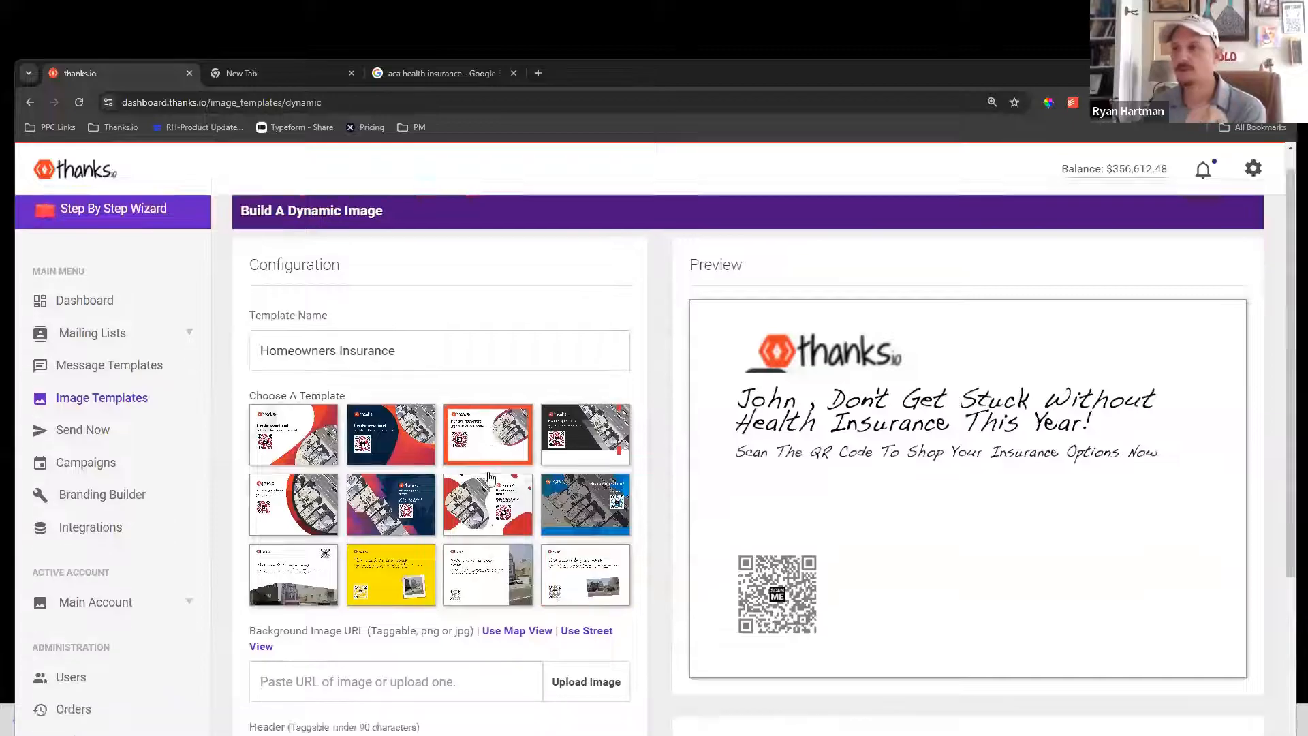
scroll(755, 516, up, 10)
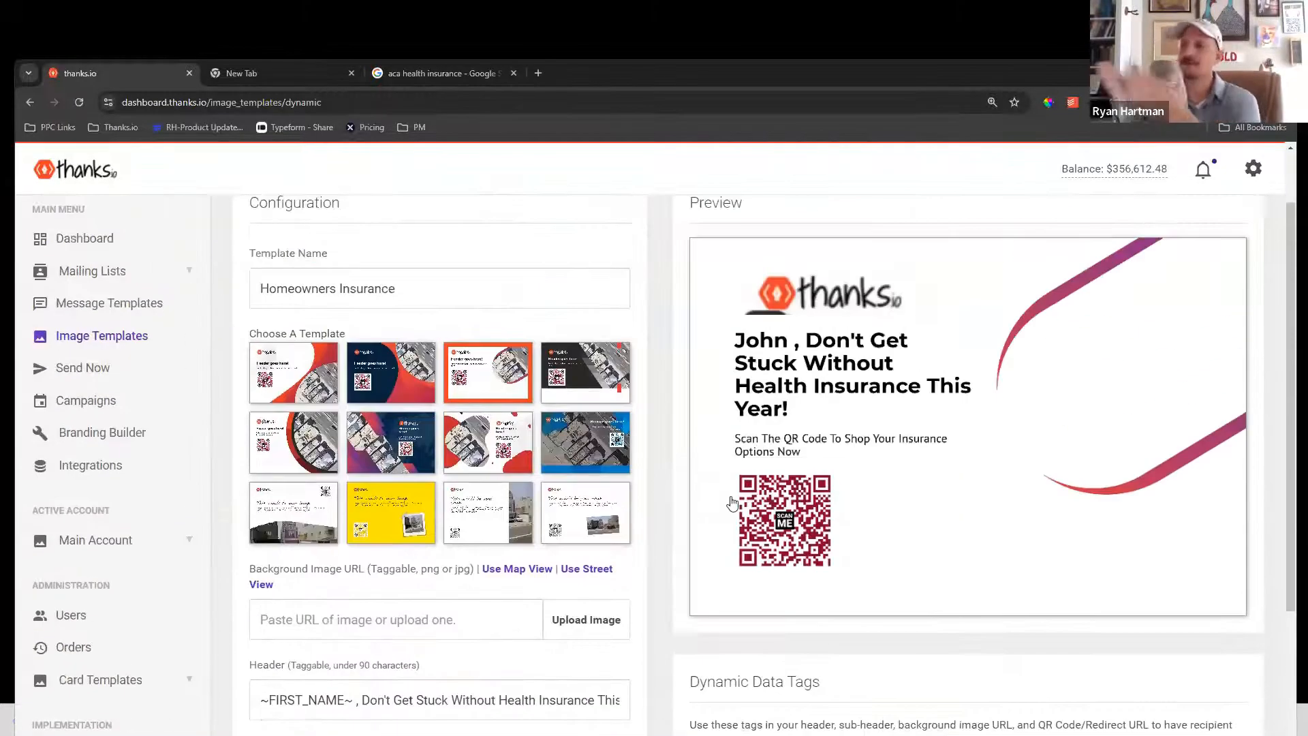
Switch back to the handwritten-style fourth template in the third row and regenerate the preview
click(582, 505)
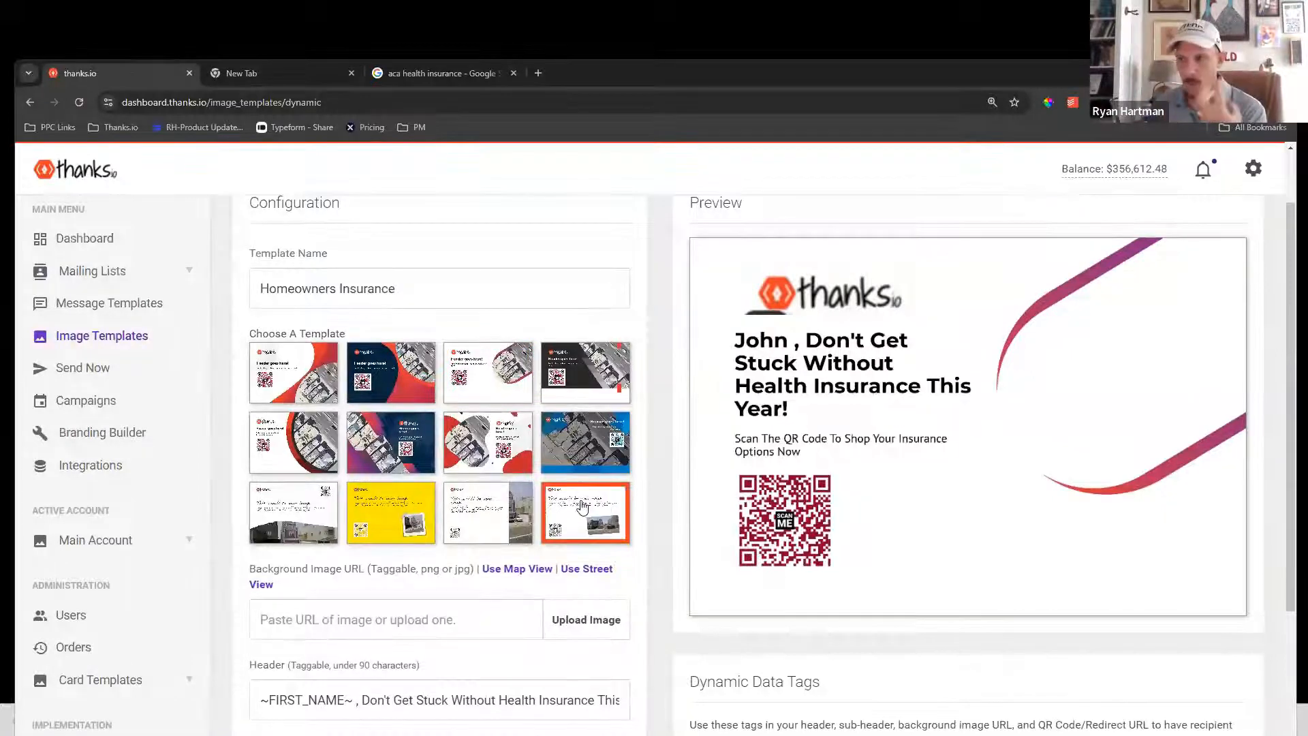
scroll(583, 506, down, 7)
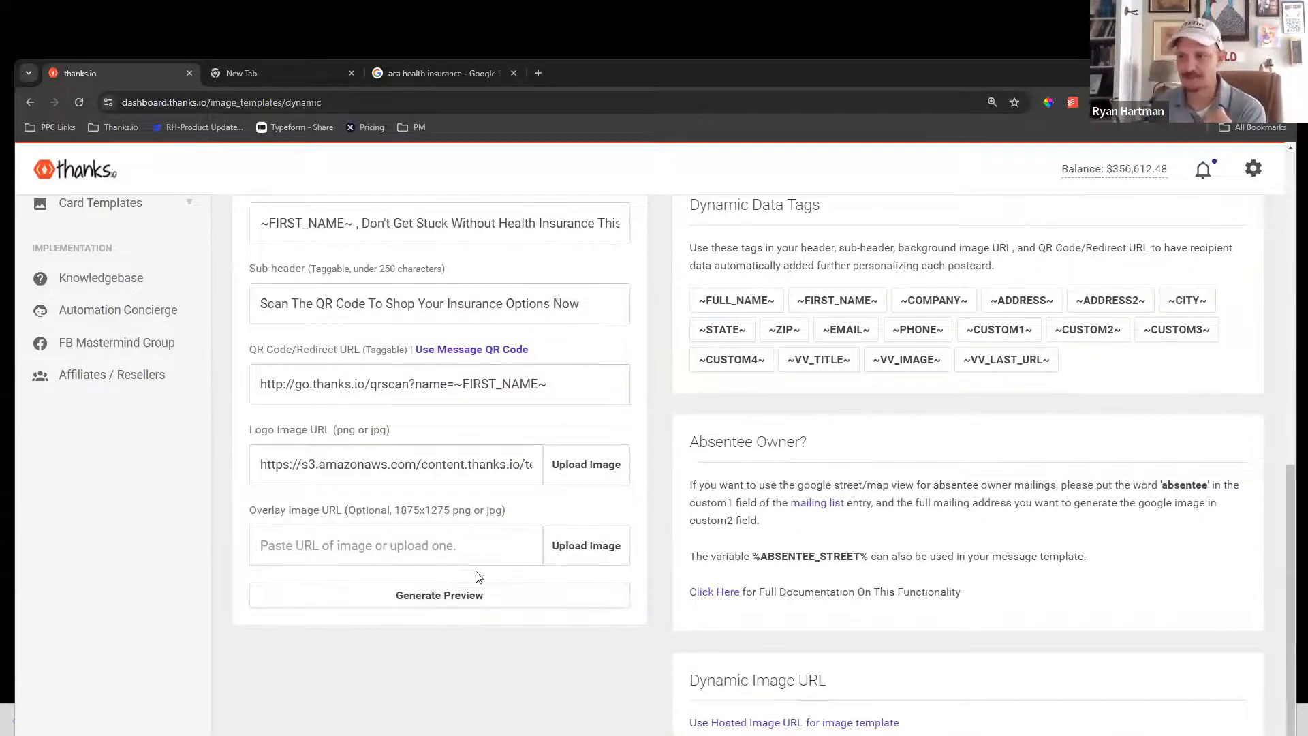
click(479, 587)
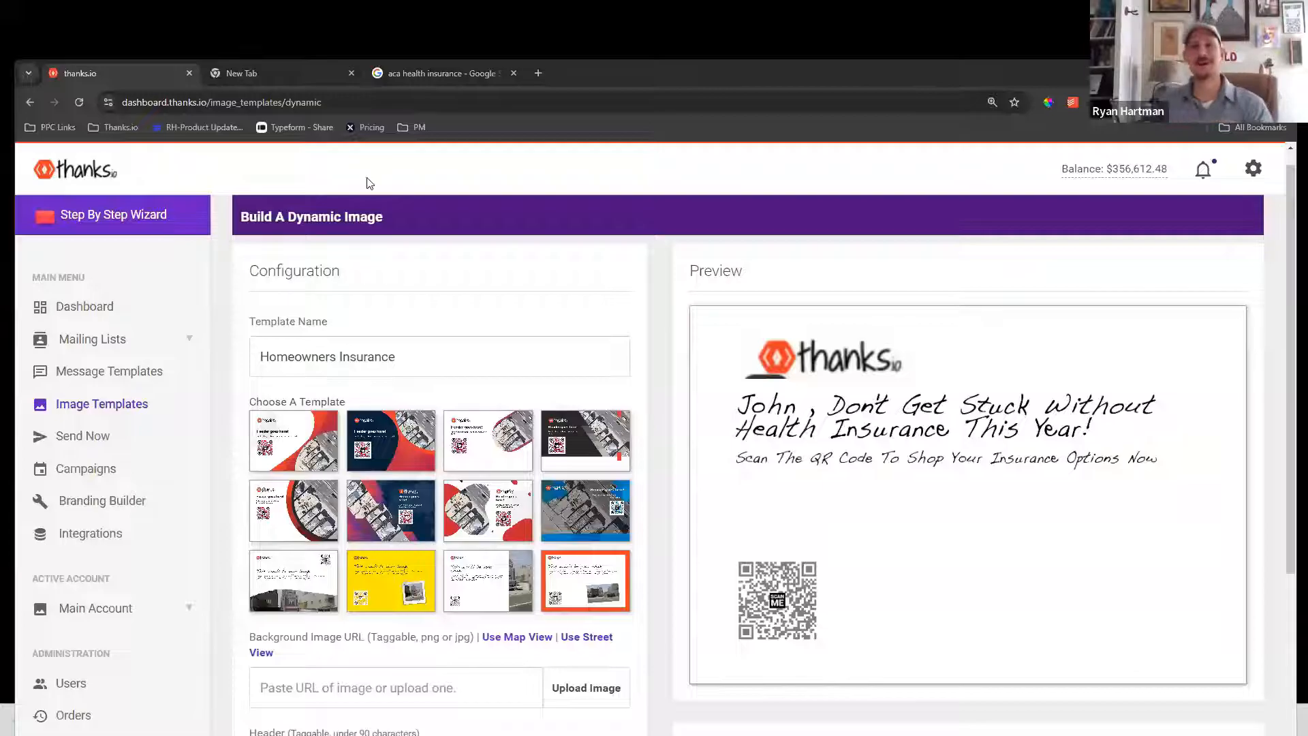
scroll(899, 538, down, 5)
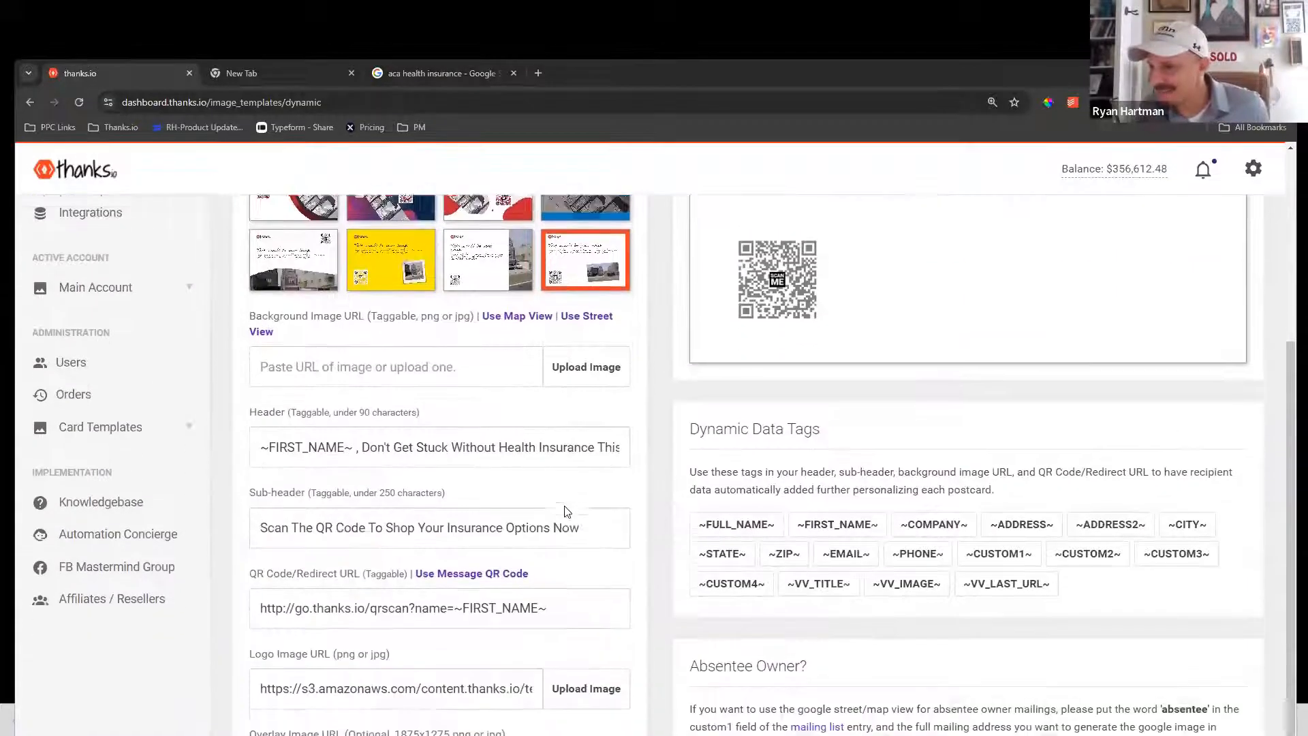
scroll(564, 511, up, 4)
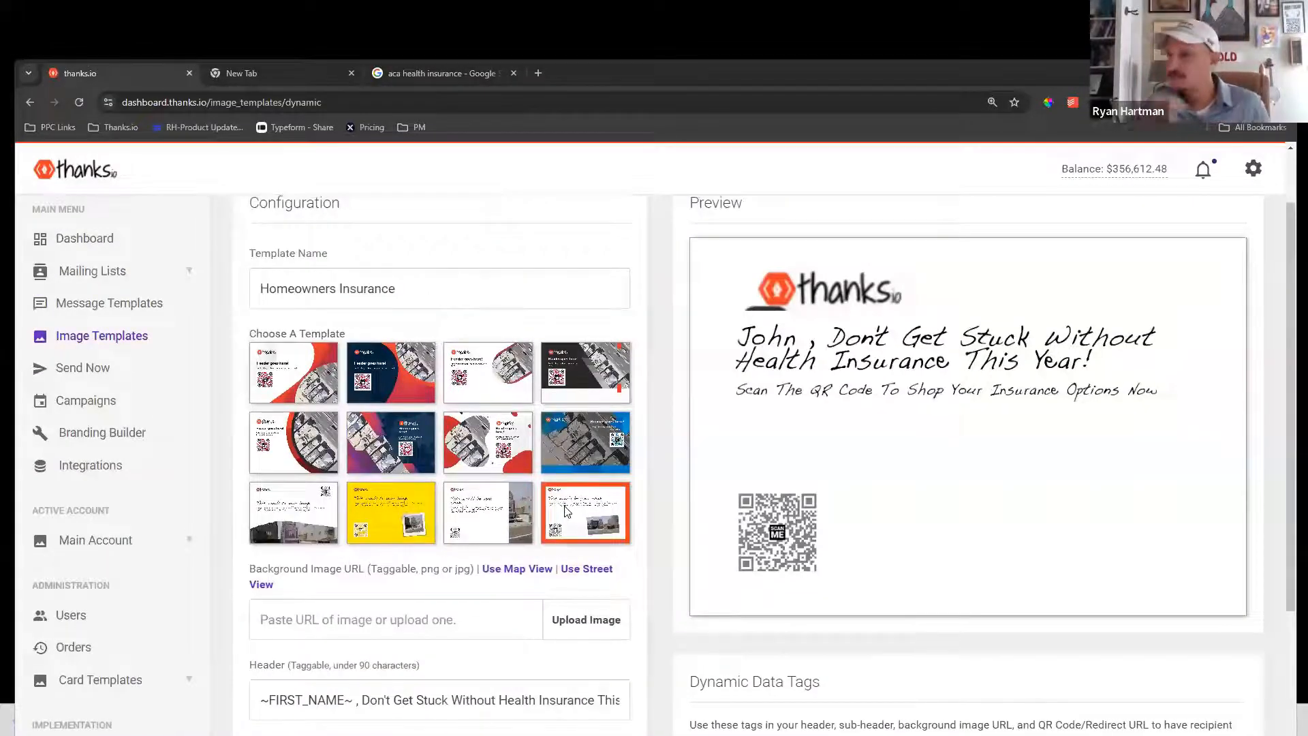
scroll(564, 511, down, 5)
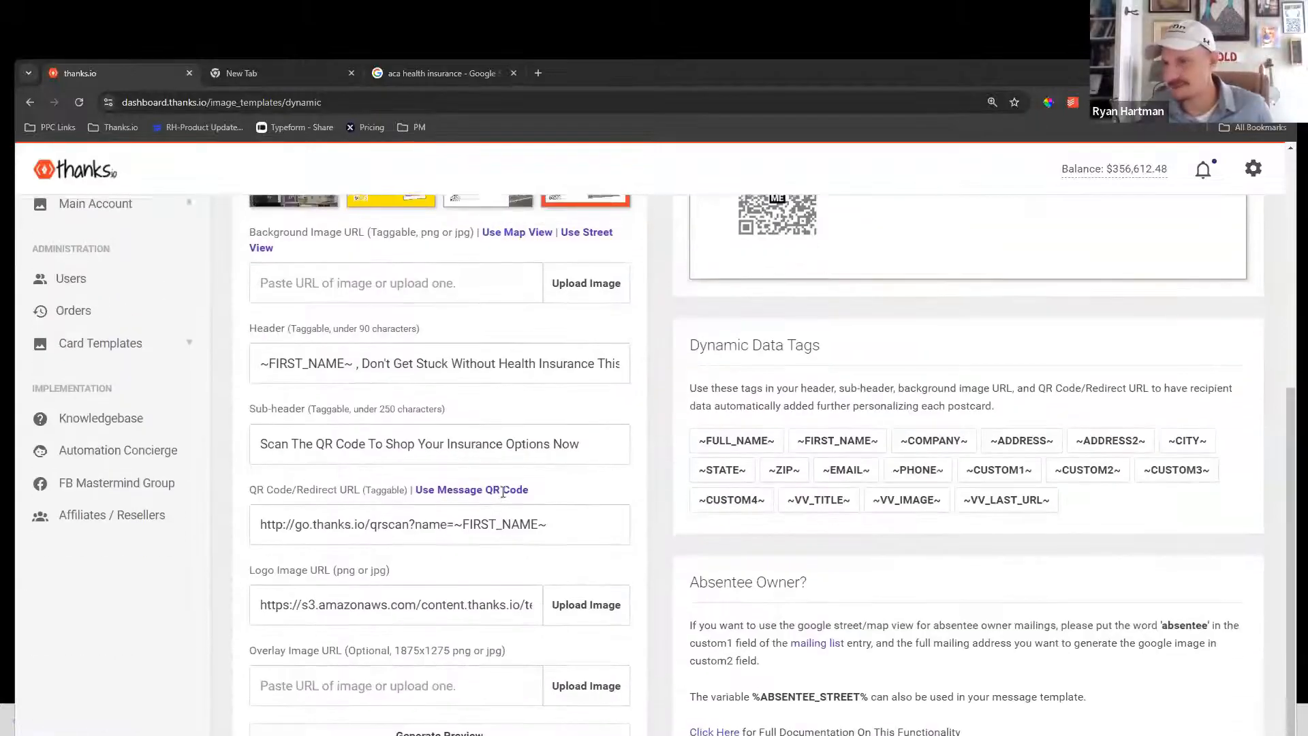
scroll(505, 485, up, 3)
scroll(549, 521, down, 3)
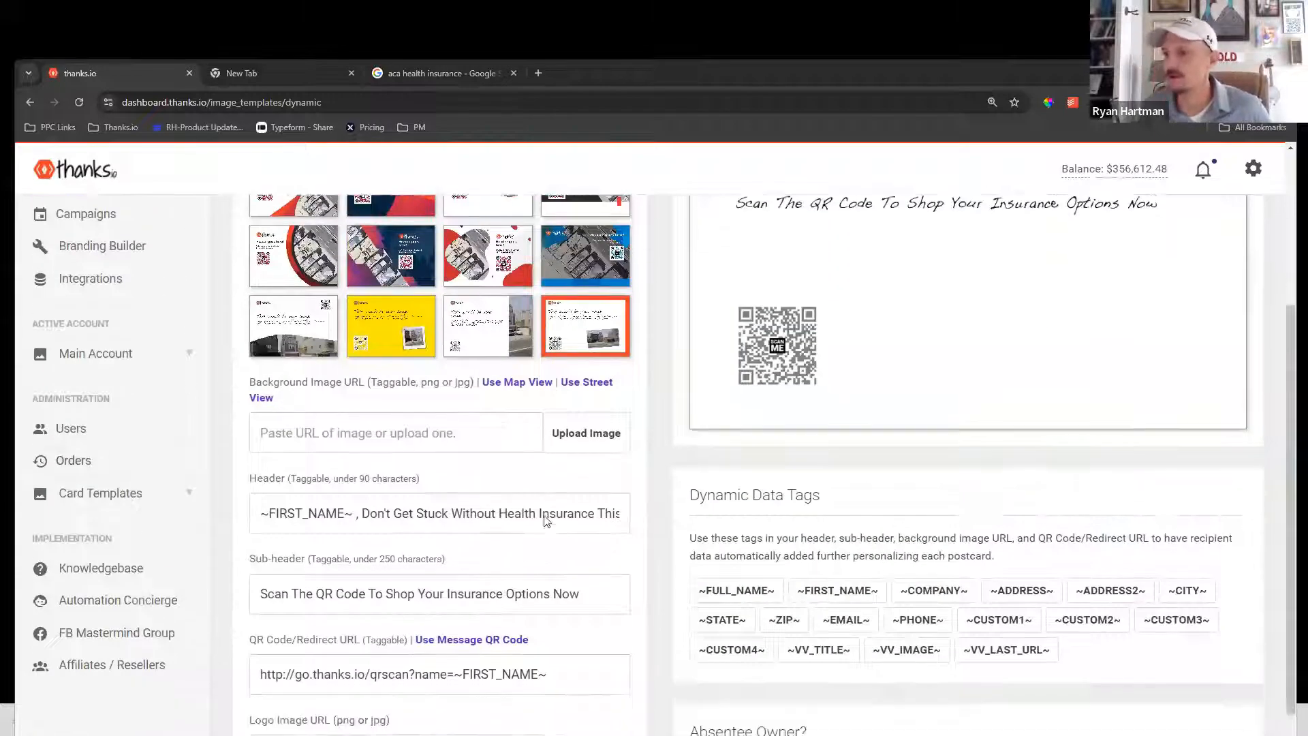
scroll(547, 521, up, 3)
scroll(547, 521, up, 2)
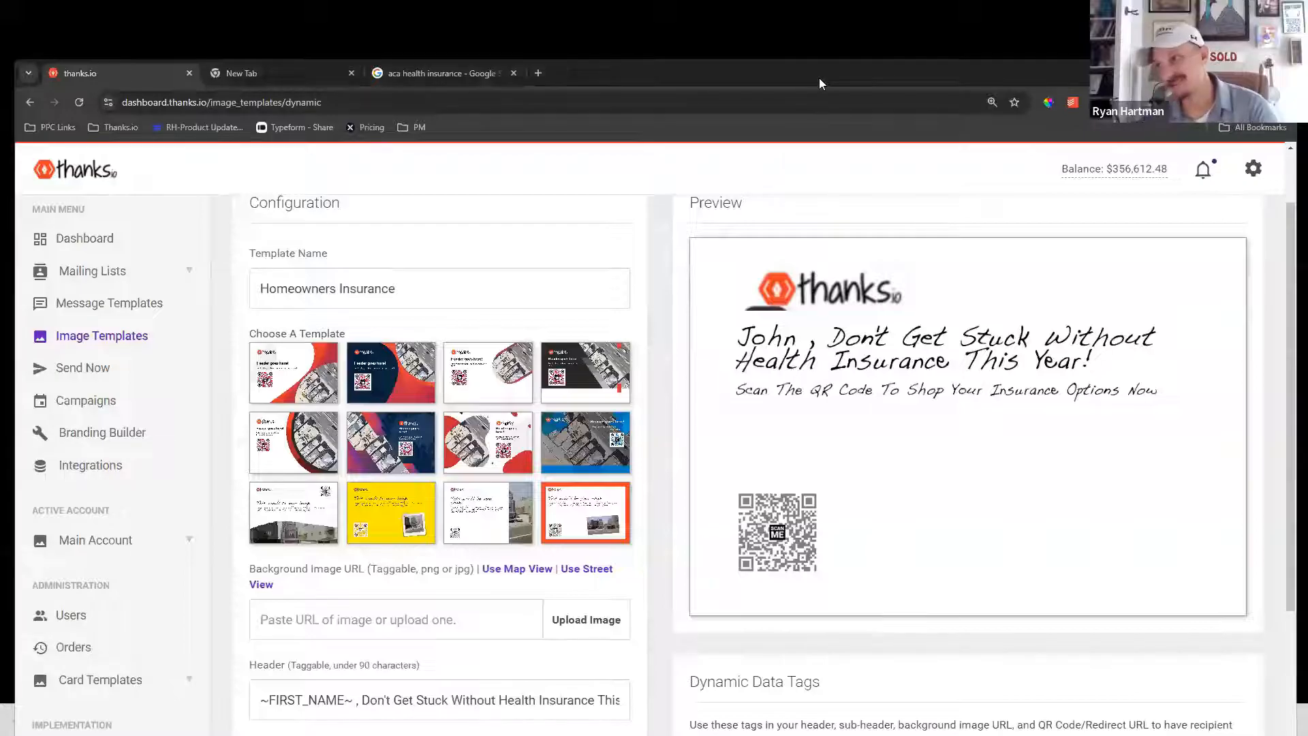
scroll(204, 487, up, 1)
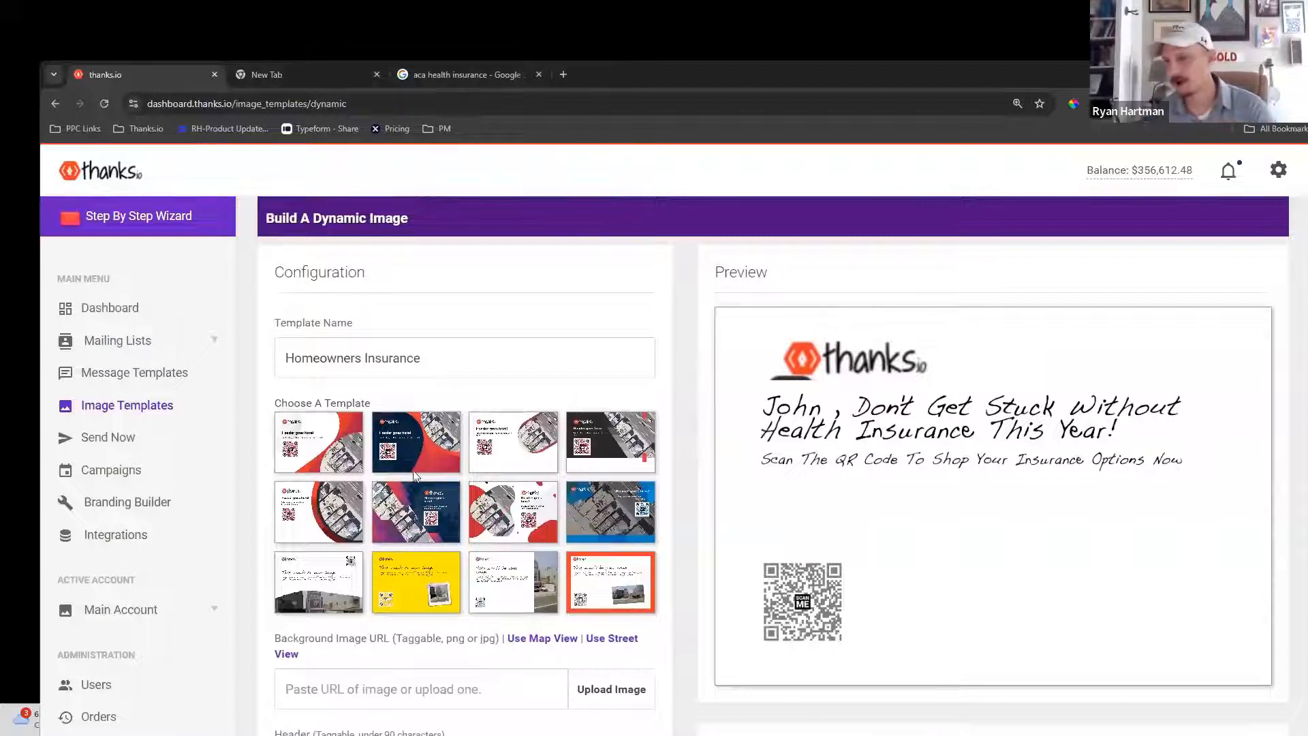
scroll(136, 599, down, 2)
scroll(192, 578, down, 1)
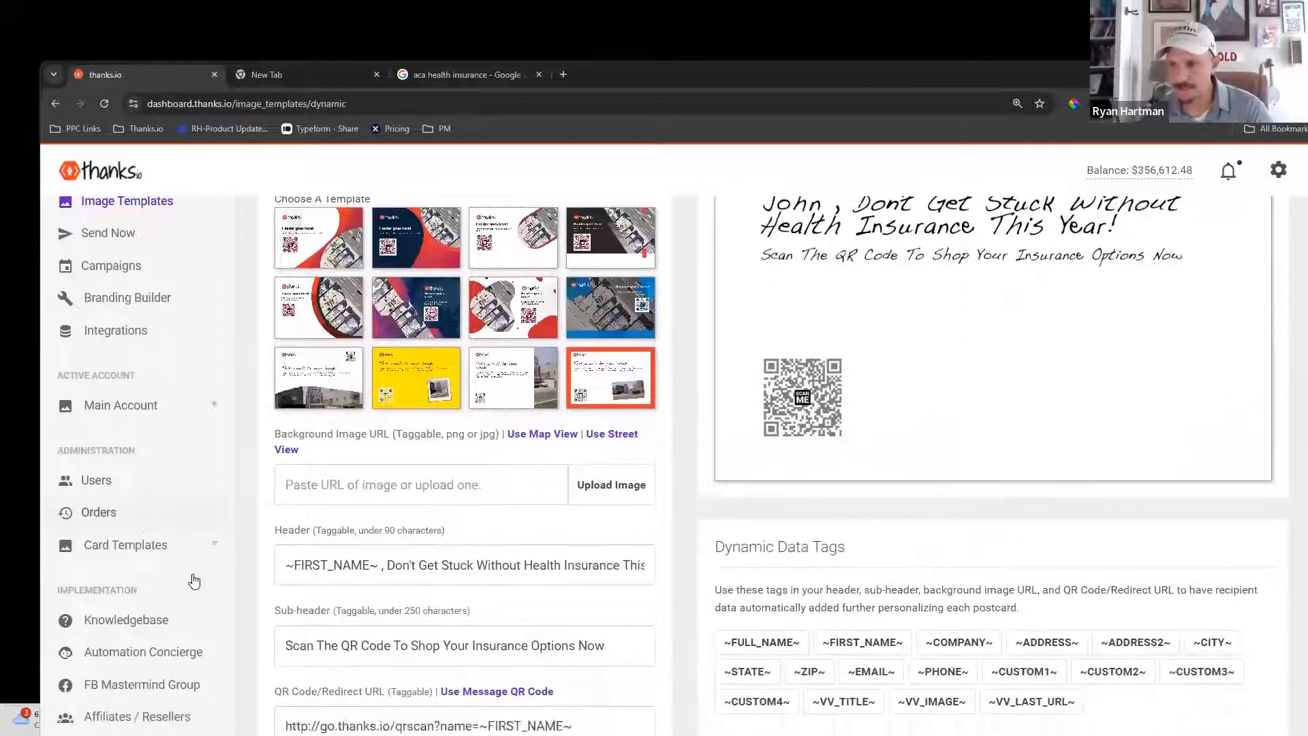
scroll(191, 578, up, 2)
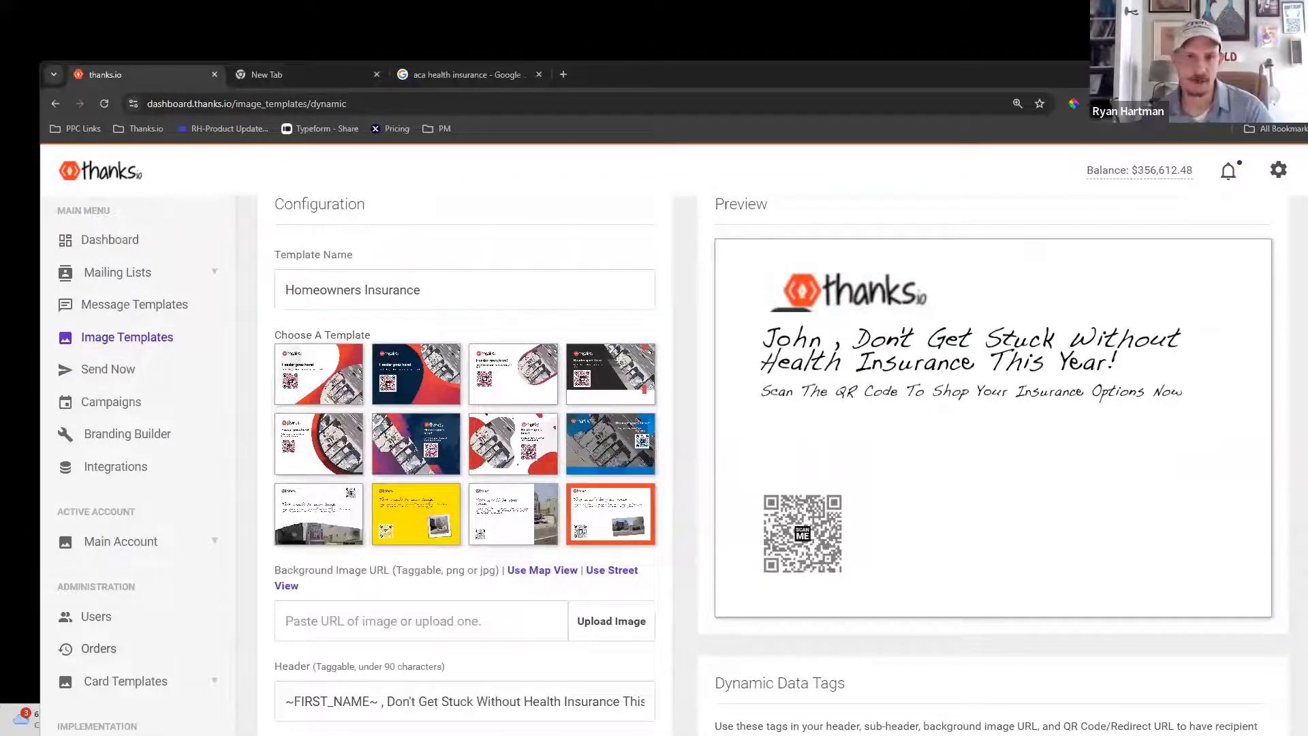